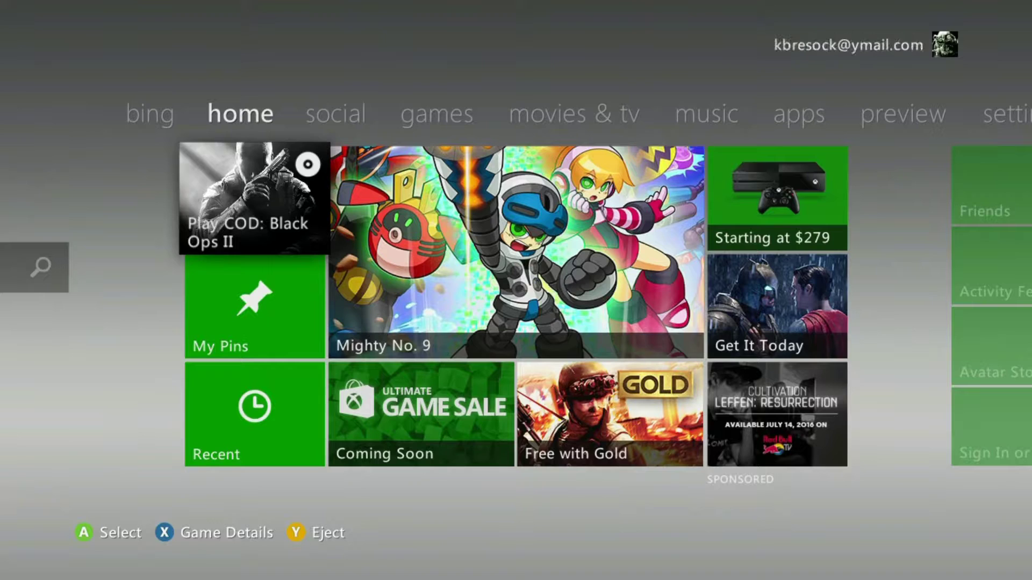
Step: Open the list of storage devices in the console's system settings
key("Right")
key("Right")
key("Right")
key("Right")
key("Right")
key("Right")
key("Right")
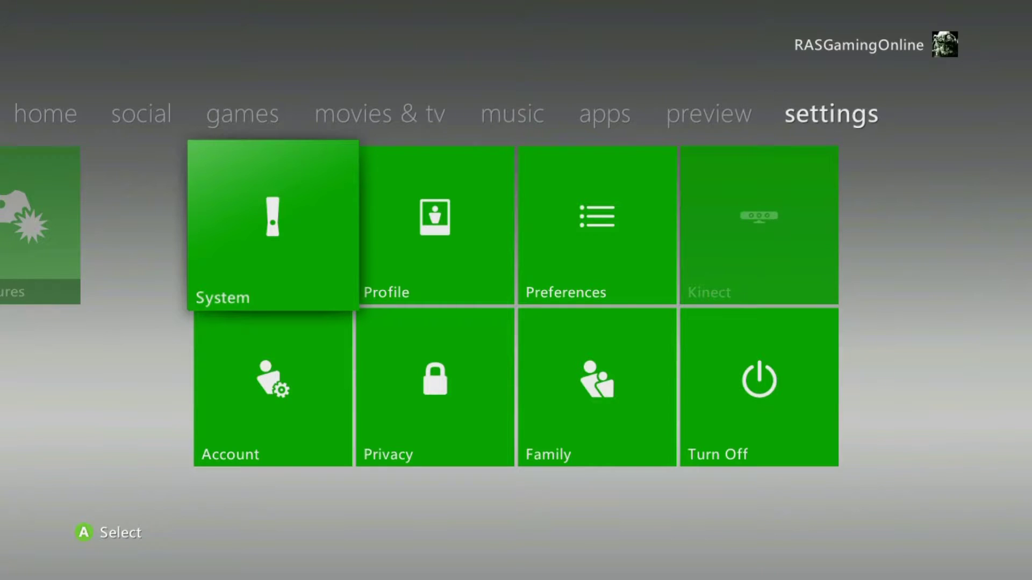
key("Return")
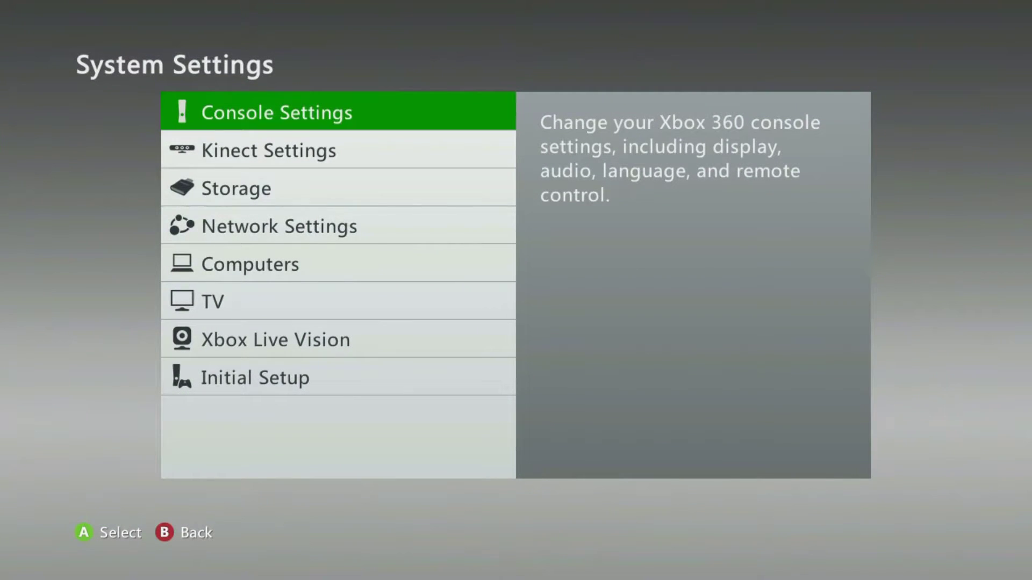
key("Down")
key("Down")
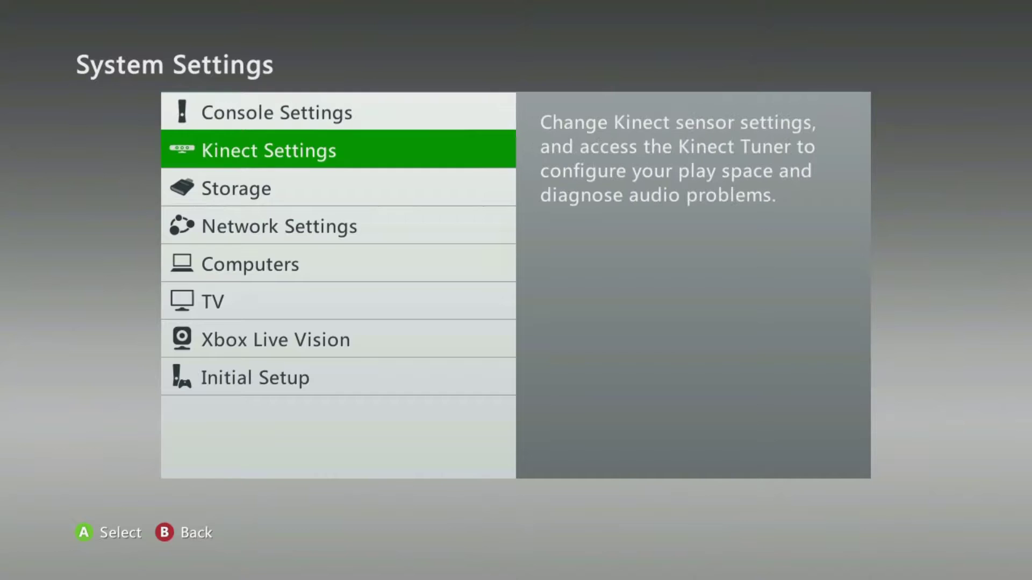
key("Return")
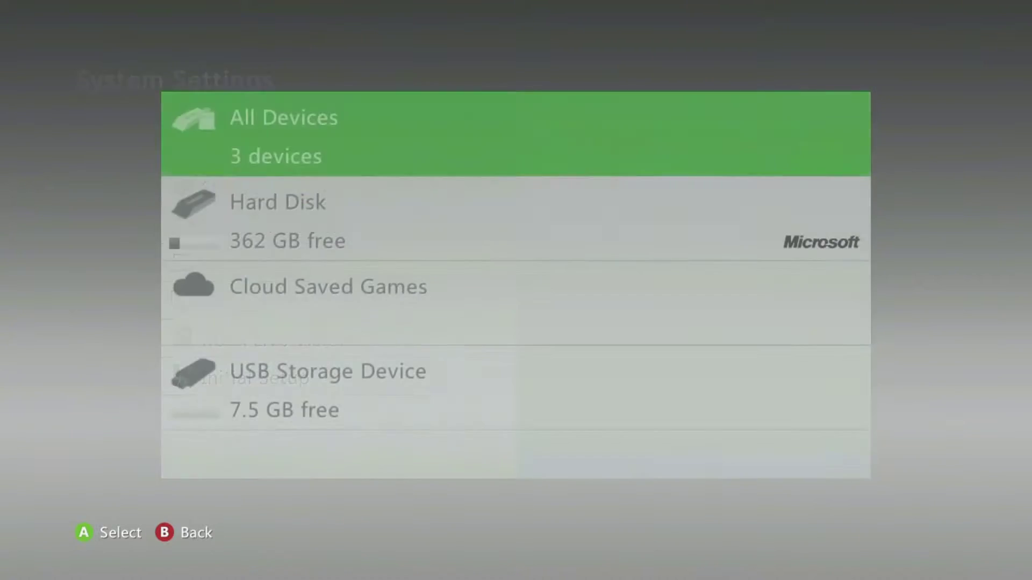
Step: Examine the device options of the USB Storage Device, including Format, and leave the system settings
key("Down")
key("Down")
key("Down")
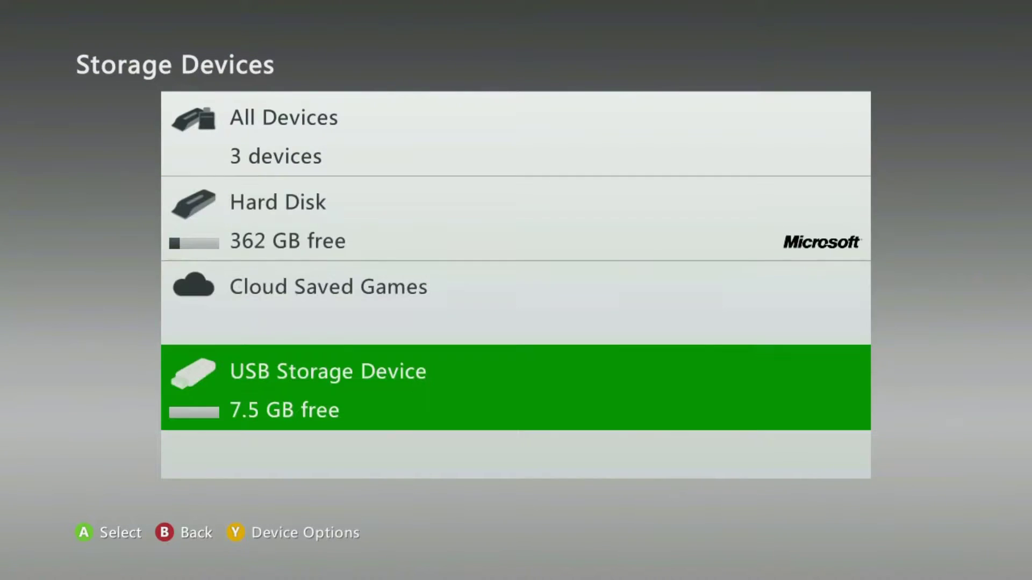
key("Return")
key("Escape")
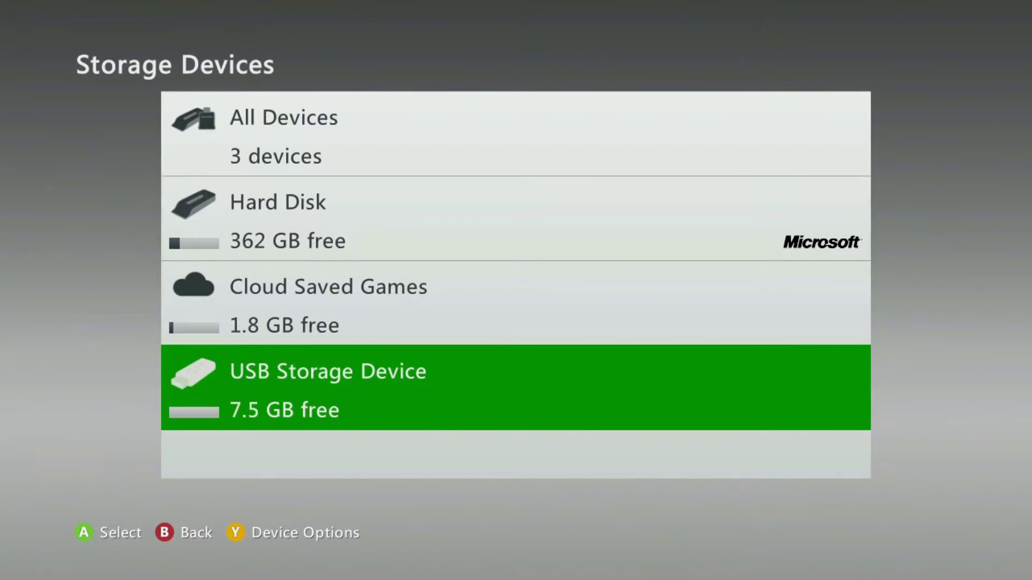
key("y")
key("Down")
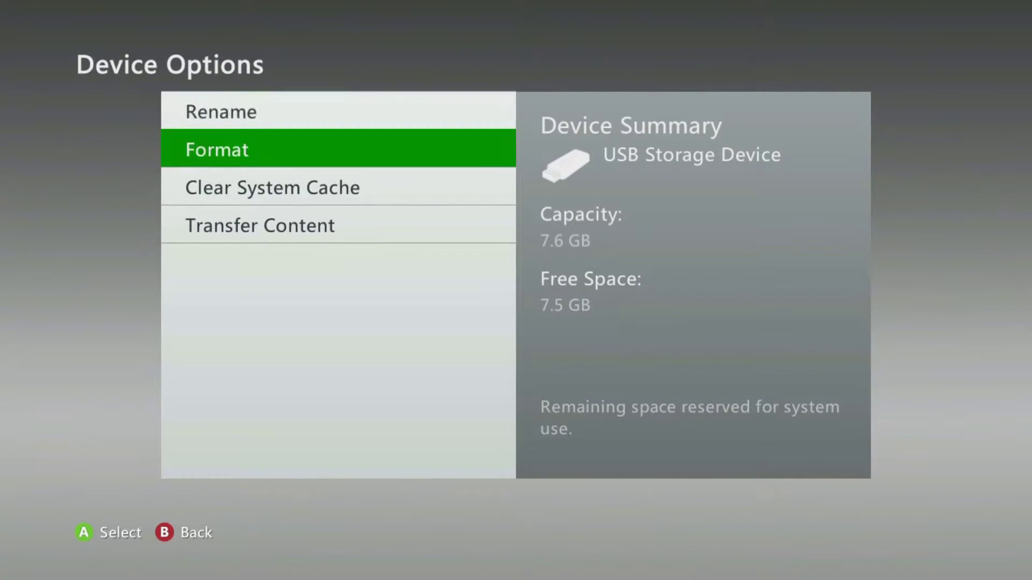
key("Escape")
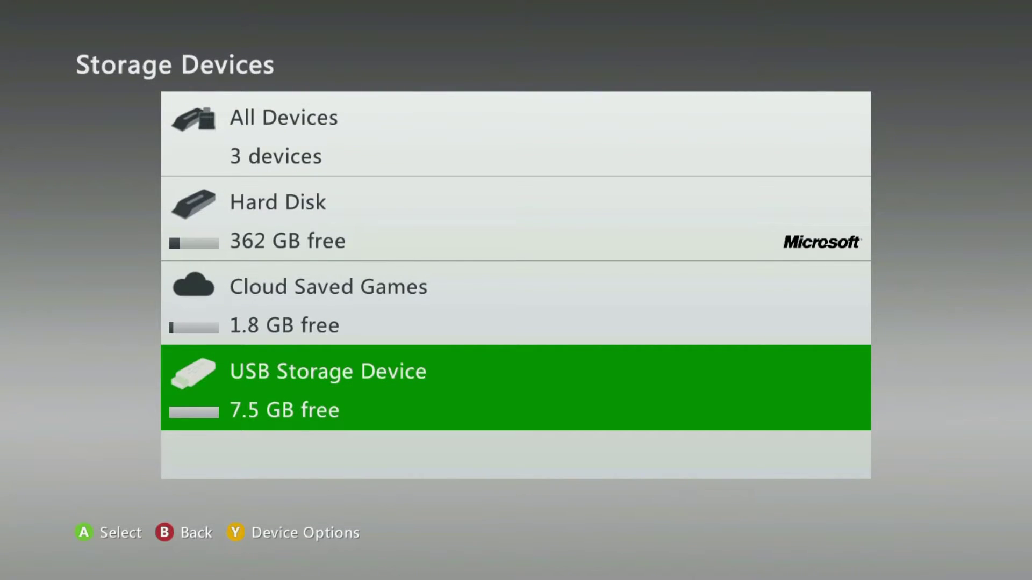
key("Up")
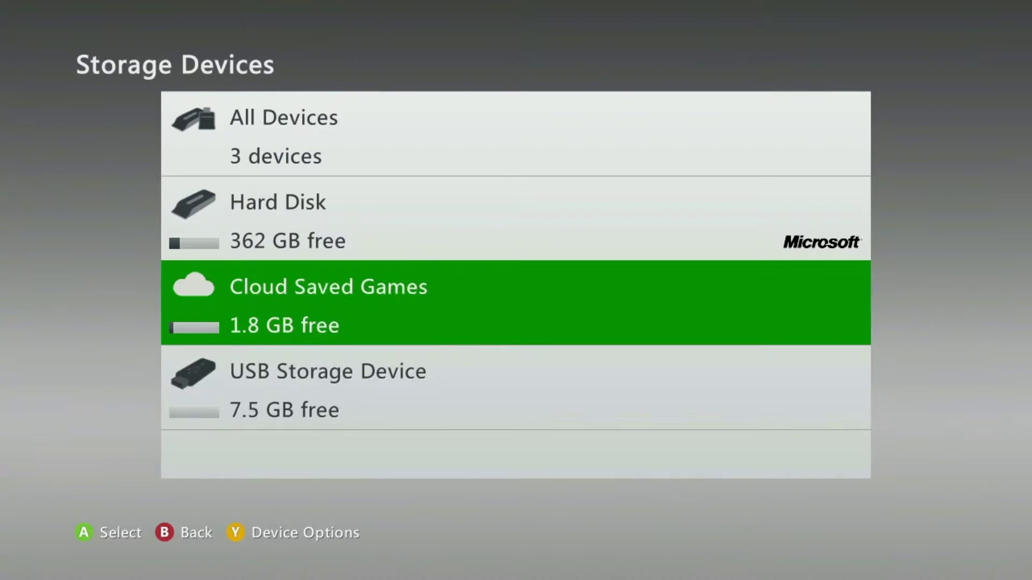
key("Up")
key("Escape")
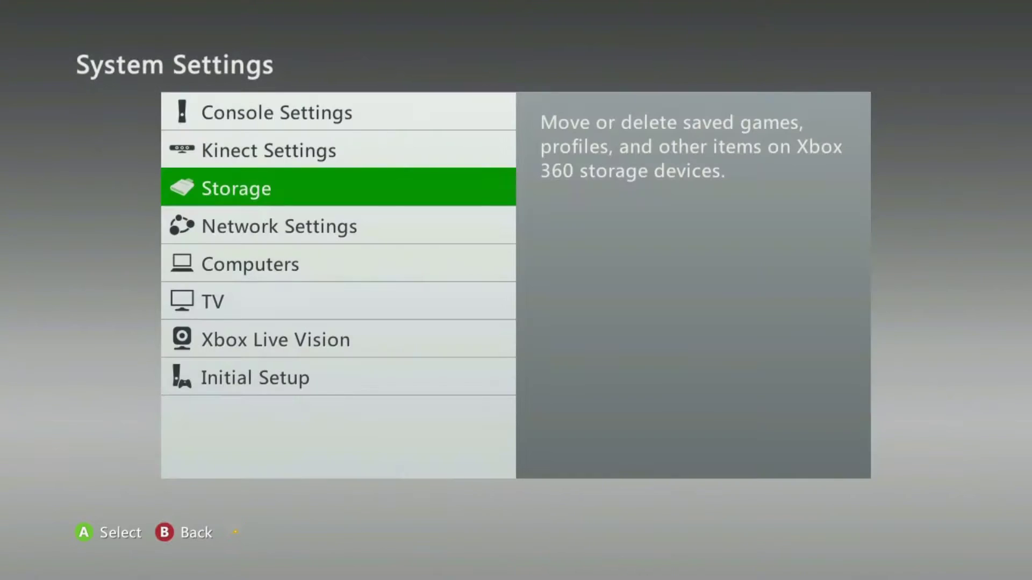
key("Escape")
Step: Go to the dashboard's home page and open the list of recent games
key("Left")
key("Left")
key("Left")
key("Left")
key("Left")
key("Left")
key("Left")
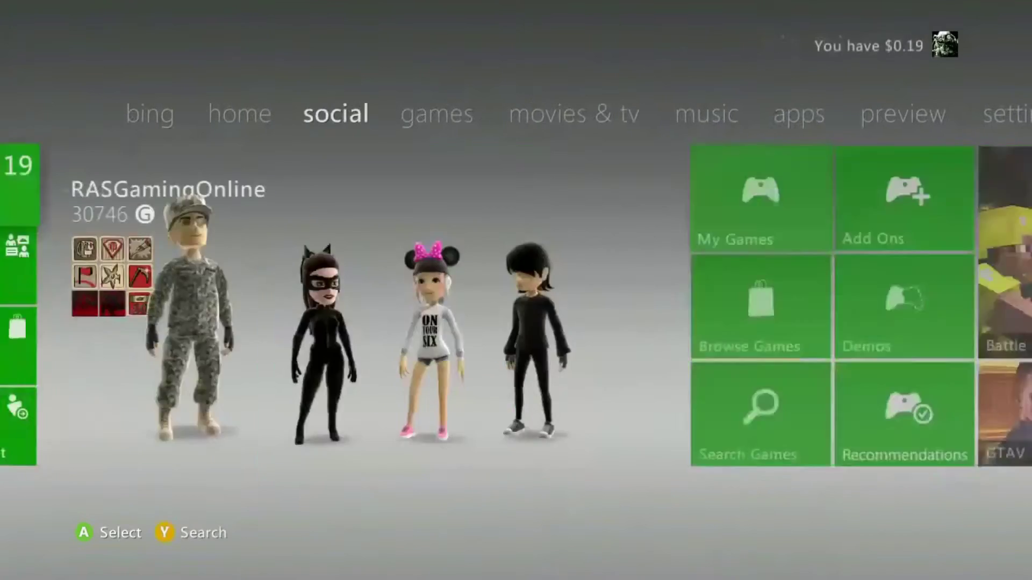
key("Return")
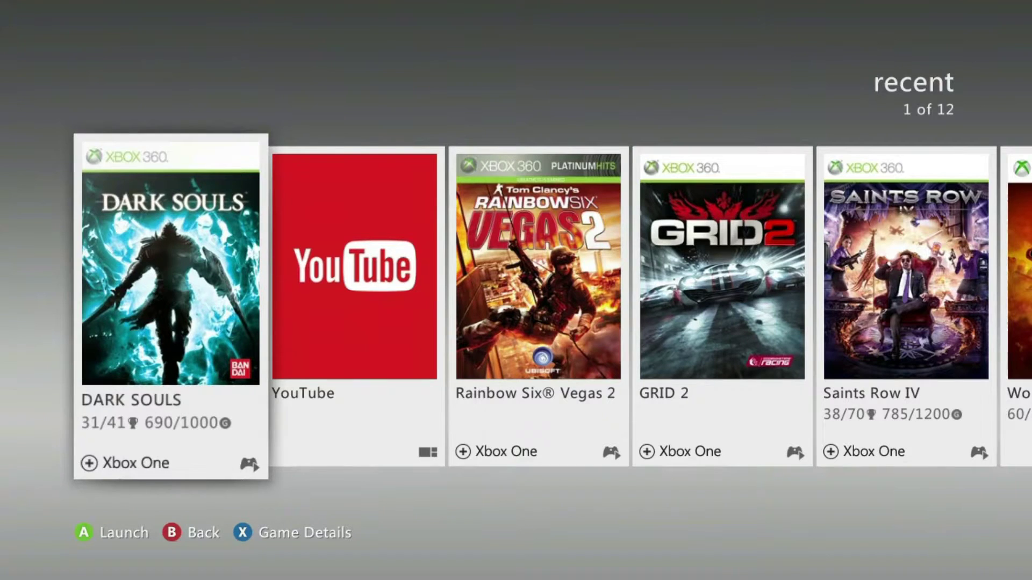
Step: Launch DARK SOULS with Hard Disk as the save device and start a new game
key("Return")
key("Down")
key("Down")
key("Up")
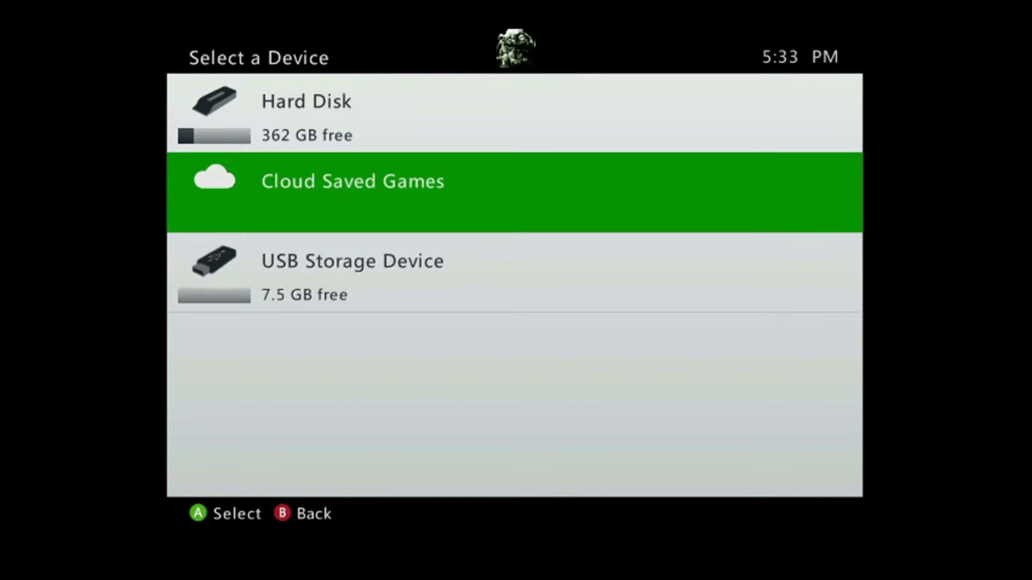
key("Up")
key("Return")
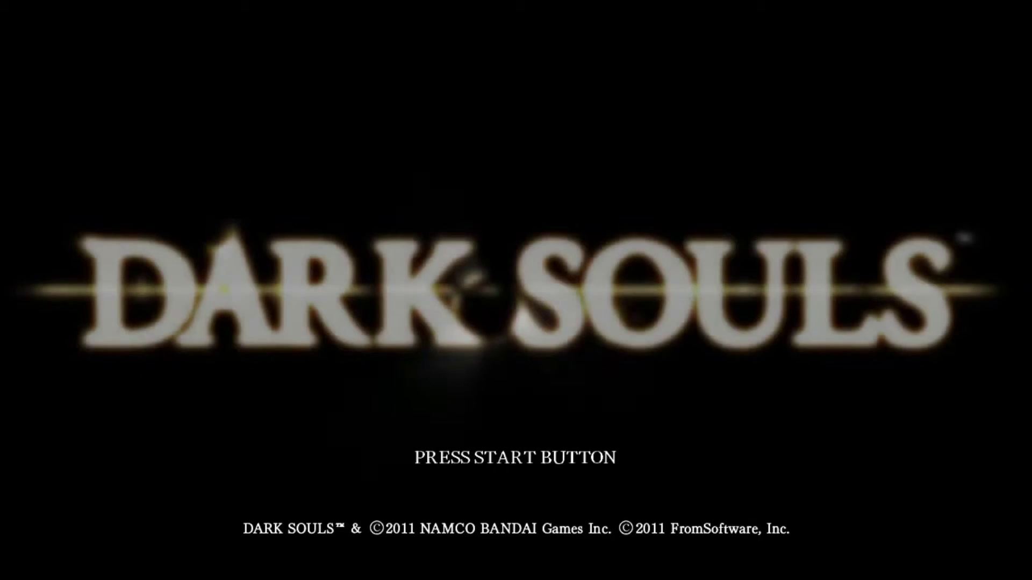
key("Return")
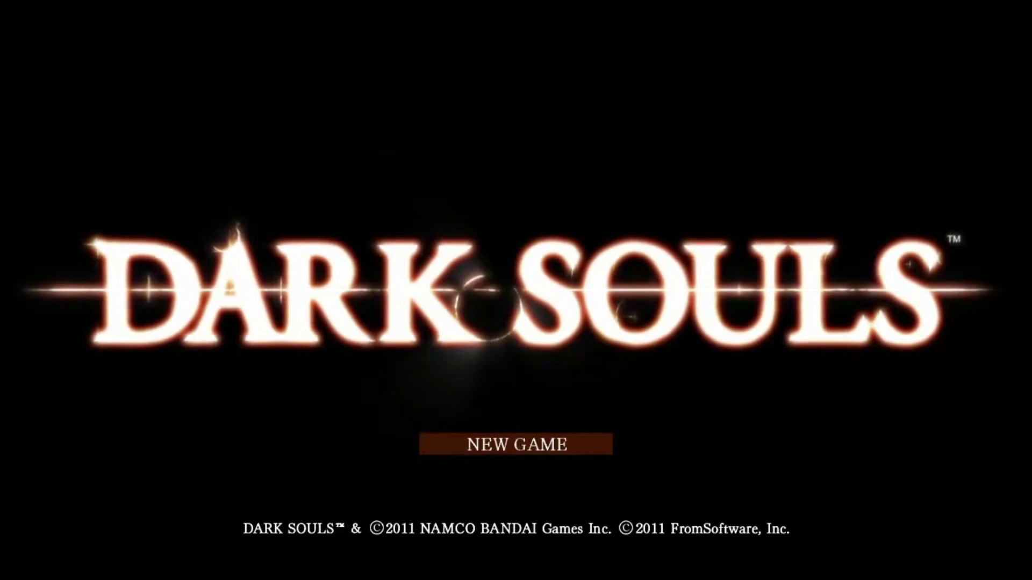
key("Return")
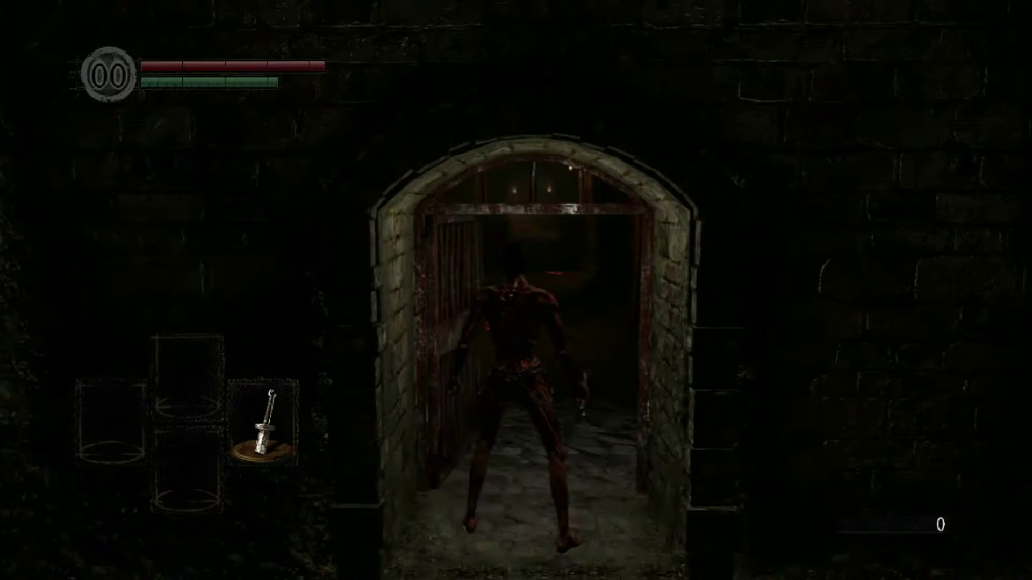
Step: Quit the running game and return to the Xbox 360 dashboard
key("Escape")
key("Right")
key("Right")
key("Return")
key("Right")
key("Down")
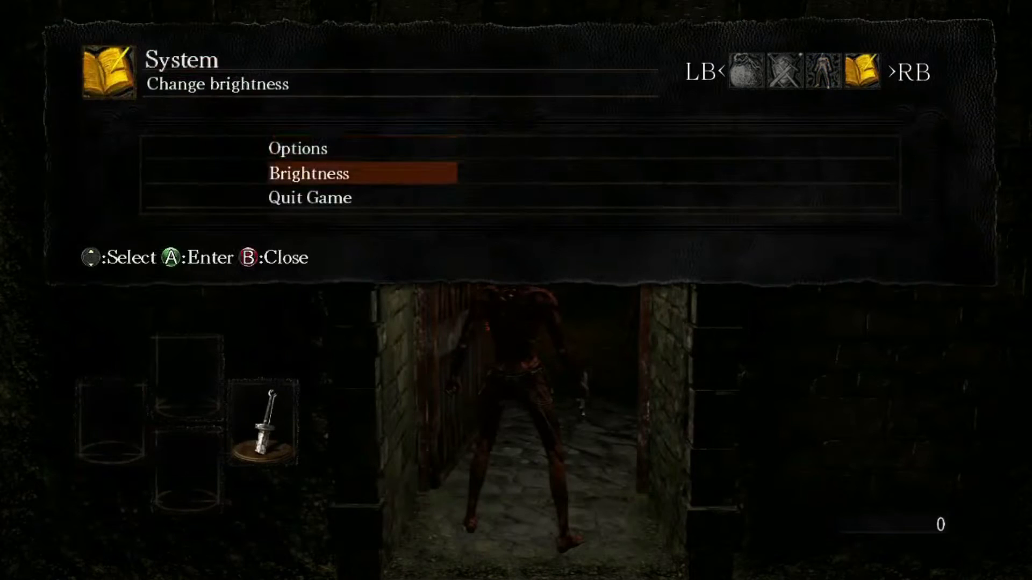
key("Down")
key("Return")
key("Return")
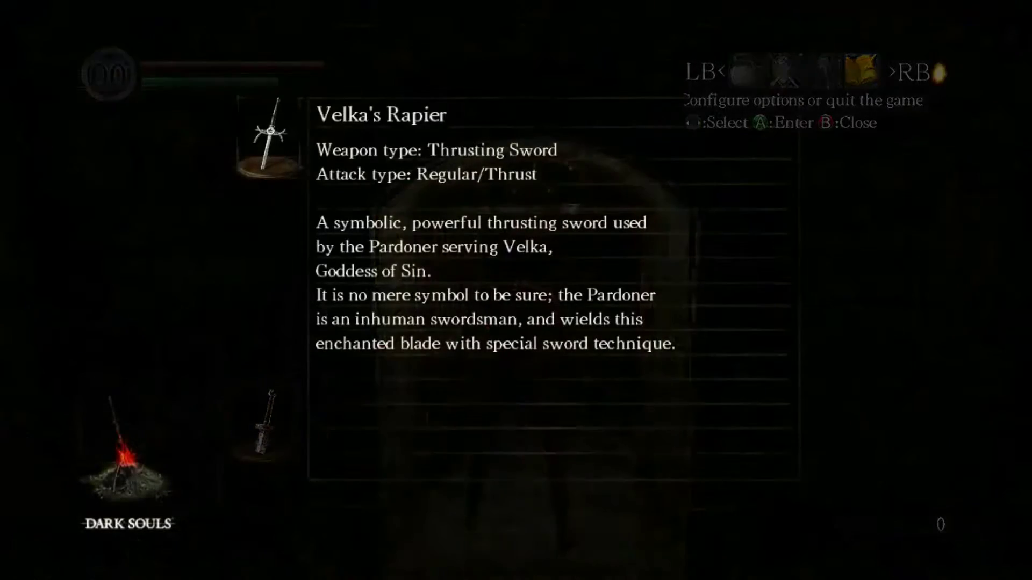
key("super")
key("Return")
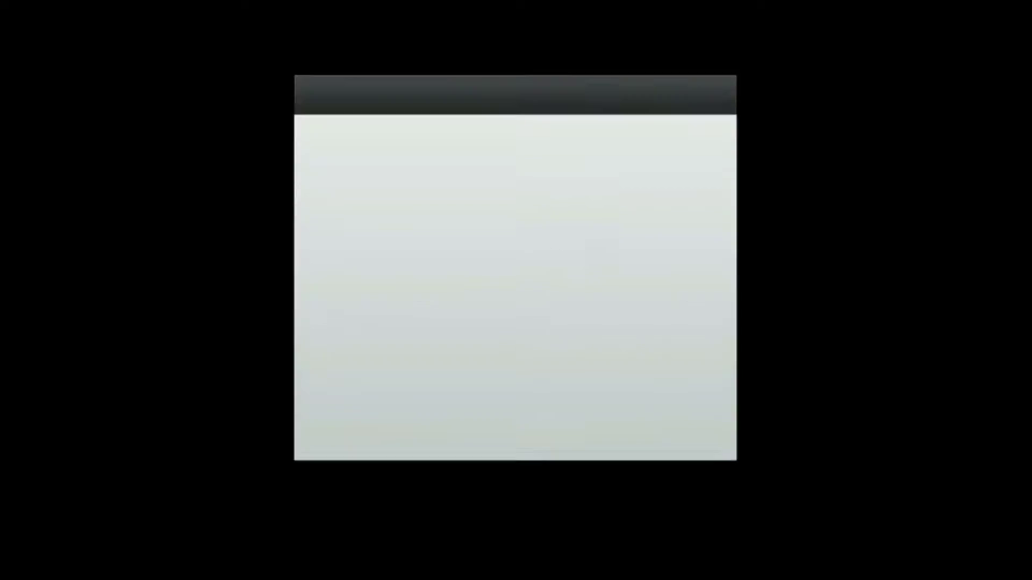
key("Return")
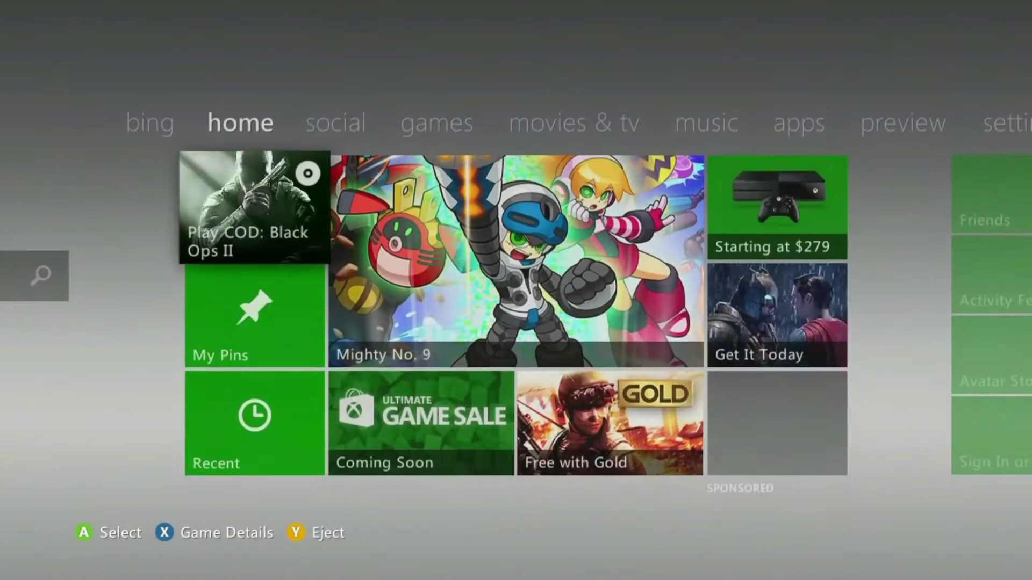
Step: Return to the system settings and reopen the storage devices list
key("Right")
key("Right")
key("Right")
key("Right")
key("Right")
key("Right")
key("Right")
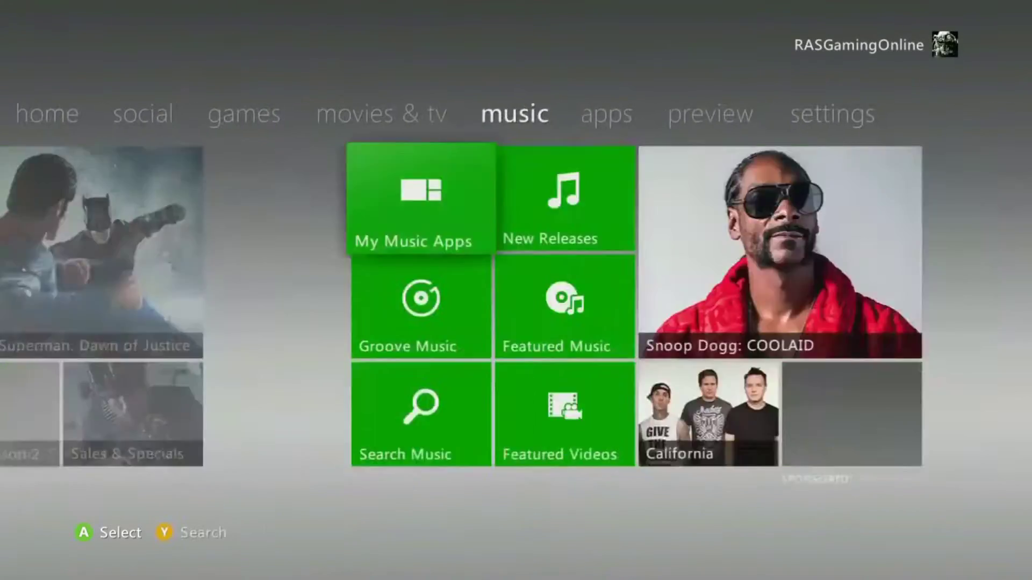
key("Return")
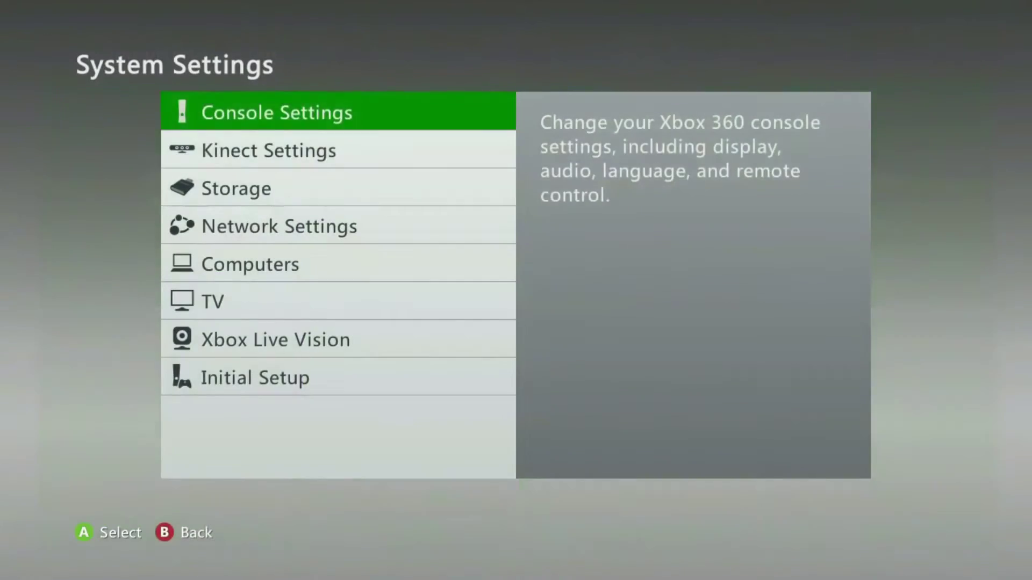
key("Down")
key("Down")
key("Return")
Step: Open the DARK SOULS entry under Games and Apps on the Hard Disk
key("Down")
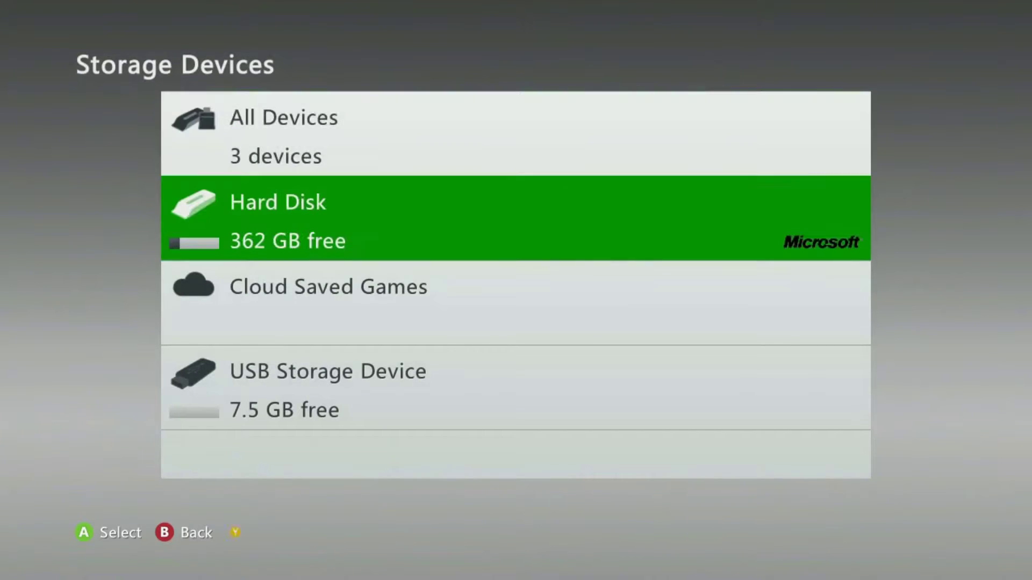
key("Return")
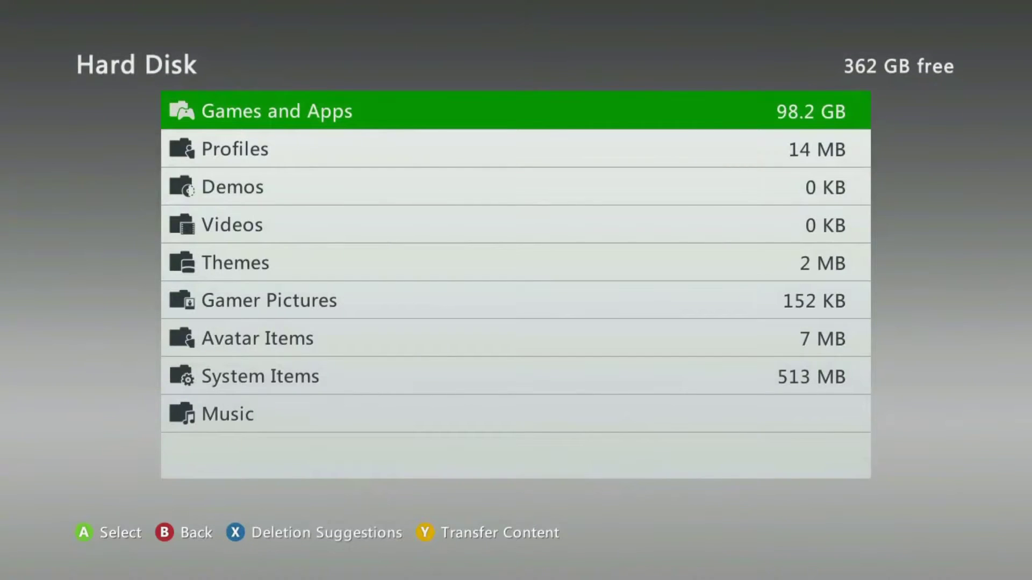
key("Return")
key("Down")
key("Page_Down")
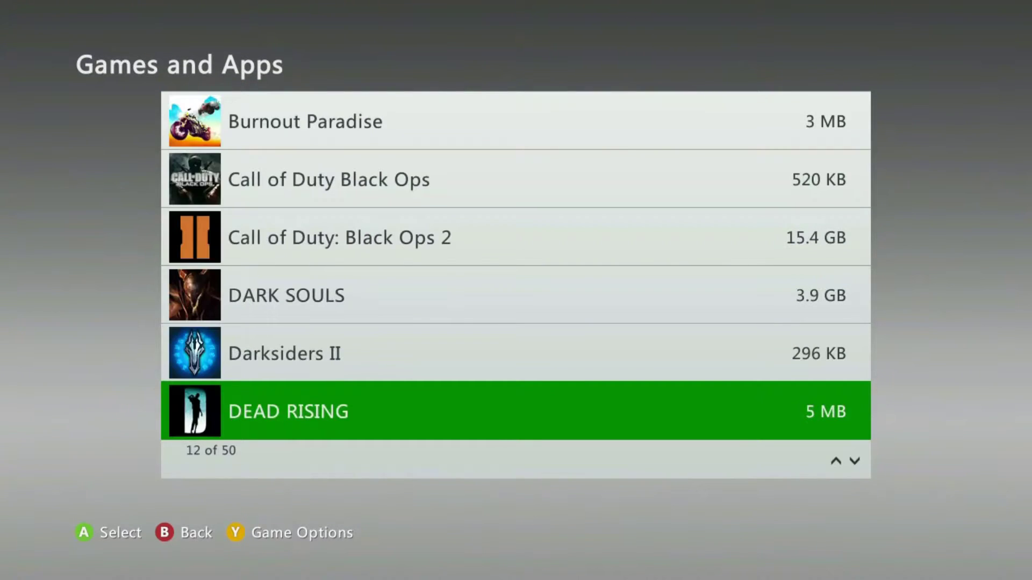
key("Up")
key("Up")
key("Return")
Step: Transfer the Dark Souls saved game from the Hard Disk to the USB Storage Device
key("Down")
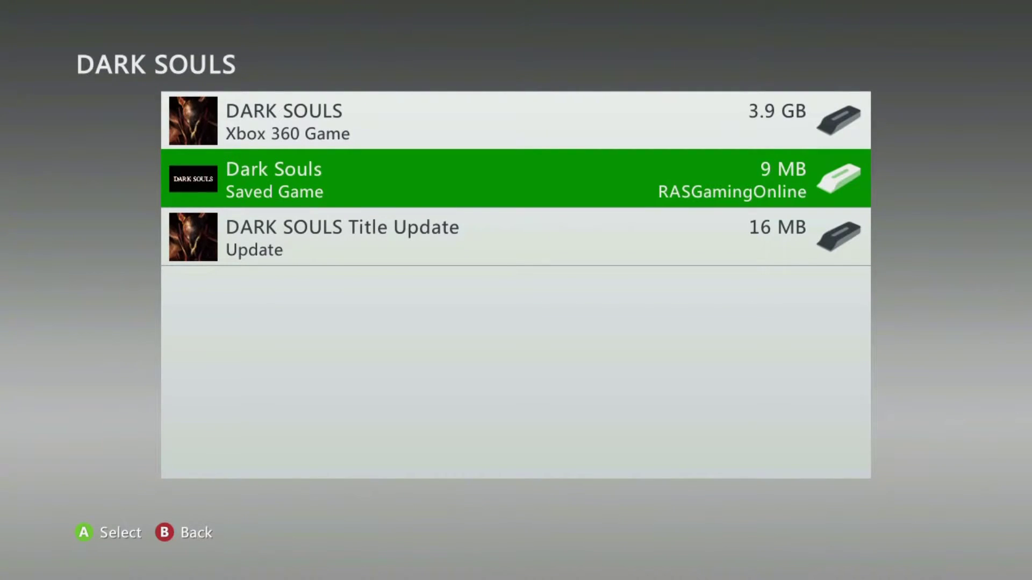
key("Return")
key("Down")
key("Return")
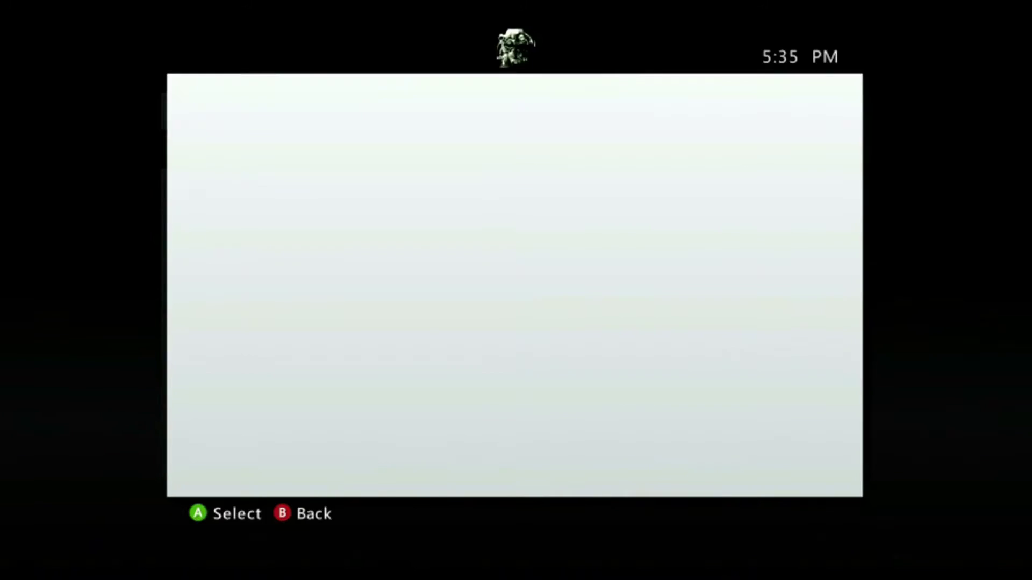
key("Down")
key("Down")
key("Return")
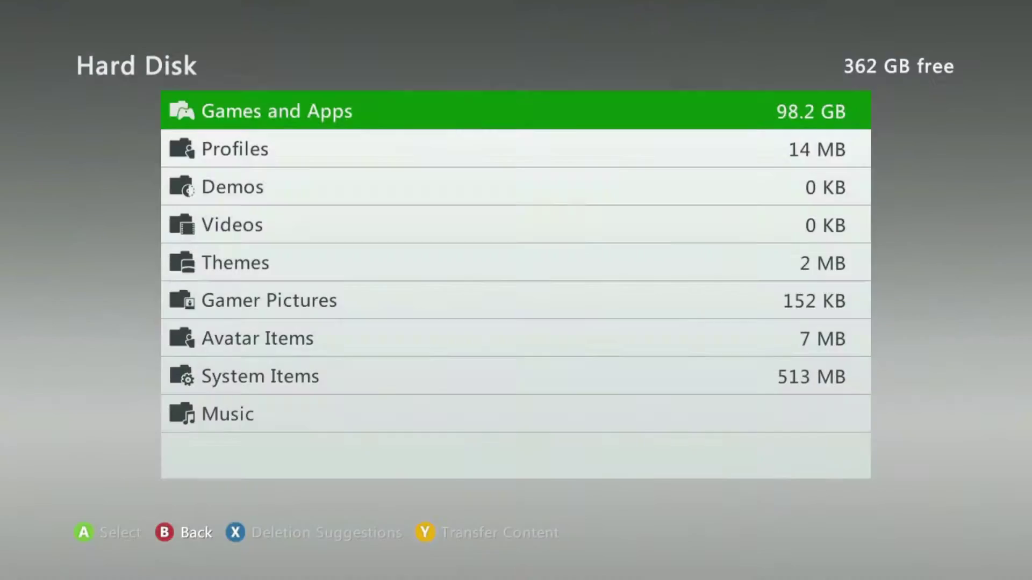
Step: Check the Games and Apps content on the USB Storage Device for the saved game and leave the storage settings
key("Escape")
key("Escape")
key("Return")
key("Down")
key("Down")
key("Return")
key("Down")
key("Down")
key("Down")
key("Down")
key("Up")
key("Up")
key("Up")
key("Up")
key("Return")
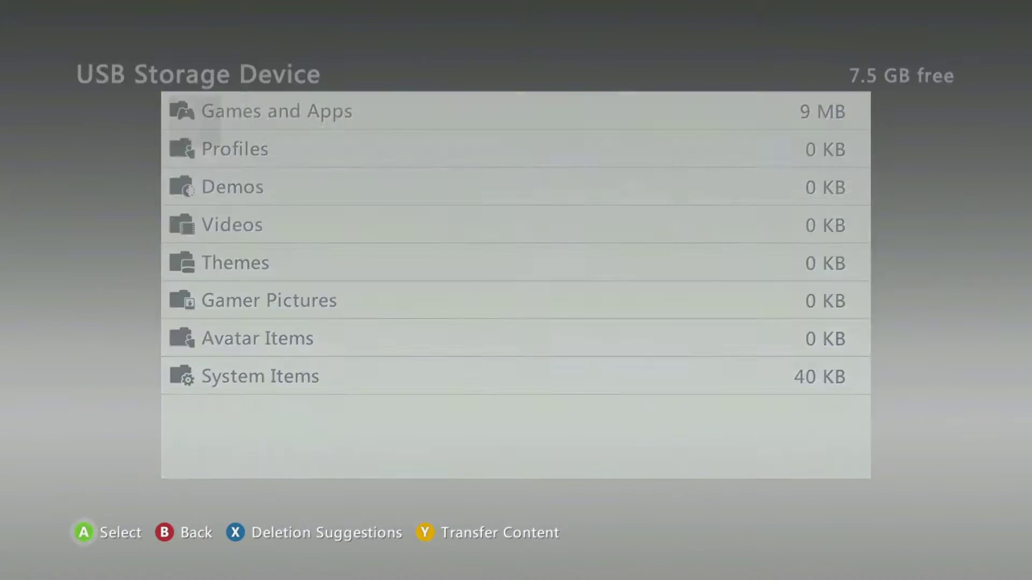
key("Escape")
key("Escape")
key("Escape")
key("Escape")
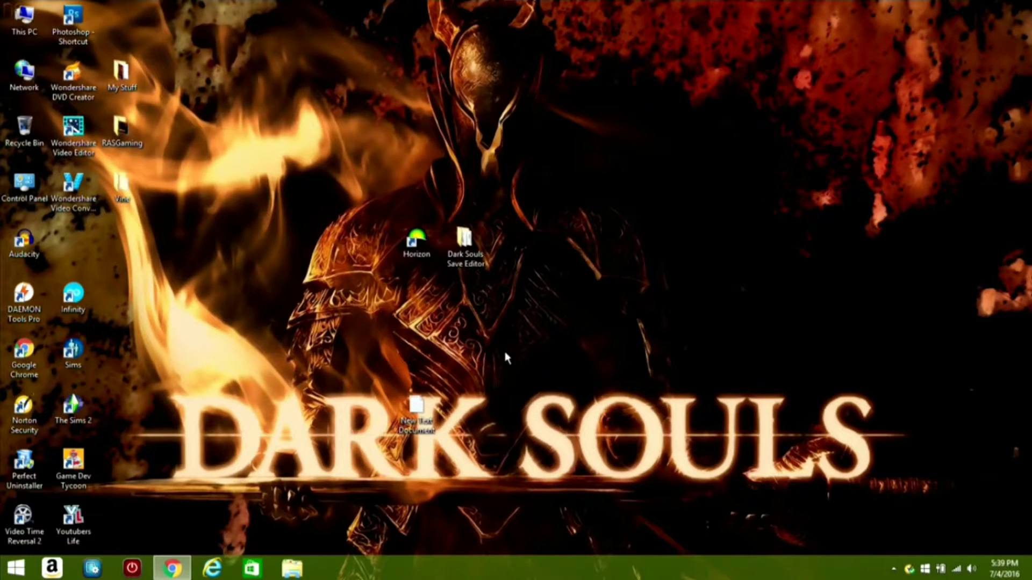
Step: Switch to Chrome on the PC and view the download pages for Dark Souls Save Editor, WinRAR and Horizon
left_click(423, 411)
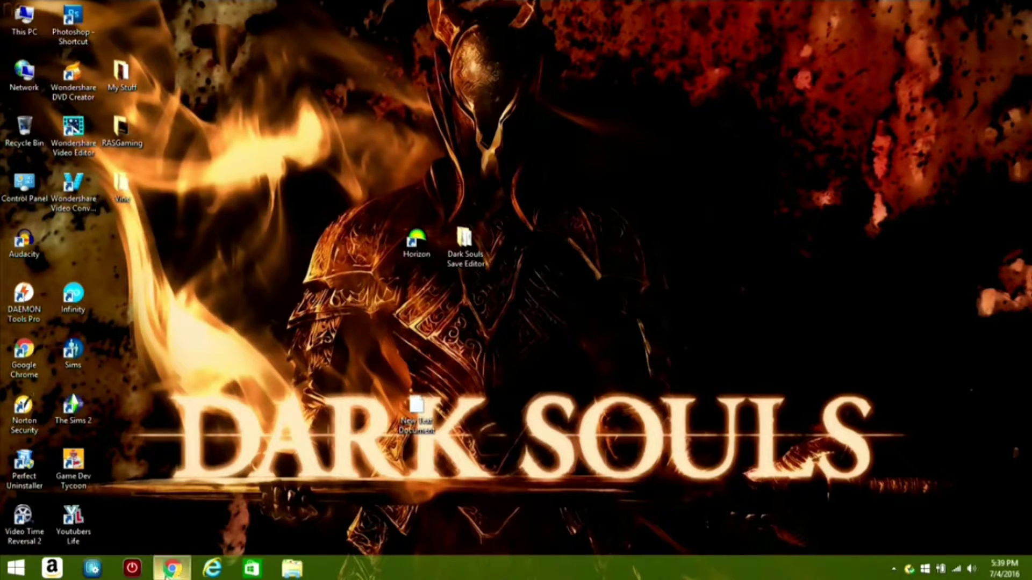
mouse_move(168, 574)
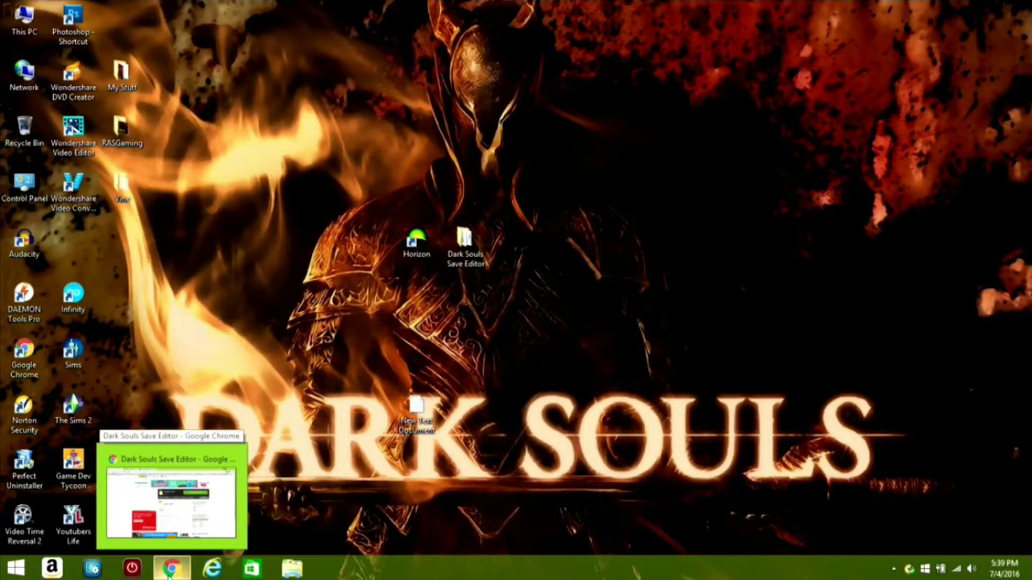
left_click(169, 574)
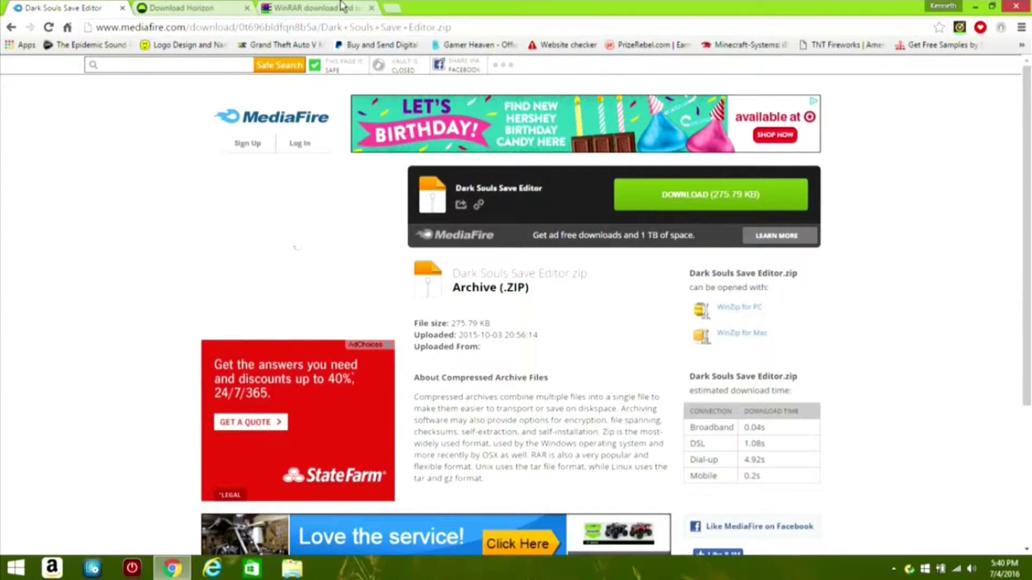
left_click(341, 6)
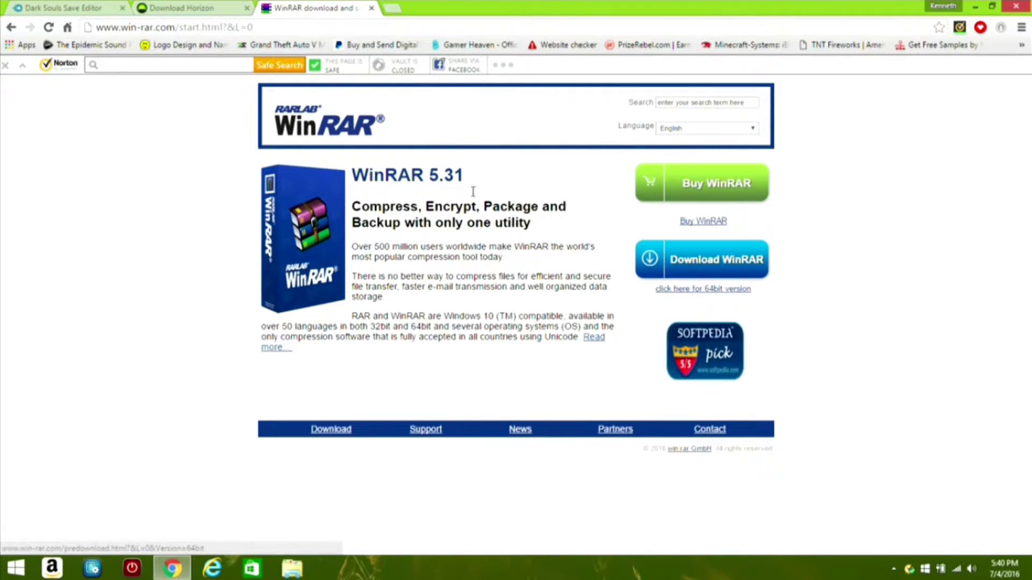
left_click(198, 14)
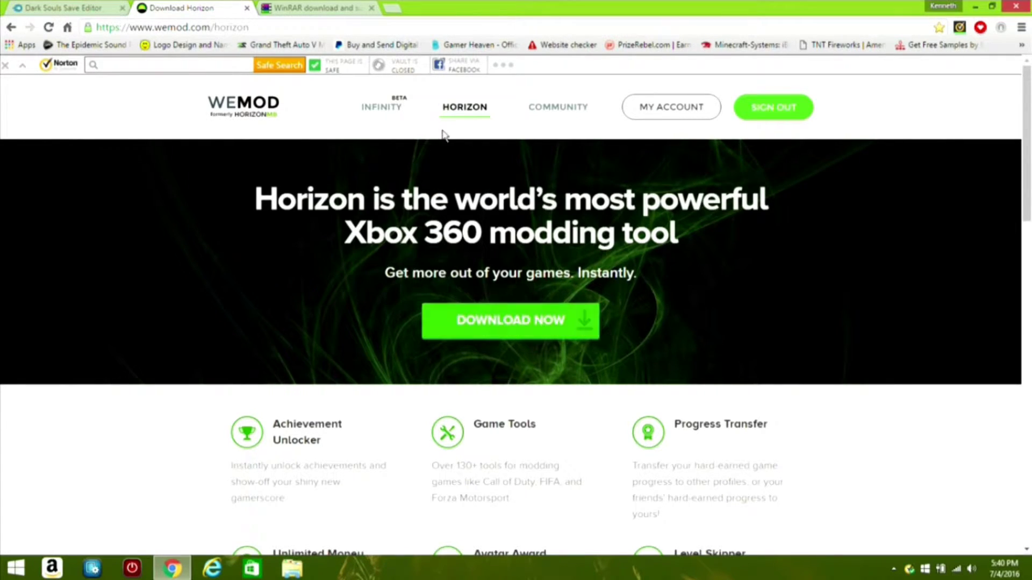
Step: View the Dark Souls Save Editor and WinRAR download pages and minimise the browser
left_click(89, 8)
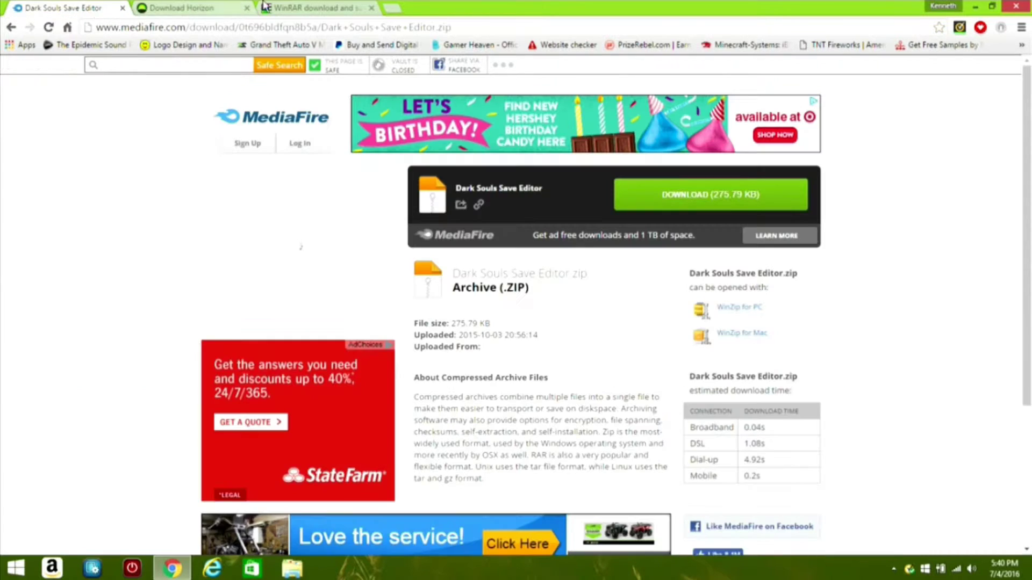
left_click(290, 7)
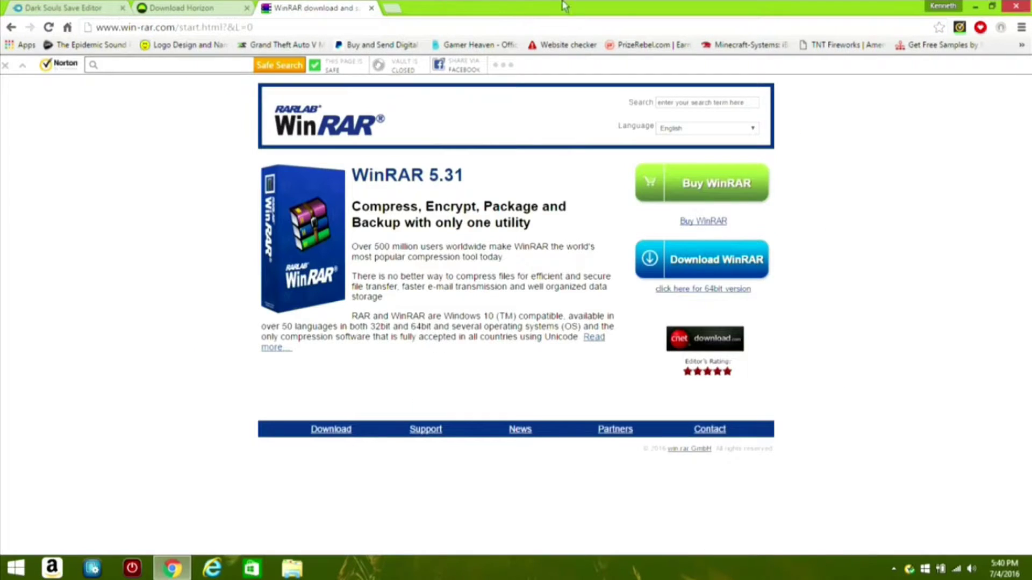
left_click(980, 7)
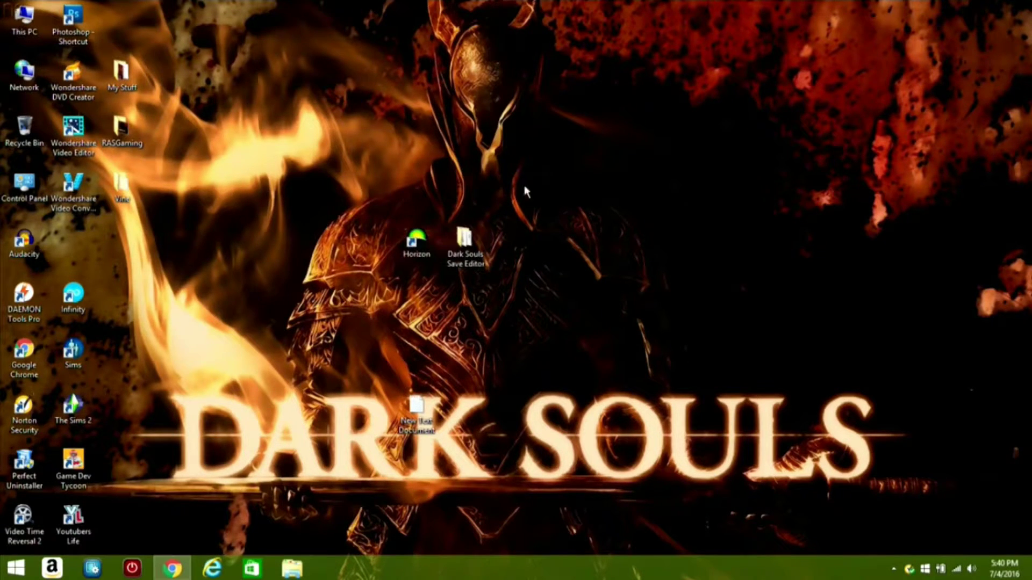
Step: Launch Horizon from the desktop and open This PC
left_click(412, 236)
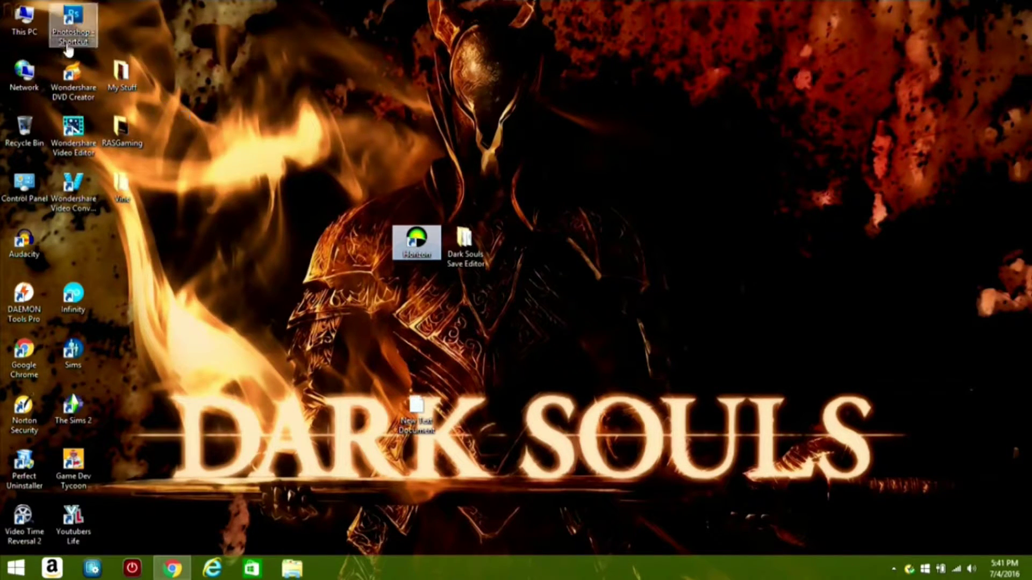
left_click(34, 26)
double_click(33, 26)
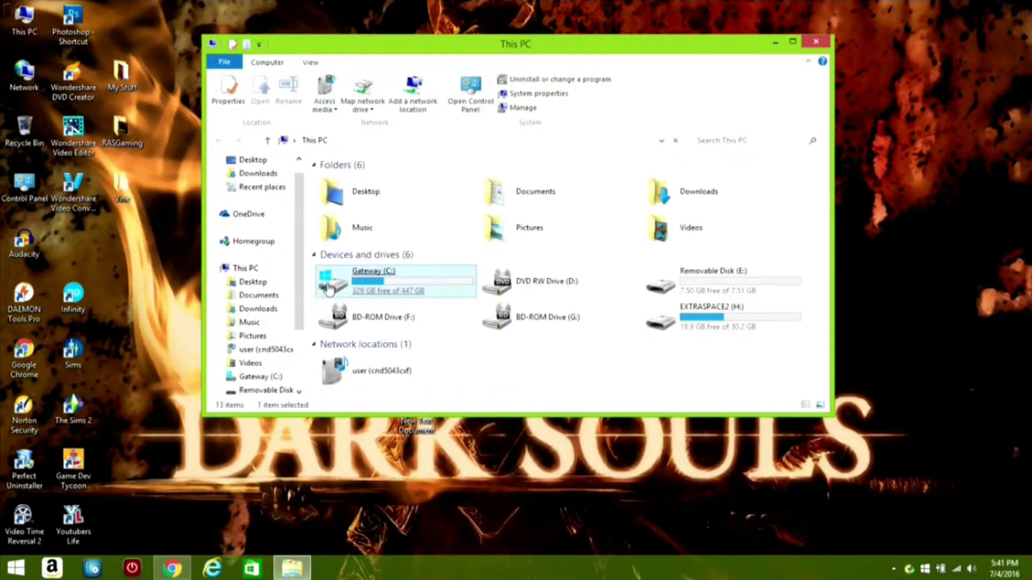
Step: Open the Dark Souls Save Editor archive in the Documents folder
left_click(371, 295)
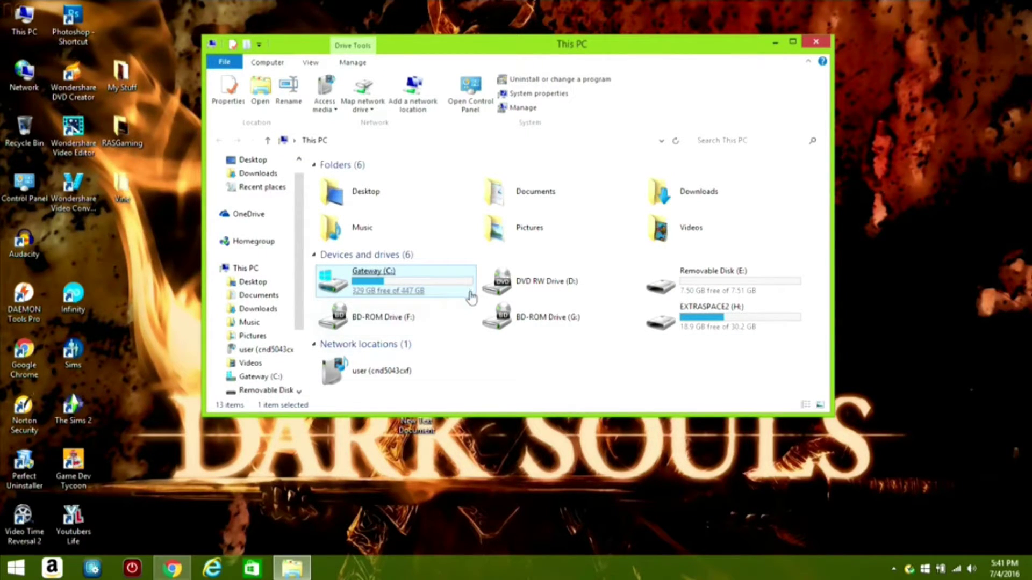
left_click(472, 320)
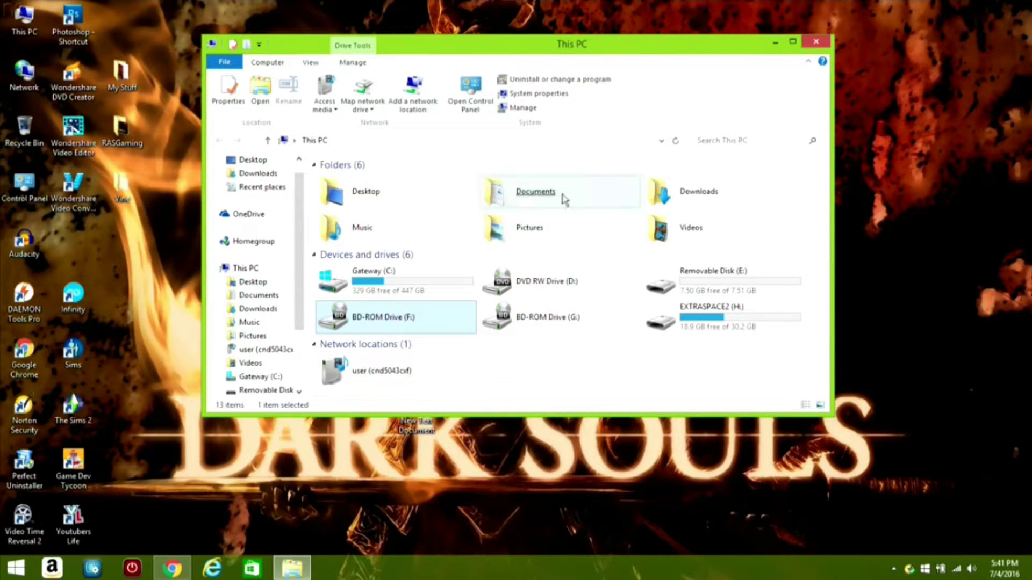
double_click(670, 194)
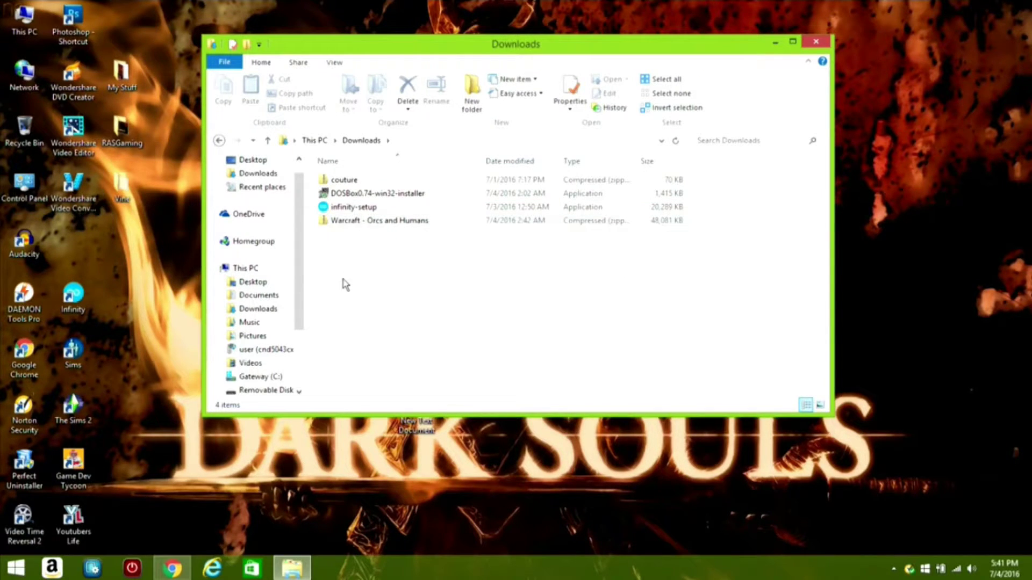
left_click(266, 296)
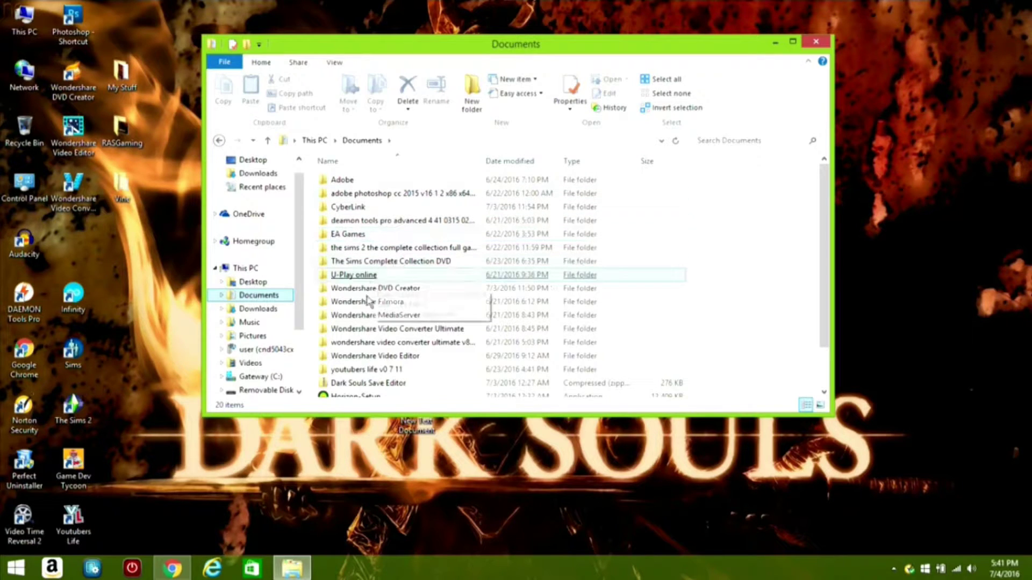
left_click(349, 383)
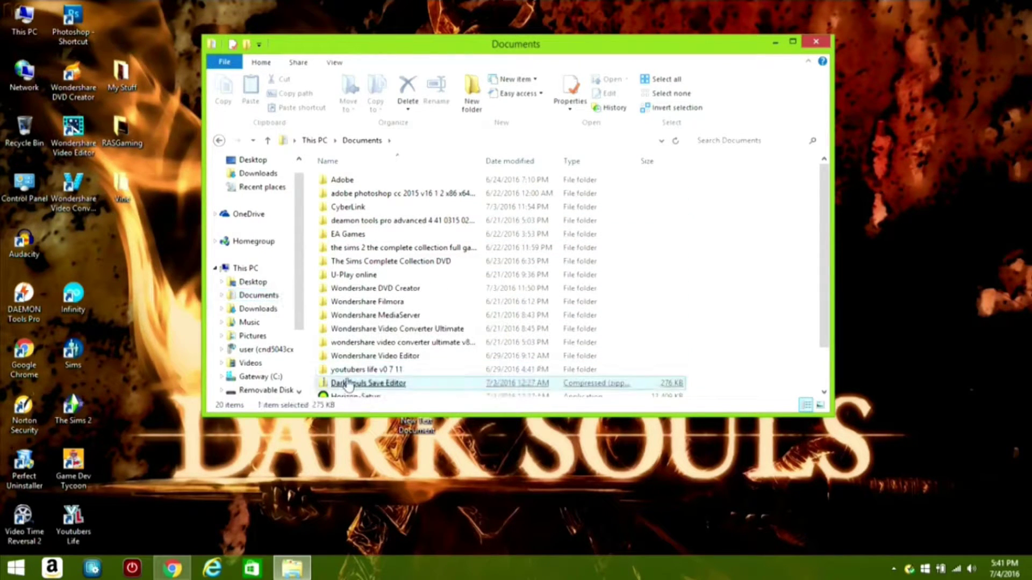
double_click(348, 384)
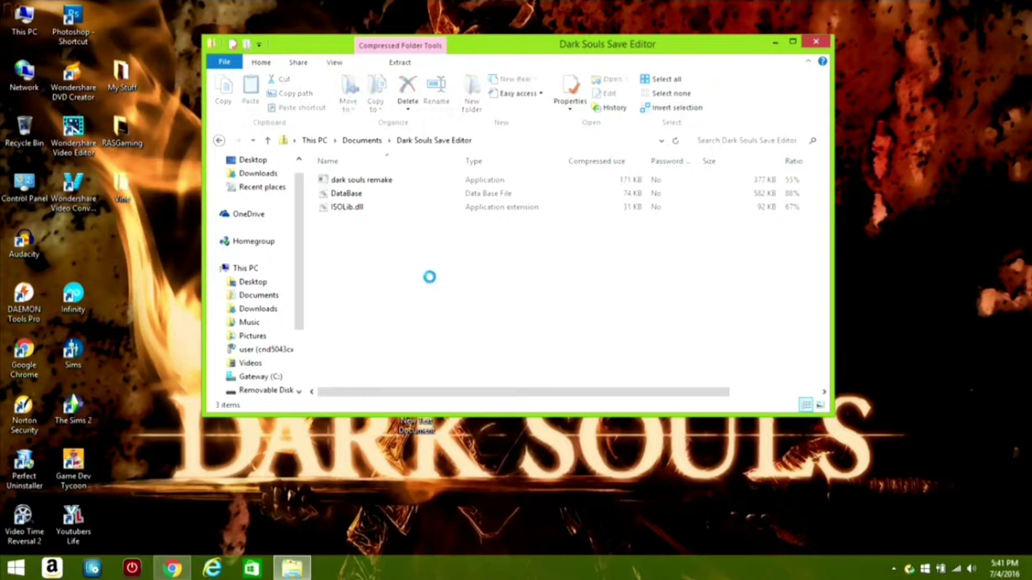
Step: Set up extraction of the whole Dark Souls Save Editor archive, changing the destination from Documents to Desktop\Dark Souls Save Editor
left_click_drag(503, 53, 633, 40)
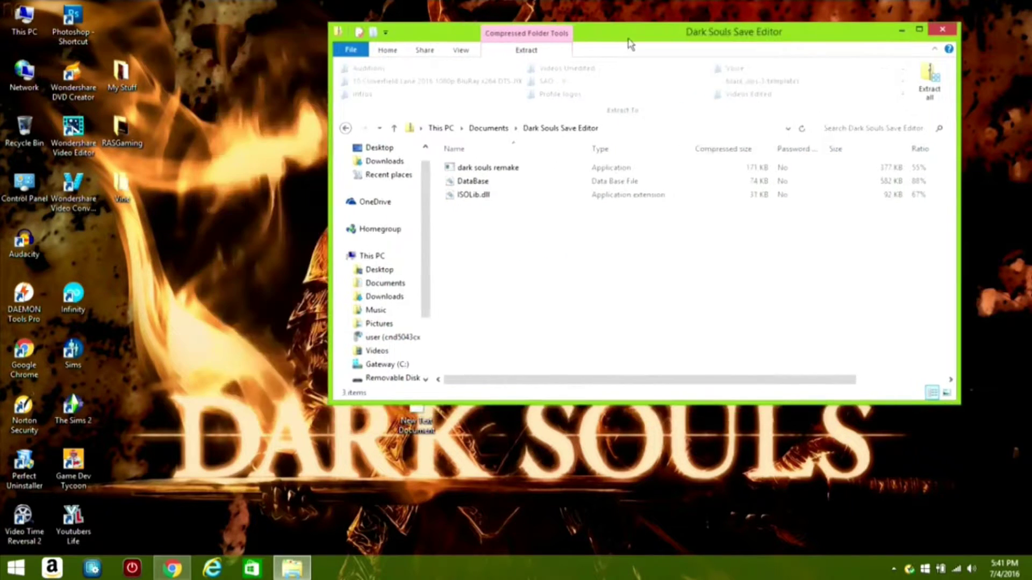
left_click(934, 89)
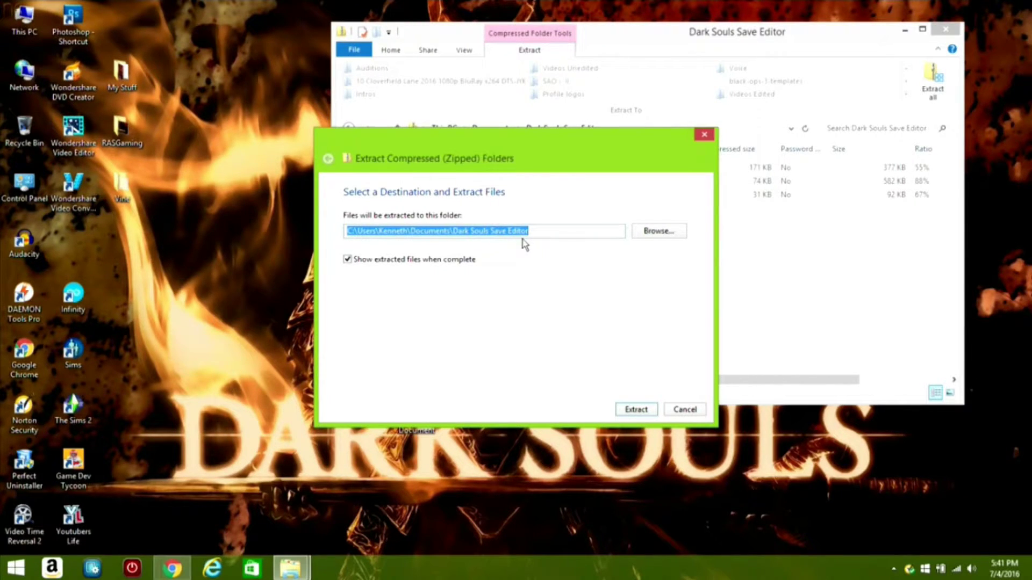
mouse_move(408, 232)
left_mouse_down()
mouse_move(445, 235)
mouse_move(410, 231)
mouse_move(421, 232)
left_mouse_up()
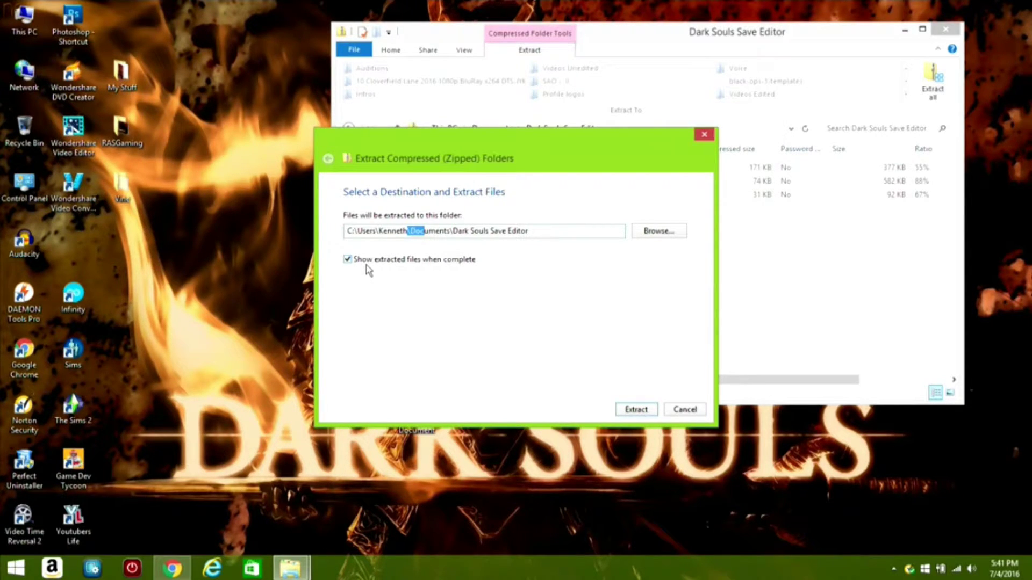
left_click(413, 231)
key("ctrl+a")
key("BackSpace")
key("ctrl+z")
left_click_drag(411, 231, 447, 232)
key("BackSpace")
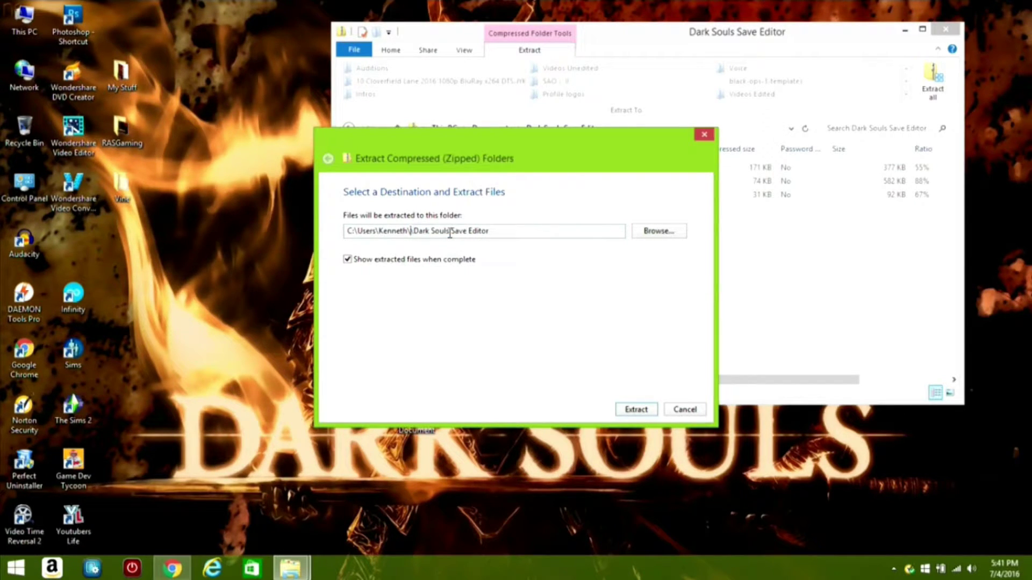
type("Desk")
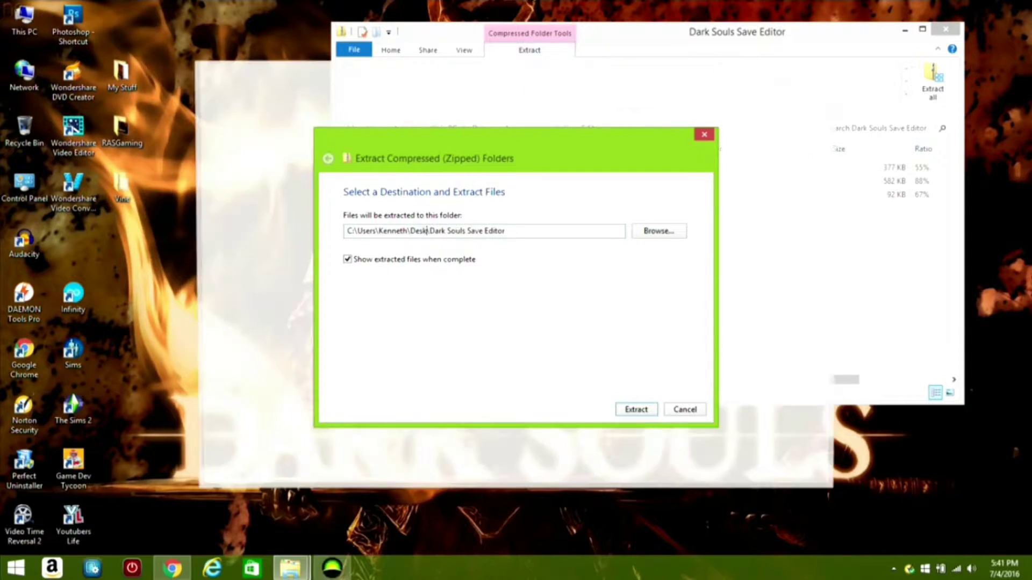
type("top")
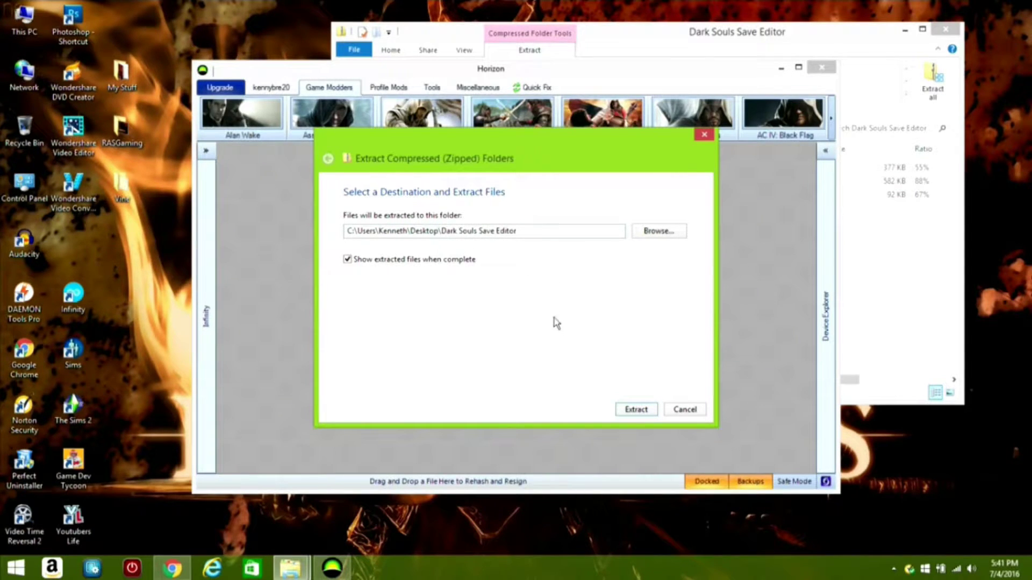
Step: Extract the archive, replacing the existing files in the destination, and close both Dark Souls Save Editor folder windows
left_click(637, 410)
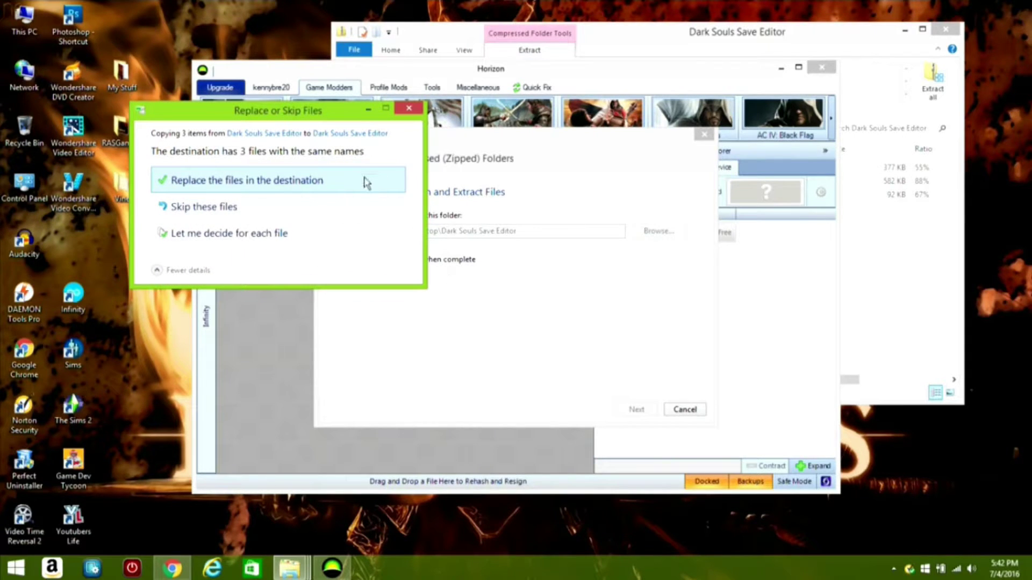
left_click(365, 183)
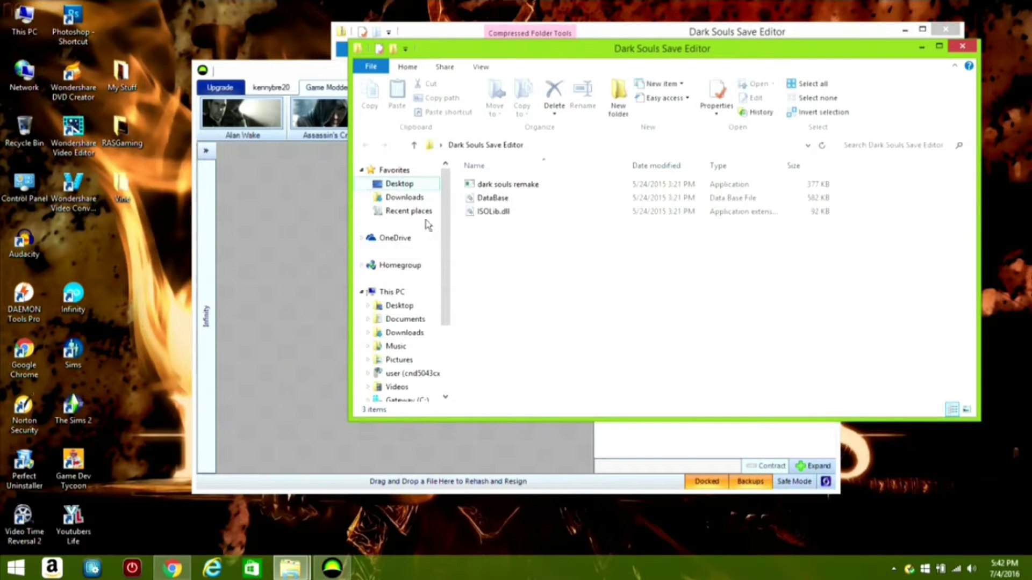
left_click(958, 47)
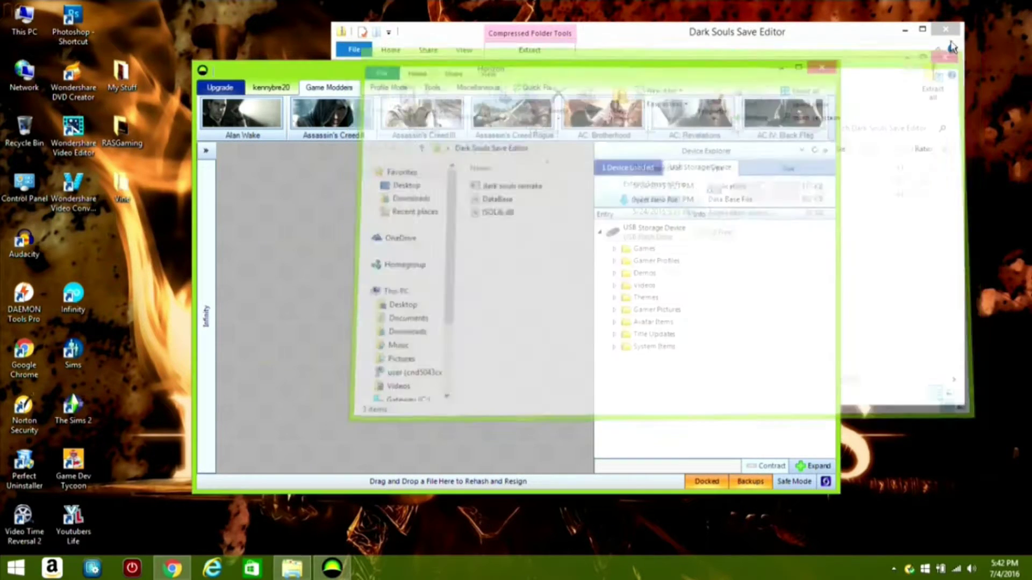
left_click(945, 27)
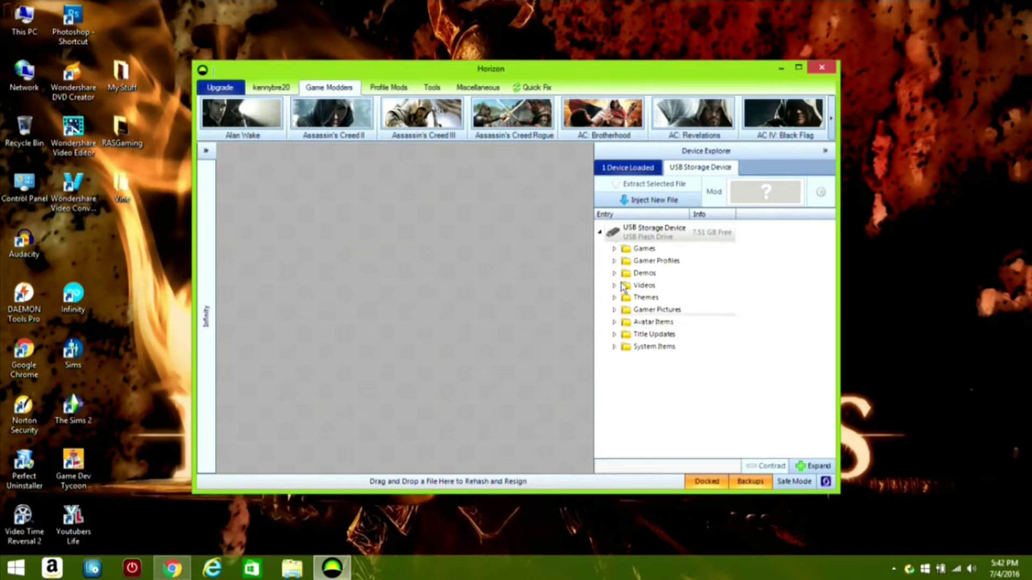
Step: Extract the Dark Souls saved game from the USB Storage Device's Games folder to the desktop as DRAKS0005 and reposition its icon
left_click(615, 250)
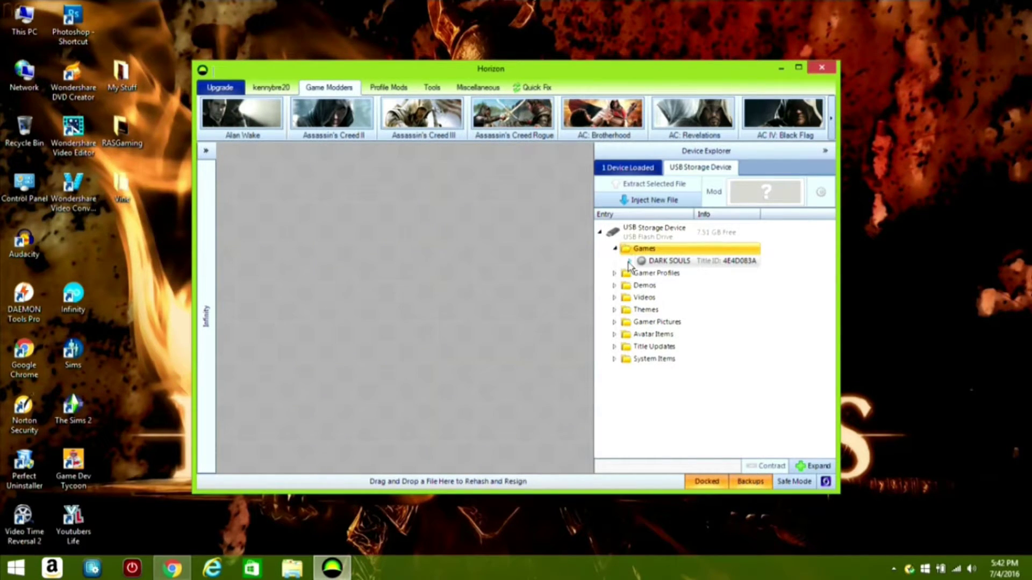
left_click(629, 261)
left_click(671, 282)
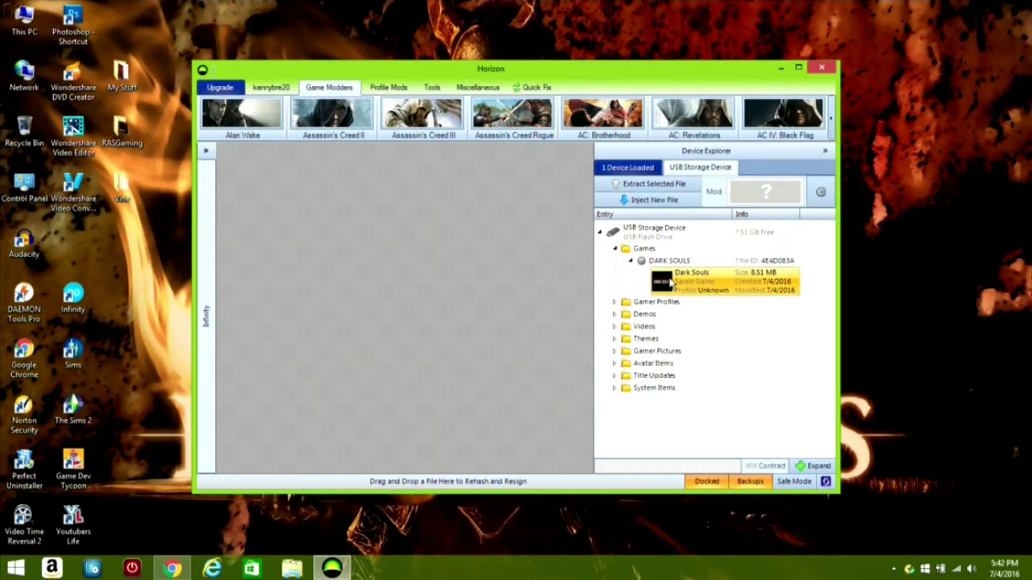
left_click(138, 285)
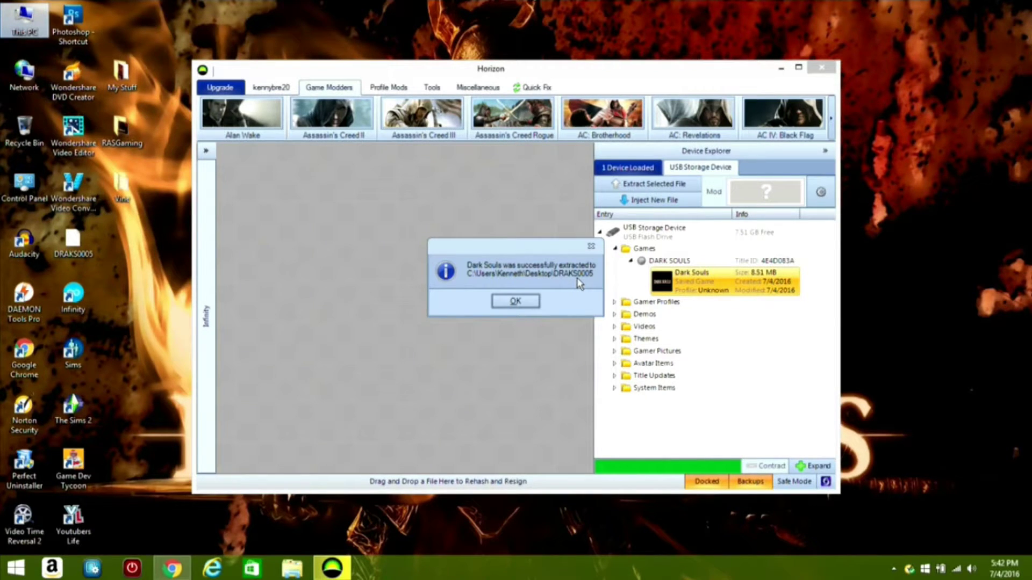
left_click(532, 302)
left_click_drag(69, 261, 118, 260)
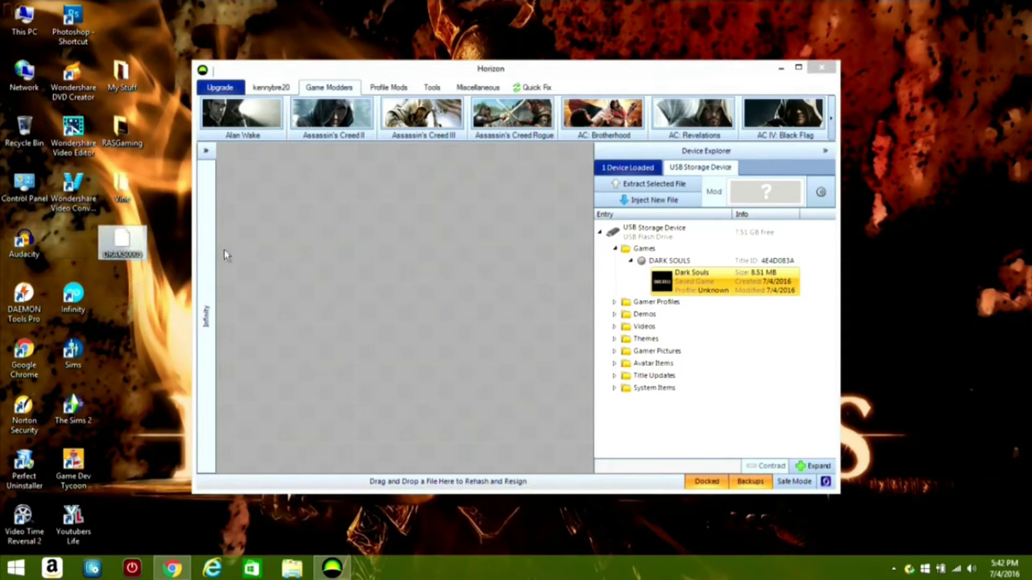
Step: Minimise Horizon, launch dark souls remake from the desktop's Dark Souls Save Editor folder, and bring the editor window into clear view
left_click(781, 69)
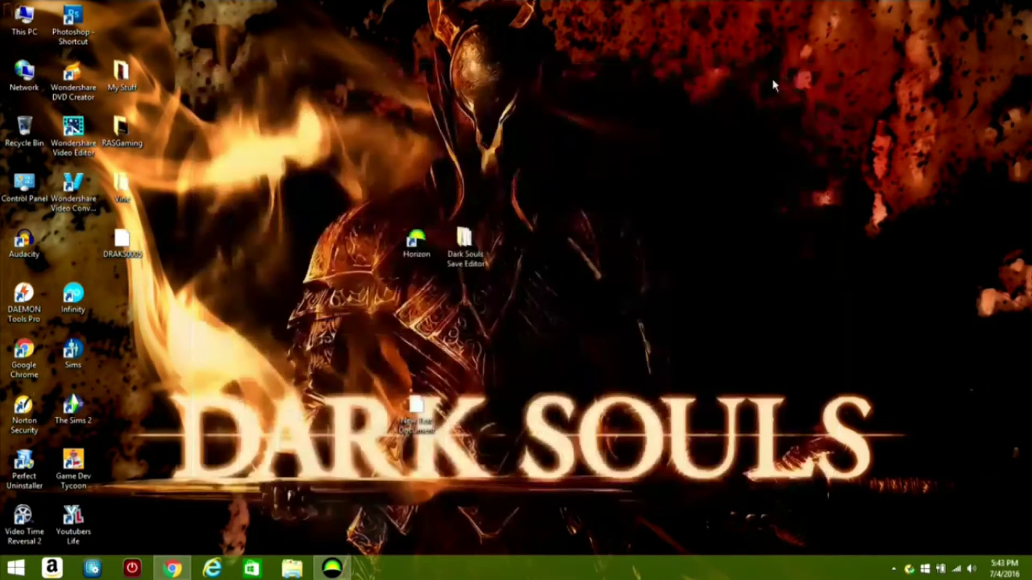
double_click(487, 253)
left_click(505, 169)
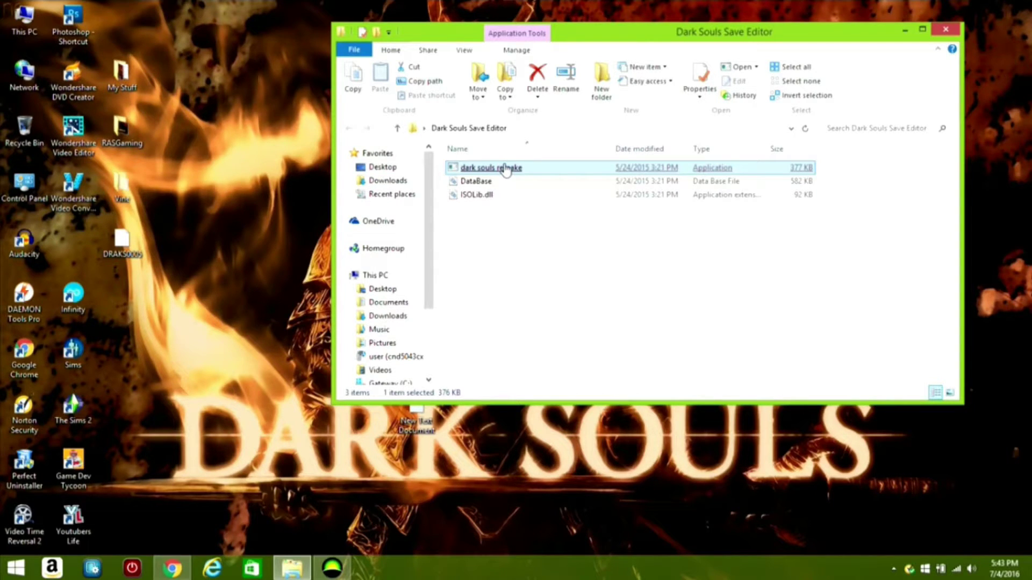
double_click(506, 168)
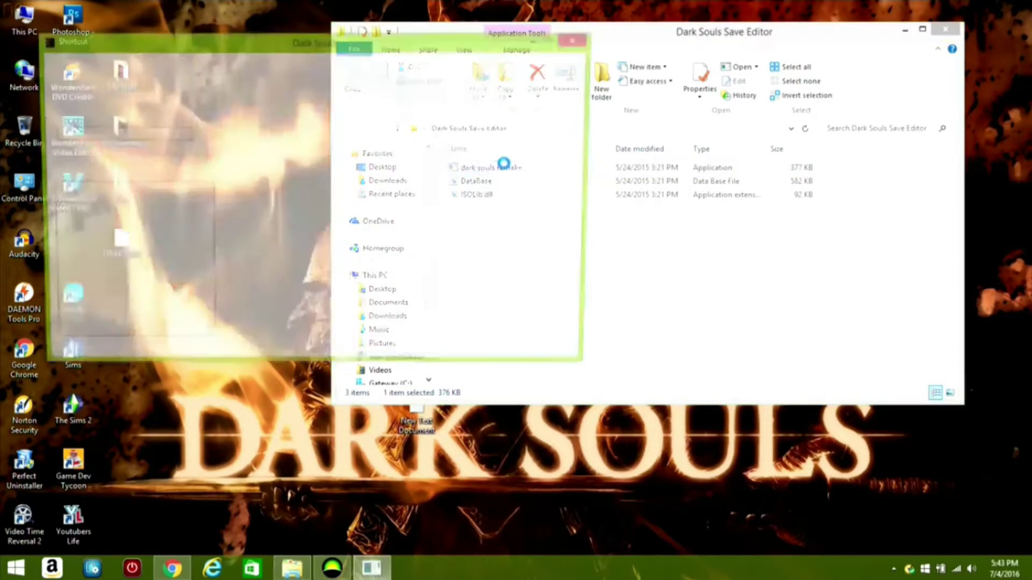
left_click(806, 242)
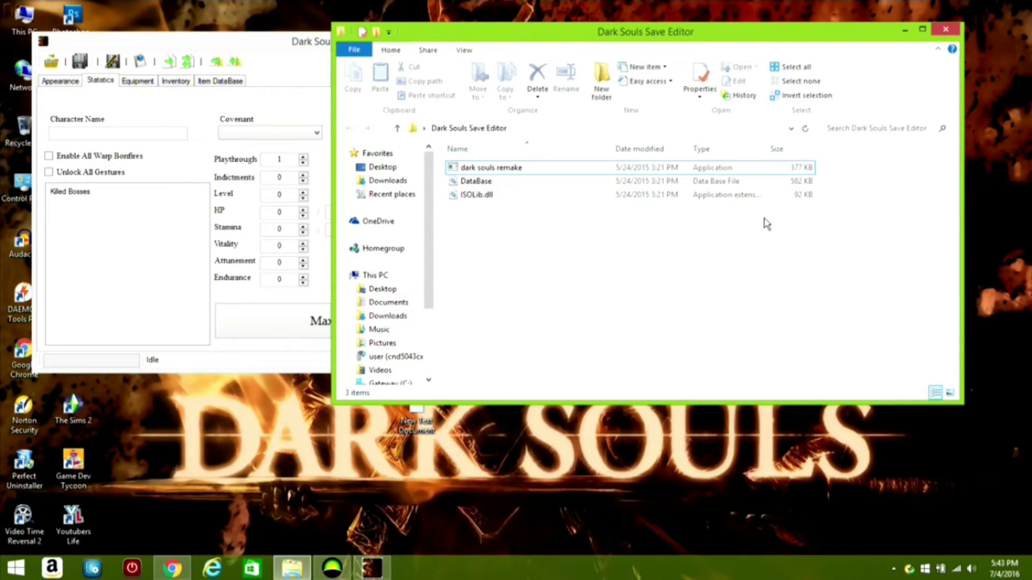
left_click(905, 31)
left_click_drag(484, 49, 707, 93)
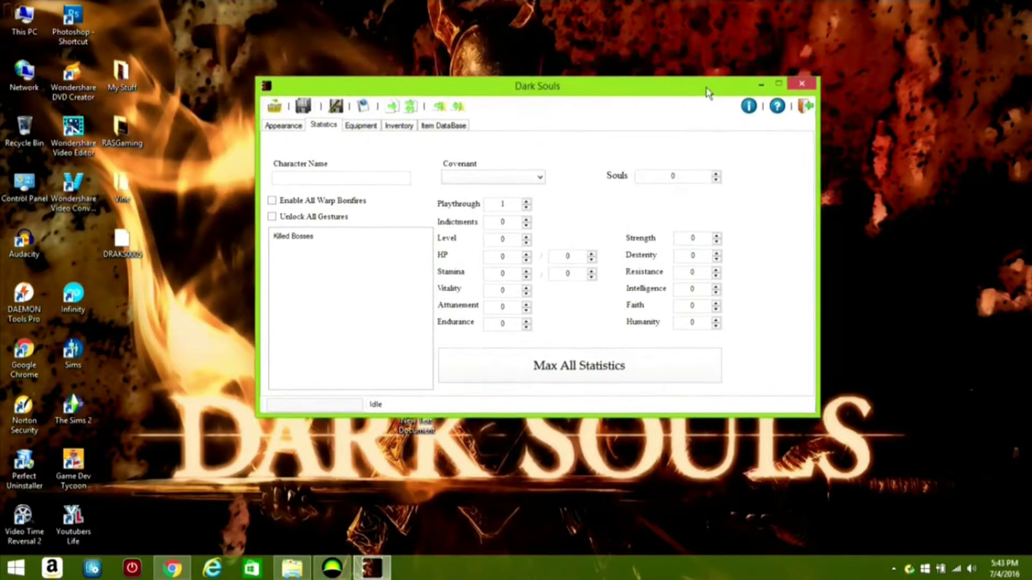
Step: Load the Xbox 360 saved game DRAKS0005 from the desktop into the editor, choosing the USER_DATA save slot
left_click(279, 108)
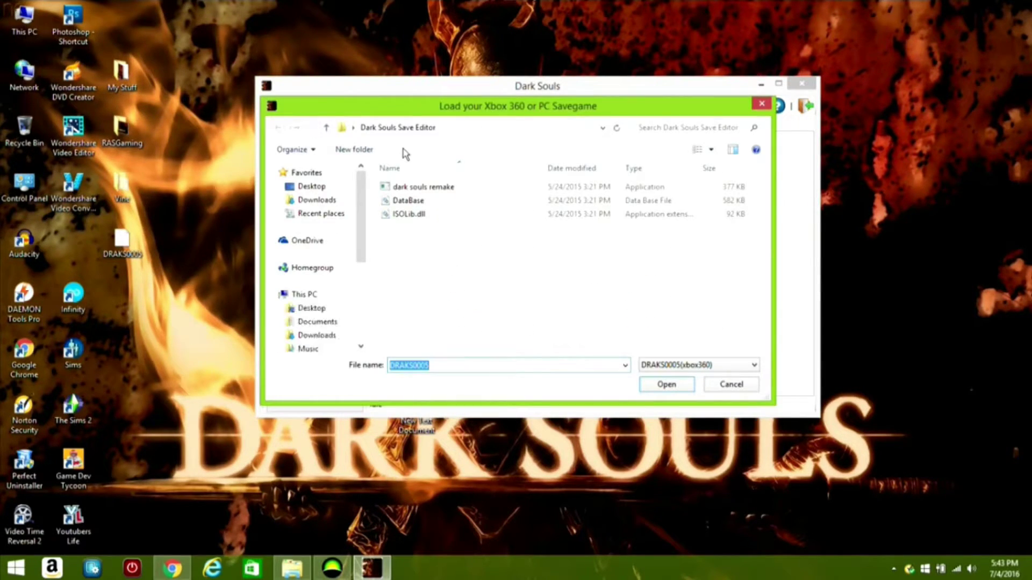
left_click(334, 190)
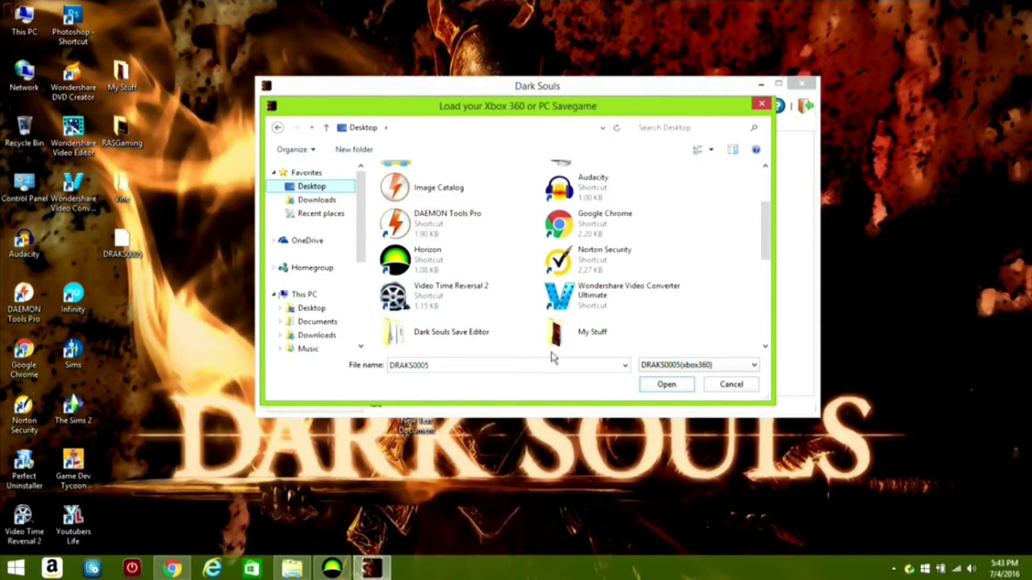
left_click(670, 364)
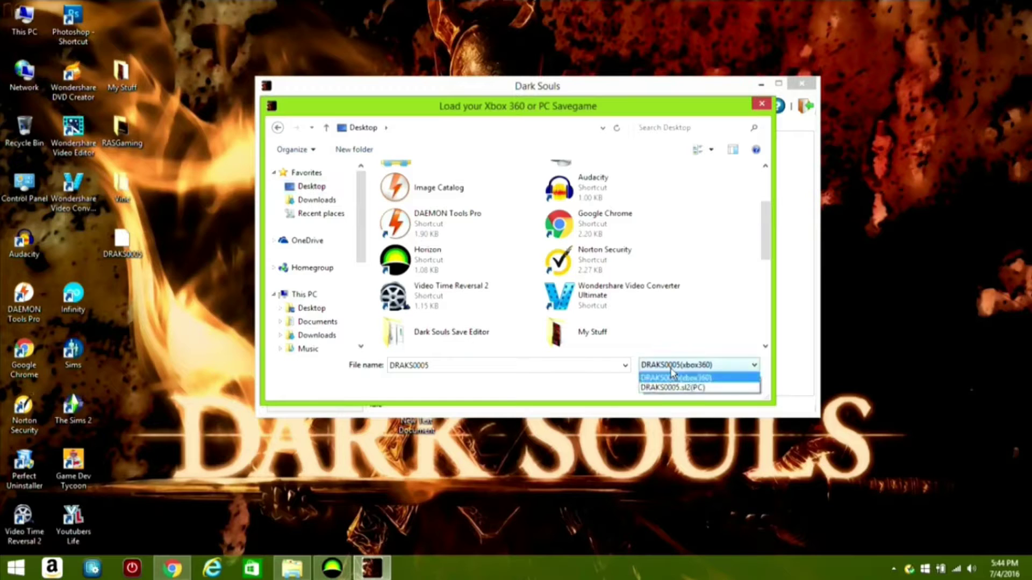
left_click(626, 394)
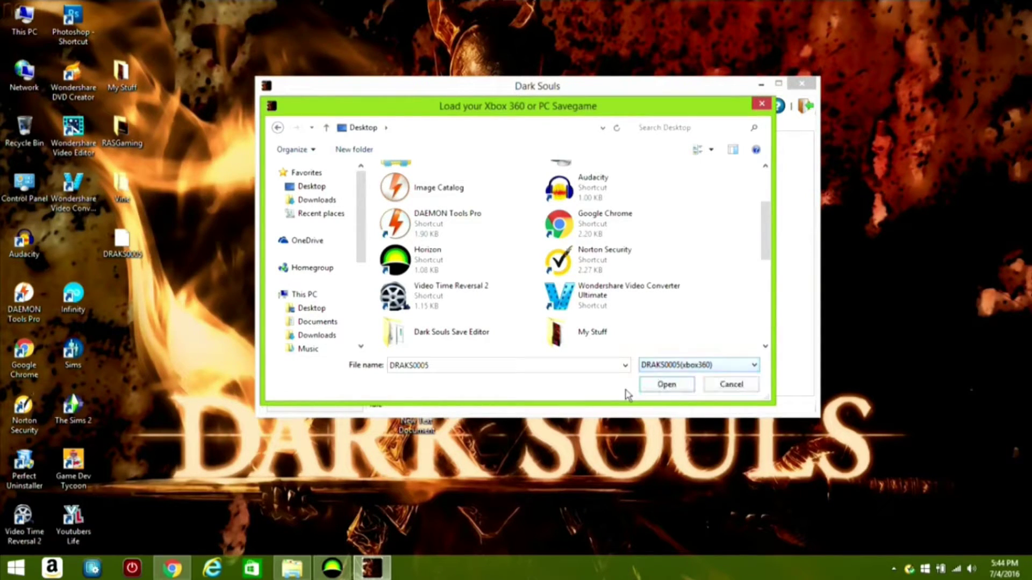
left_click(665, 385)
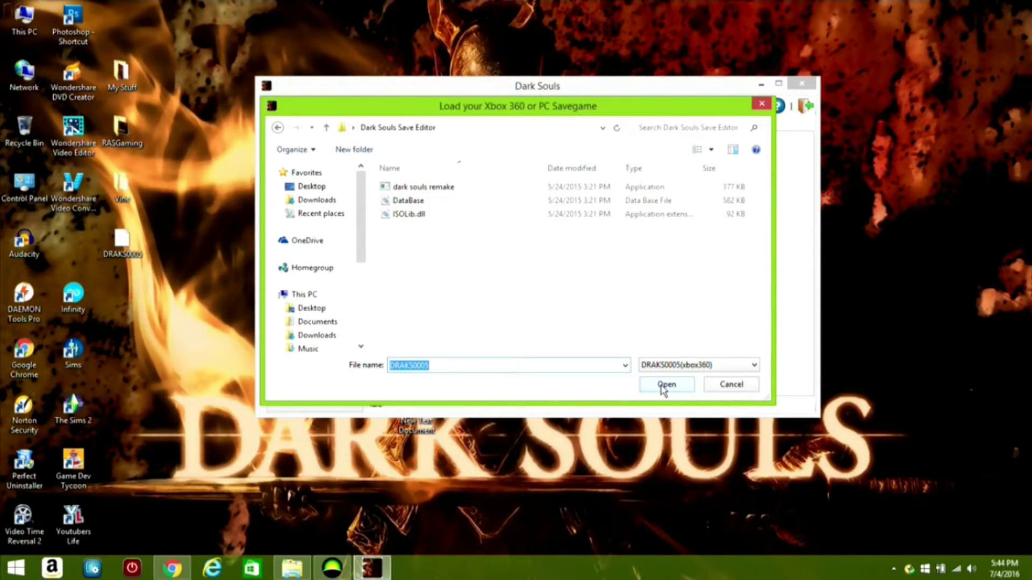
left_click(666, 384)
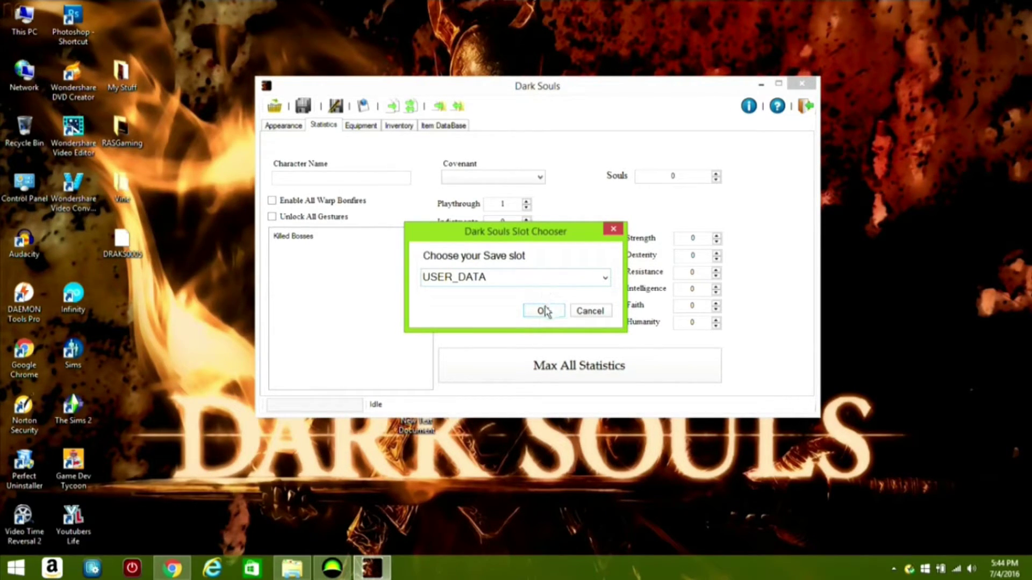
double_click(542, 279)
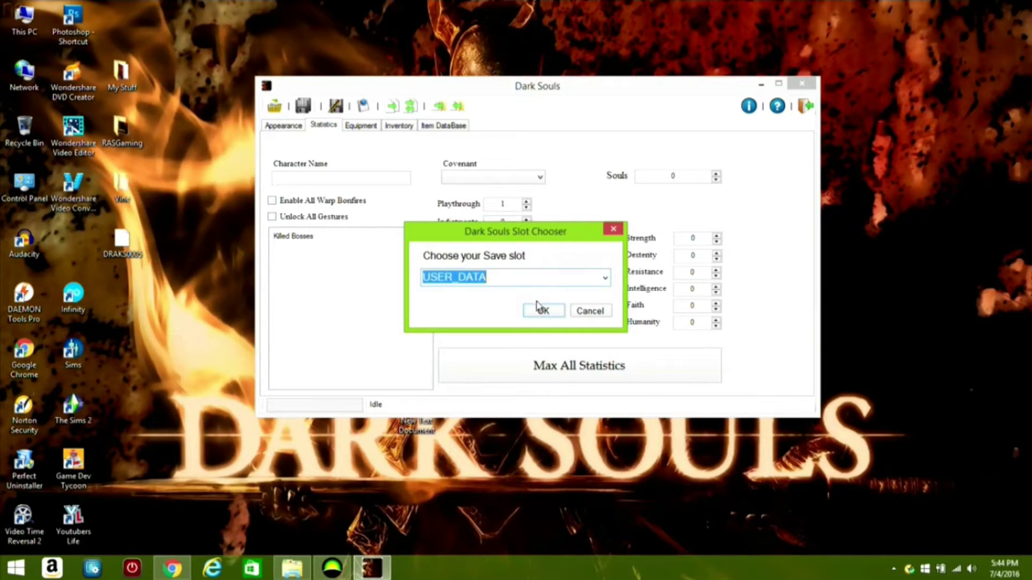
left_click(538, 306)
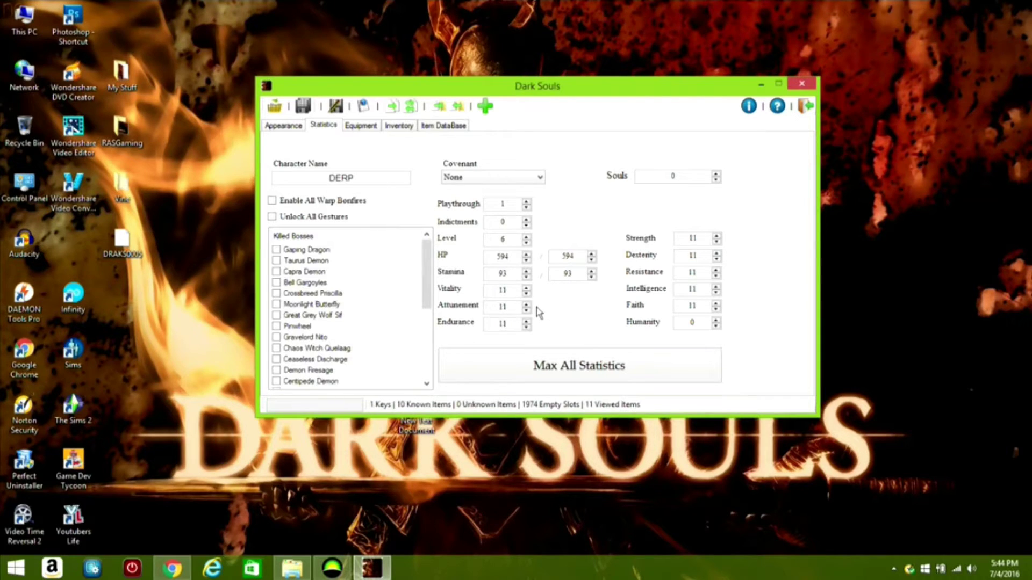
left_click(551, 368)
left_click(550, 368)
left_click(550, 369)
Step: Set both the current and maximum HP values of the character to 999999999
double_click(499, 258)
type("999999999")
double_click(509, 262)
right_click(509, 263)
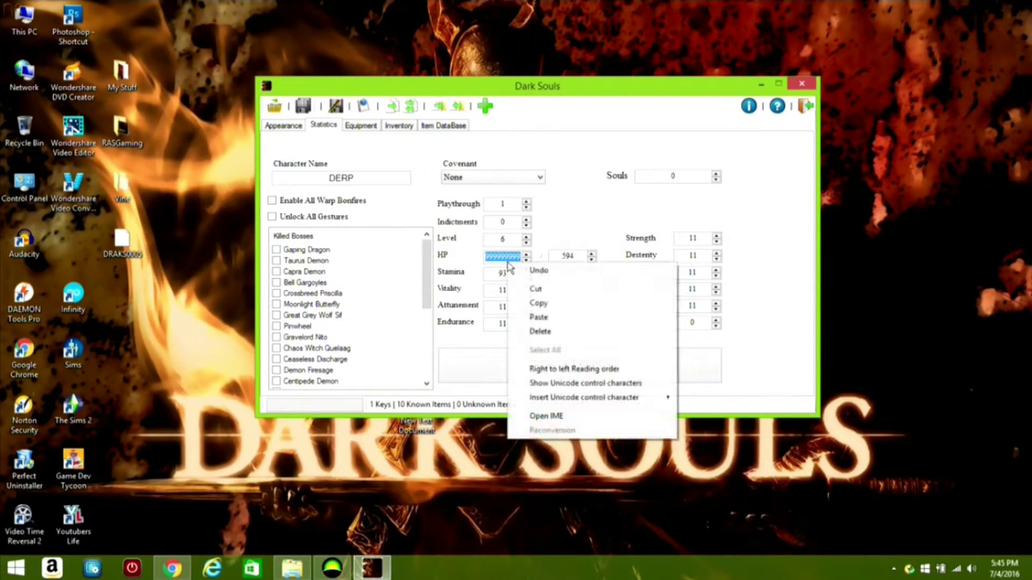
left_click(542, 303)
double_click(567, 257)
right_click(567, 256)
left_click(599, 311)
Step: Set both the current and maximum Stamina values to the copied 999999999
double_click(503, 274)
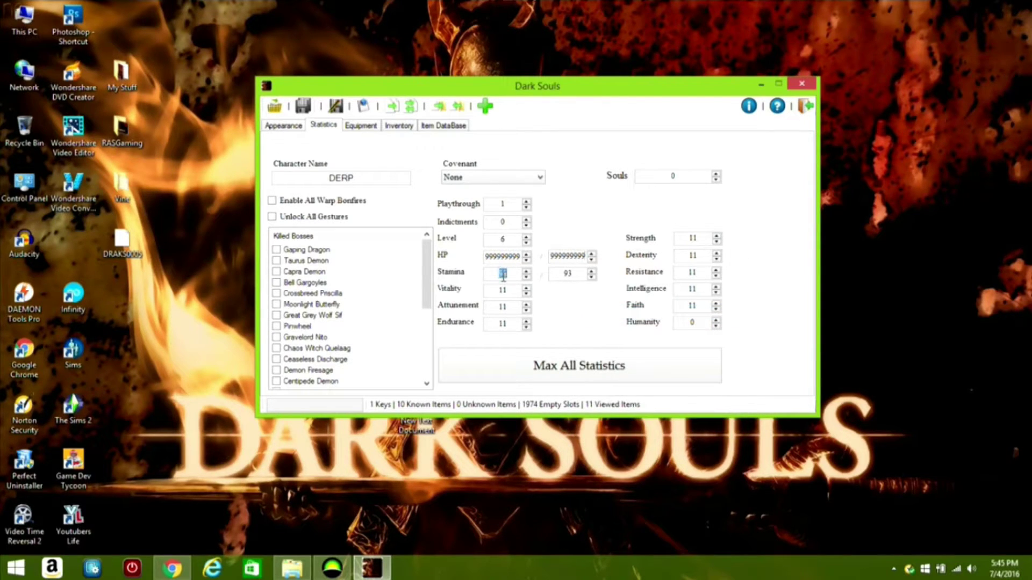
right_click(503, 274)
left_click(544, 332)
double_click(568, 273)
right_click(568, 276)
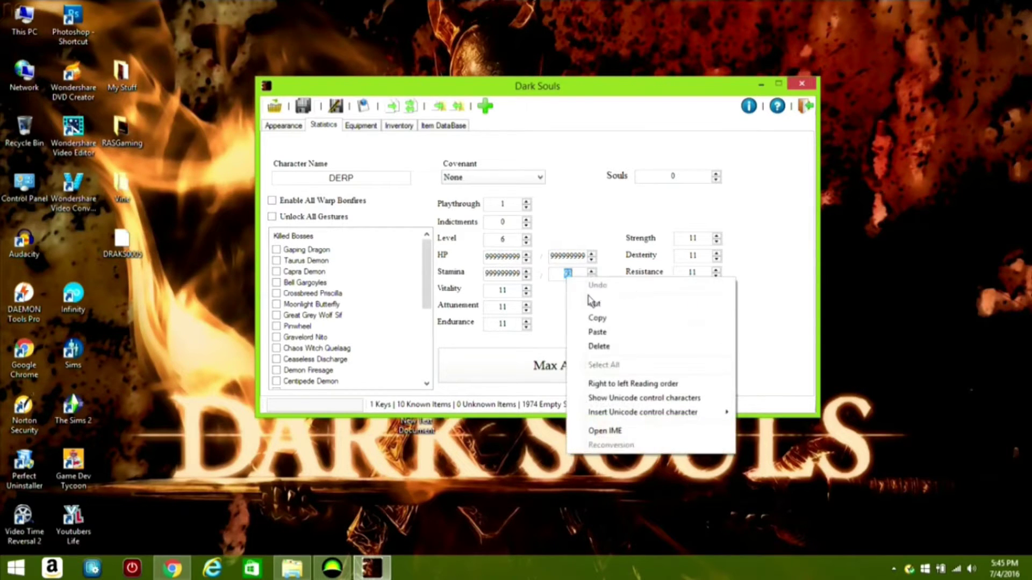
left_click(597, 331)
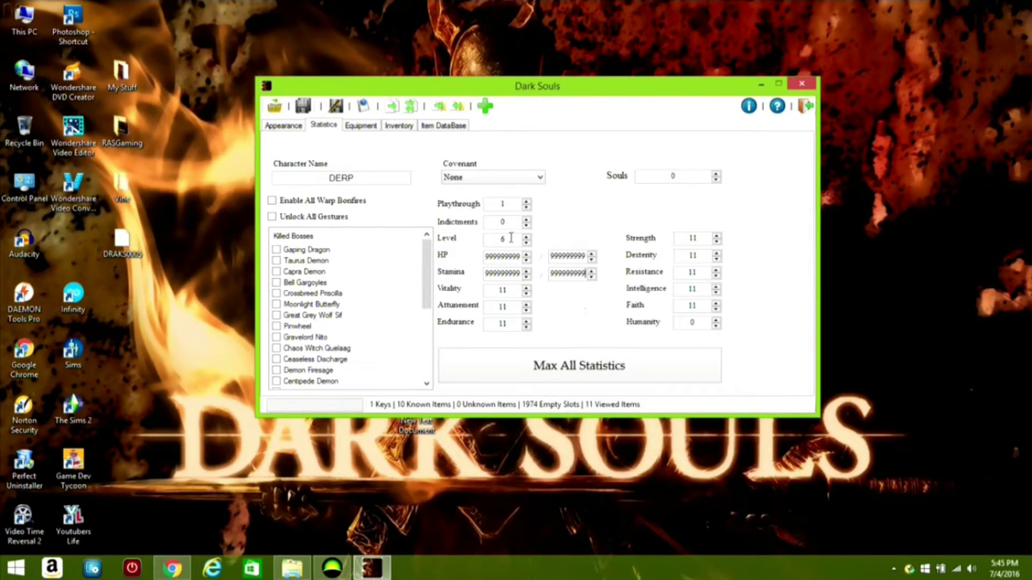
Step: Set the character's Vitality to the copied value 999999999
double_click(511, 289)
type("99")
left_click(526, 288)
left_click(527, 288)
double_click(503, 290)
right_click(513, 290)
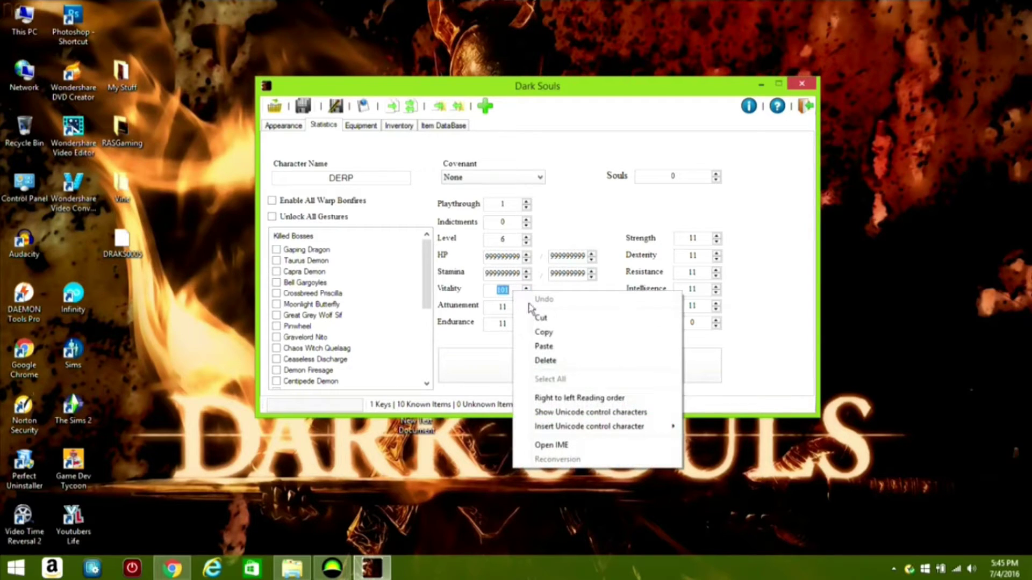
left_click(540, 347)
Step: Set the Attunement and Endurance statistics to the copied value 999999999
left_click(515, 310)
double_click(503, 307)
right_click(515, 309)
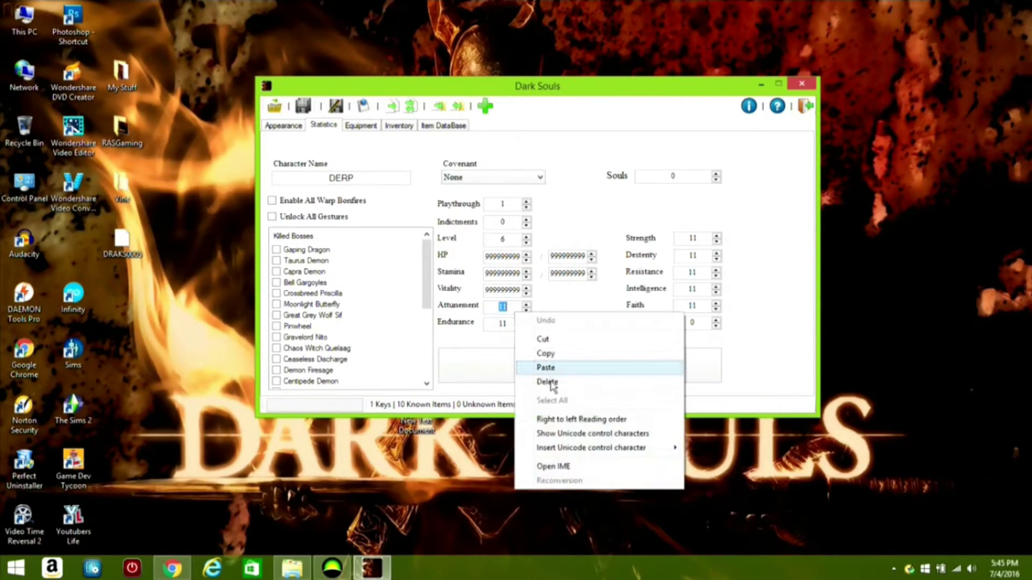
left_click(542, 366)
right_click(510, 326)
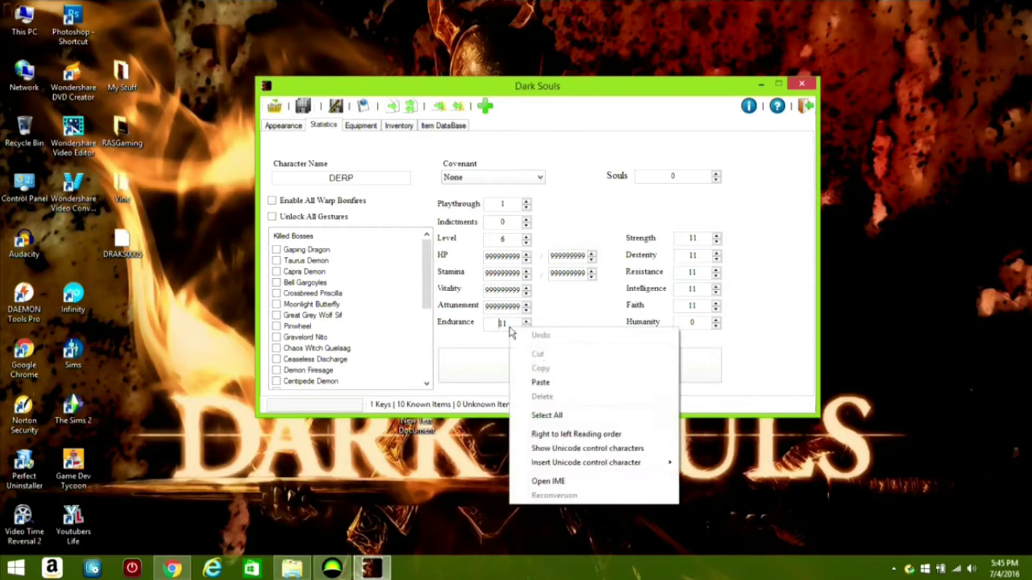
double_click(503, 322)
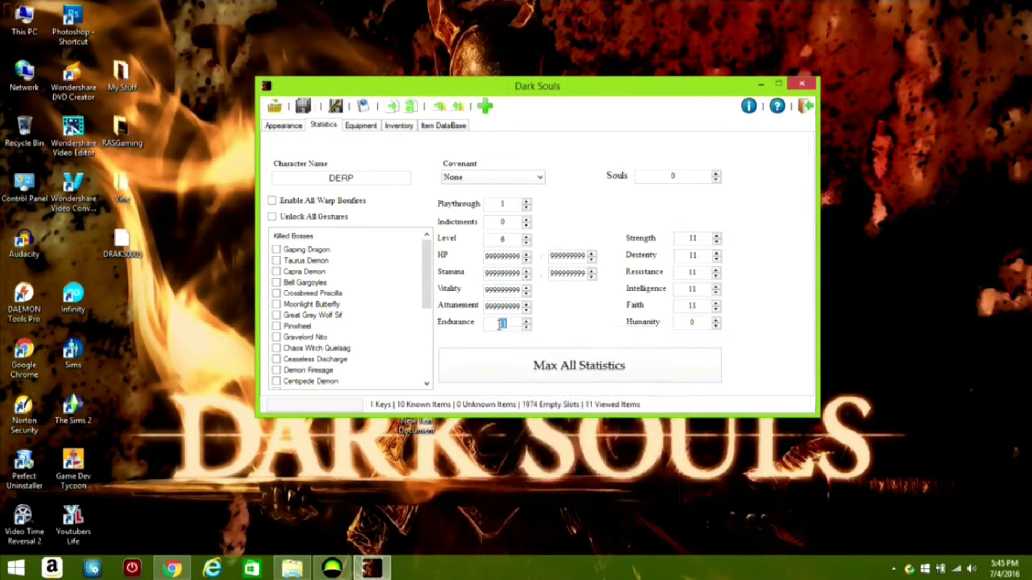
right_click(499, 324)
left_click(539, 380)
Step: Set the Strength, Dexterity and Resistance statistics to the copied value 999999999
double_click(692, 238)
right_click(699, 235)
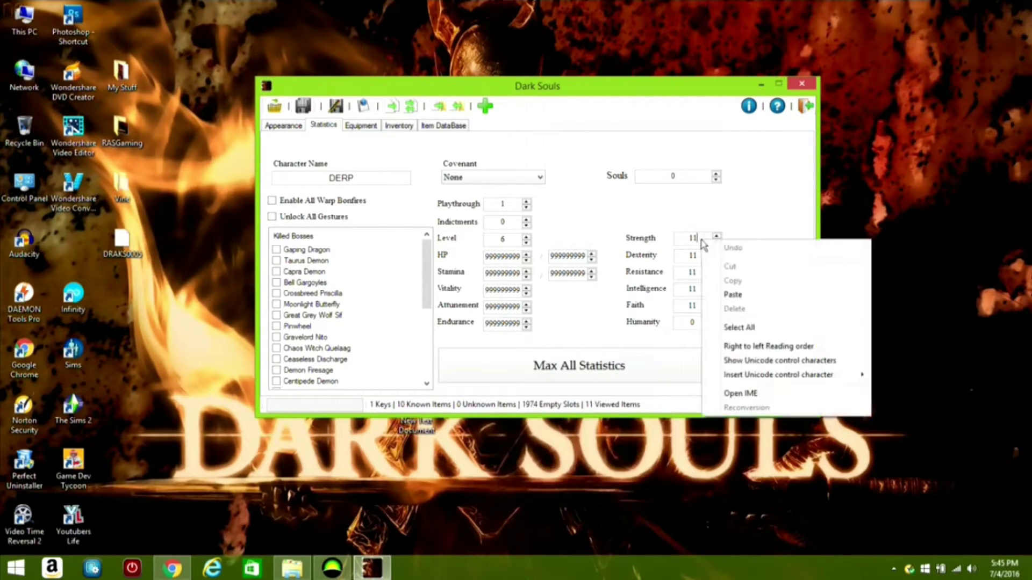
left_click(731, 293)
double_click(692, 255)
right_click(701, 253)
left_click(731, 307)
double_click(693, 272)
right_click(689, 267)
left_click(723, 323)
Step: Set the Intelligence, Faith and Humanity statistics to the copied value 999999999
double_click(693, 288)
right_click(694, 291)
left_click(726, 342)
double_click(693, 306)
key("ctrl+v")
Step: Set the character's Souls amount to the copied value 999999999
double_click(672, 177)
right_click(672, 175)
left_click(713, 235)
Step: Leave the covenant at None, enable all warp bonfires and unlock all gestures for the character
left_click(512, 177)
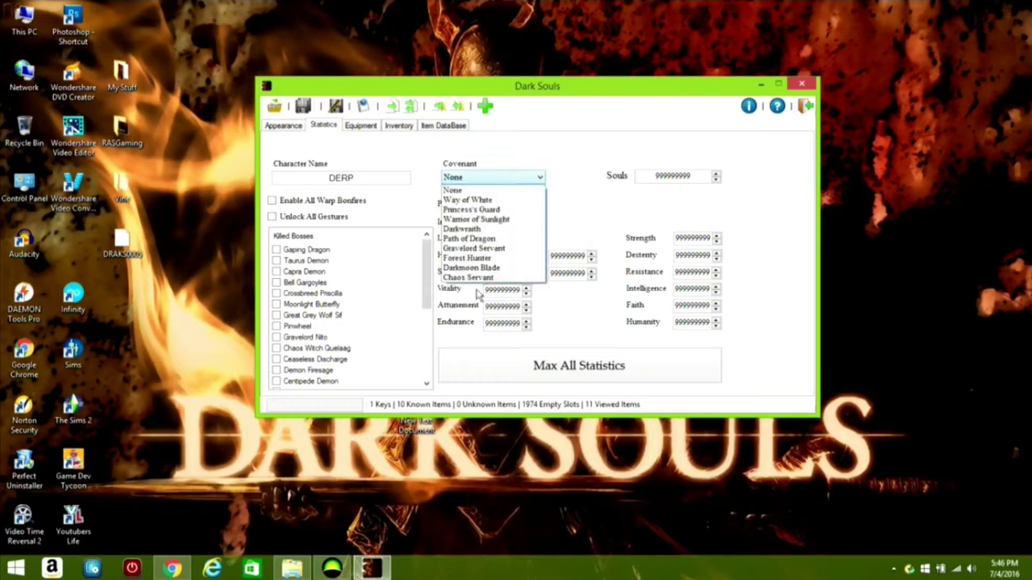
left_click(503, 144)
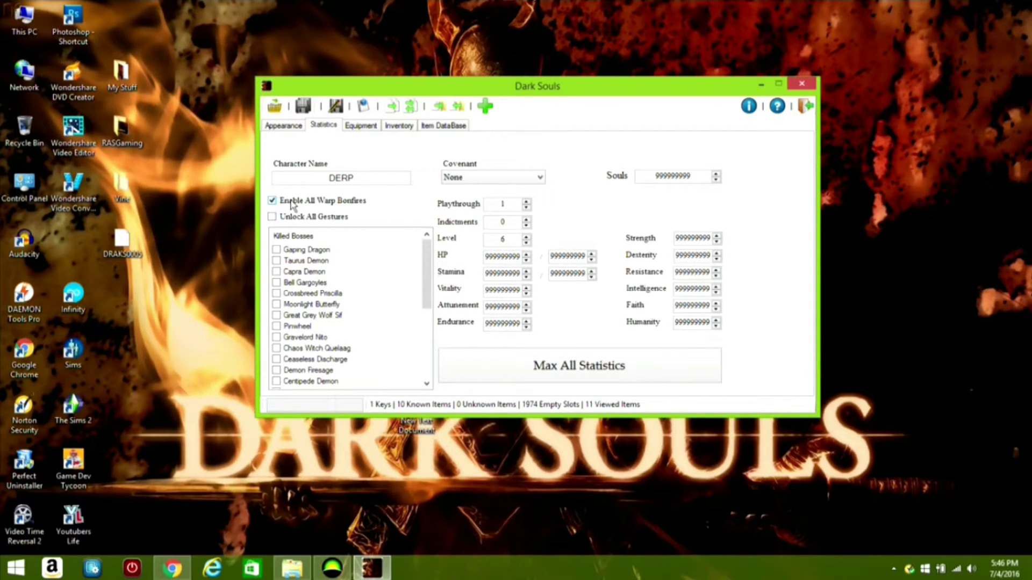
left_click(289, 220)
mouse_move(429, 250)
left_mouse_down()
mouse_move(435, 337)
mouse_move(416, 250)
left_mouse_up()
Step: Set the character's Level to 69, leaving the Playthrough at 1
left_click(505, 205)
left_click_drag(516, 240, 457, 244)
type("48")
Step: Review the character's appearance settings, including the gender choices, and examine the items listed in the inventory
left_click(361, 126)
left_click(295, 129)
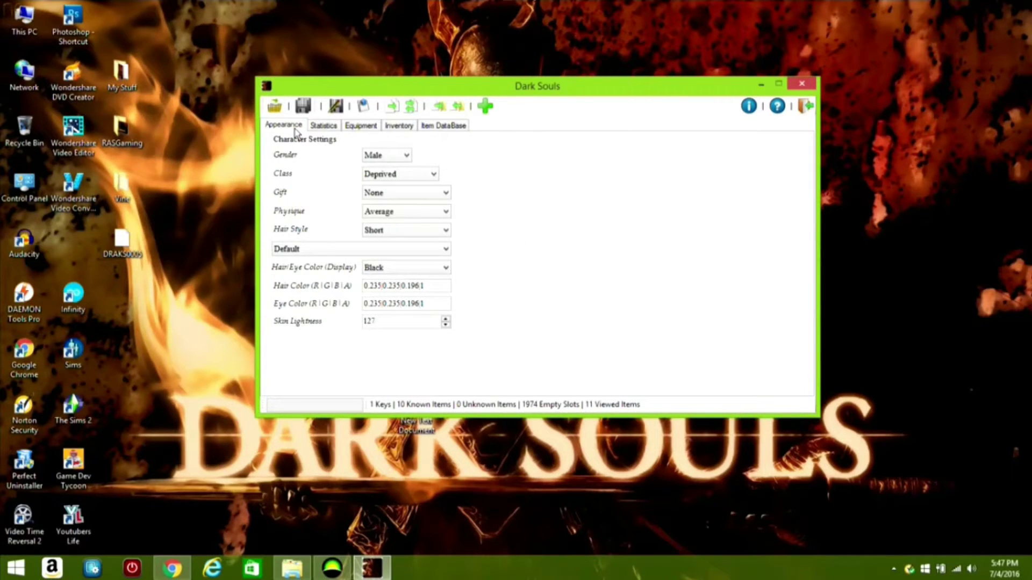
left_click(381, 156)
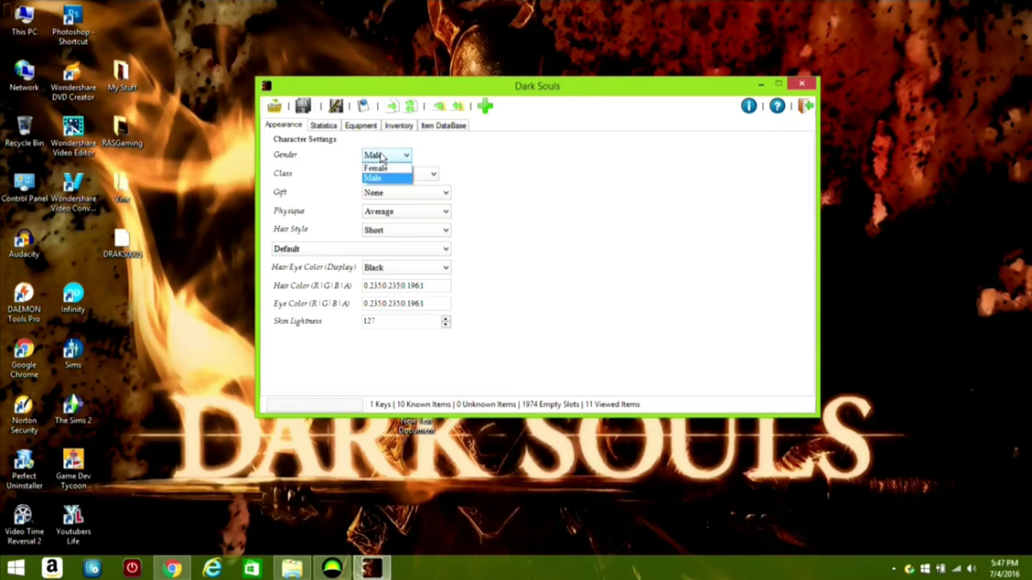
left_click(380, 156)
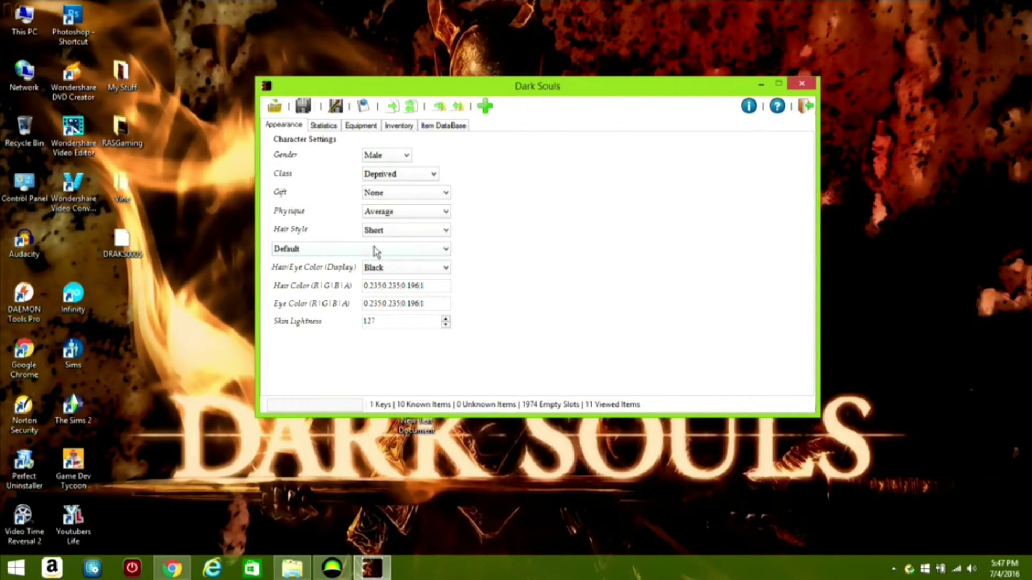
left_click(342, 132)
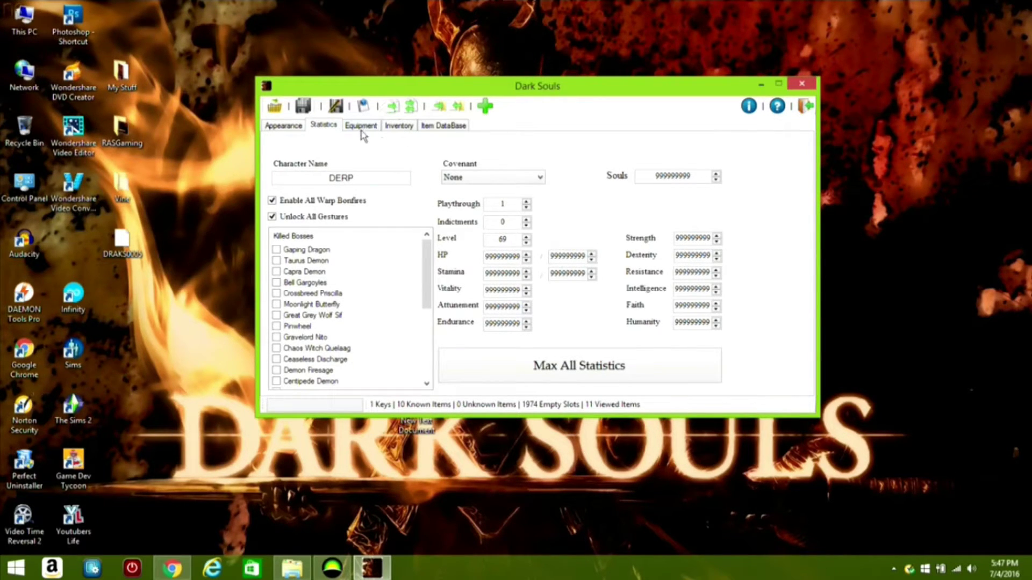
left_click(399, 125)
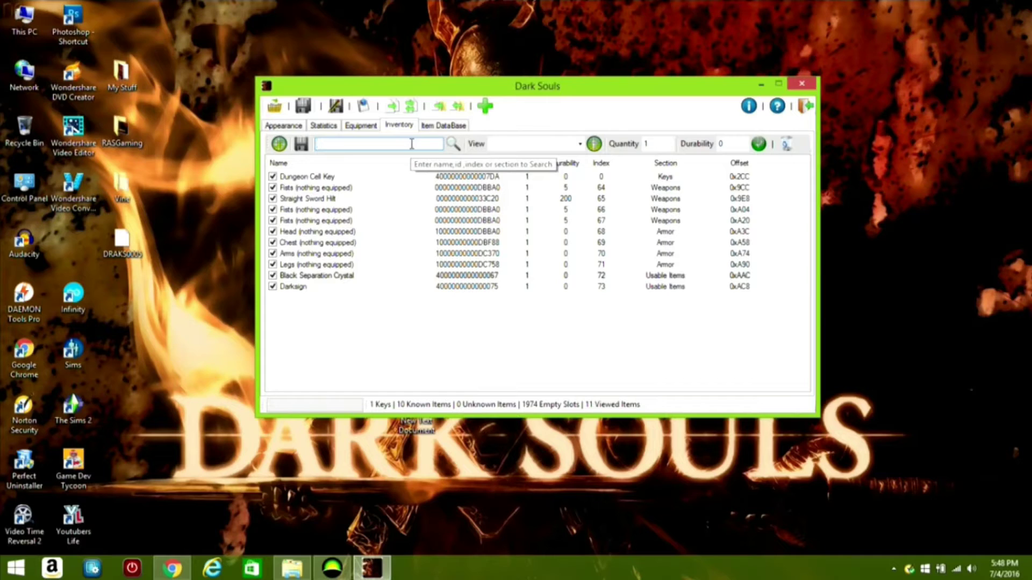
Step: Filter the item database to the Magic section and look through its whole list of spells
left_click(447, 126)
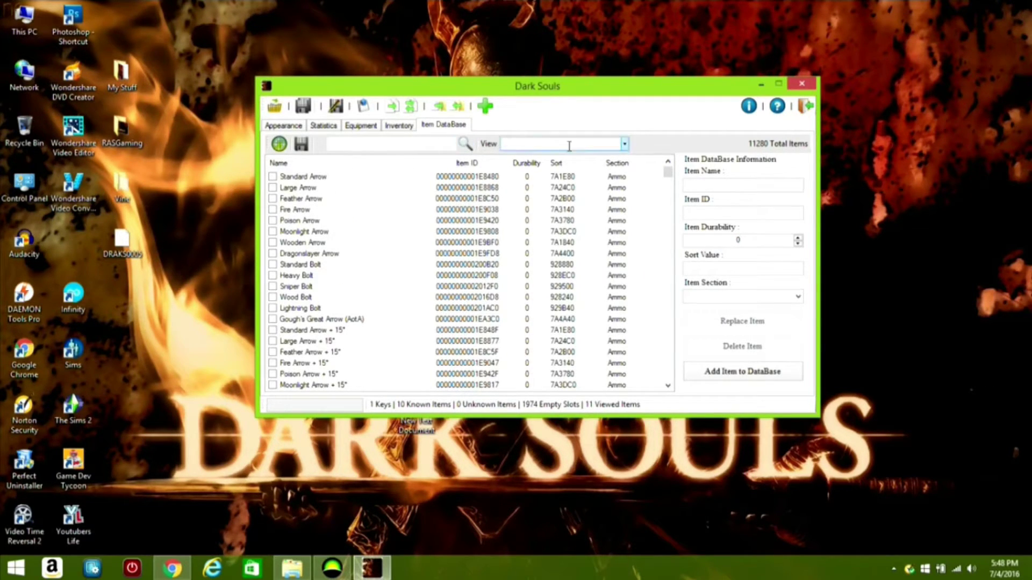
left_click(624, 145)
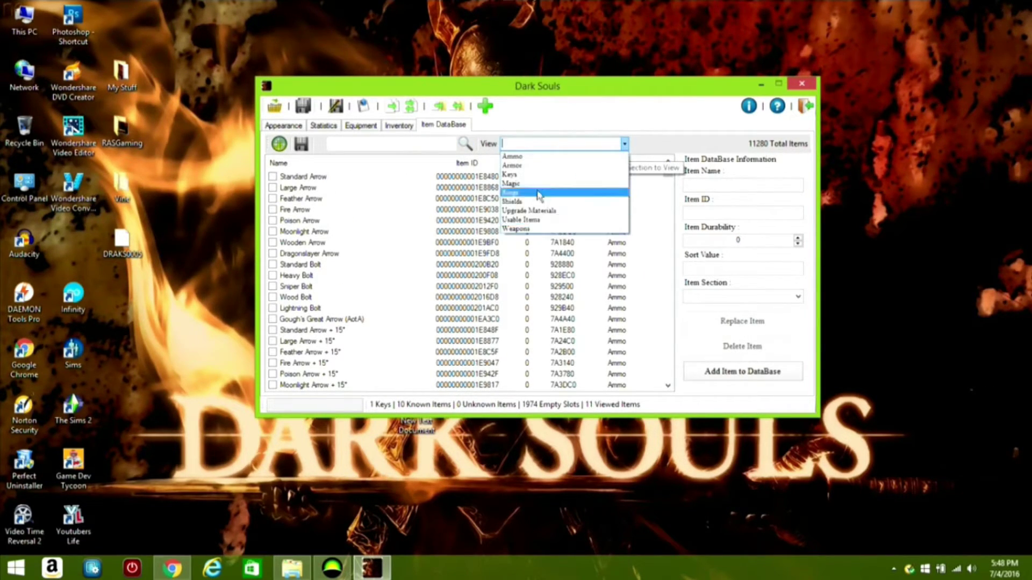
left_click(515, 184)
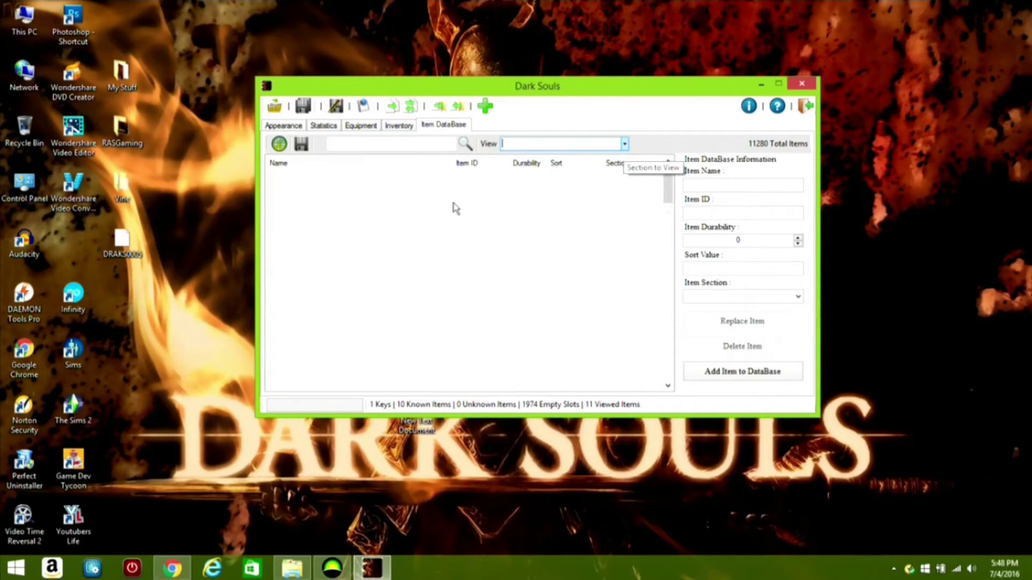
left_click_drag(668, 185, 668, 358)
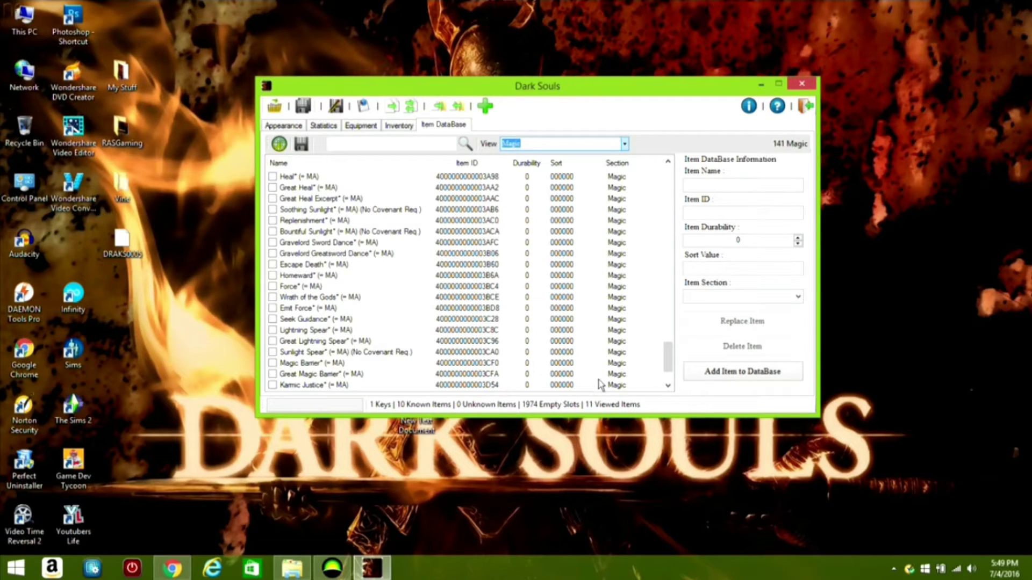
left_click_drag(668, 355, 668, 181)
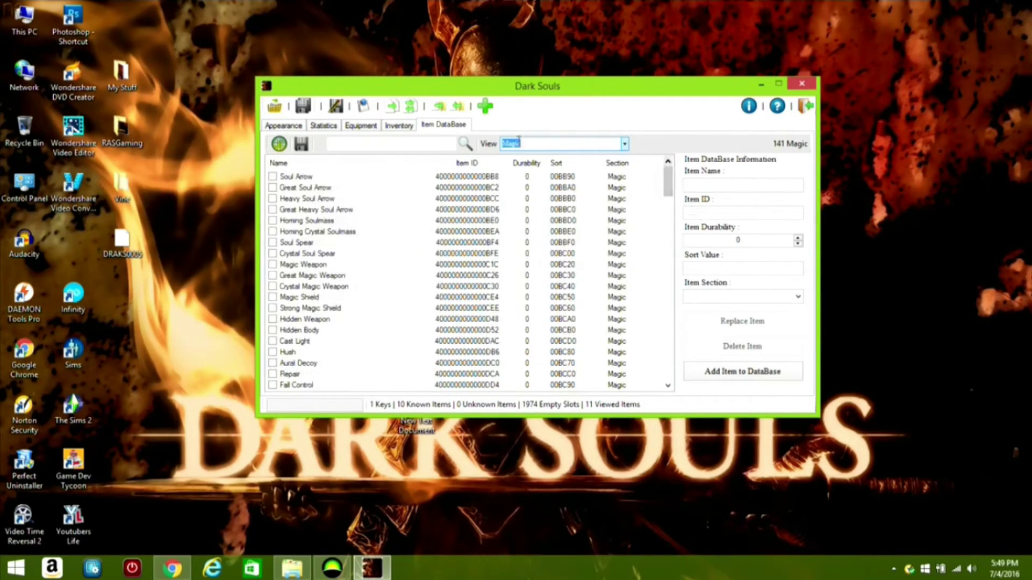
Step: Look through the spells available for the first attunement slot in the character's equipment
left_click(352, 128)
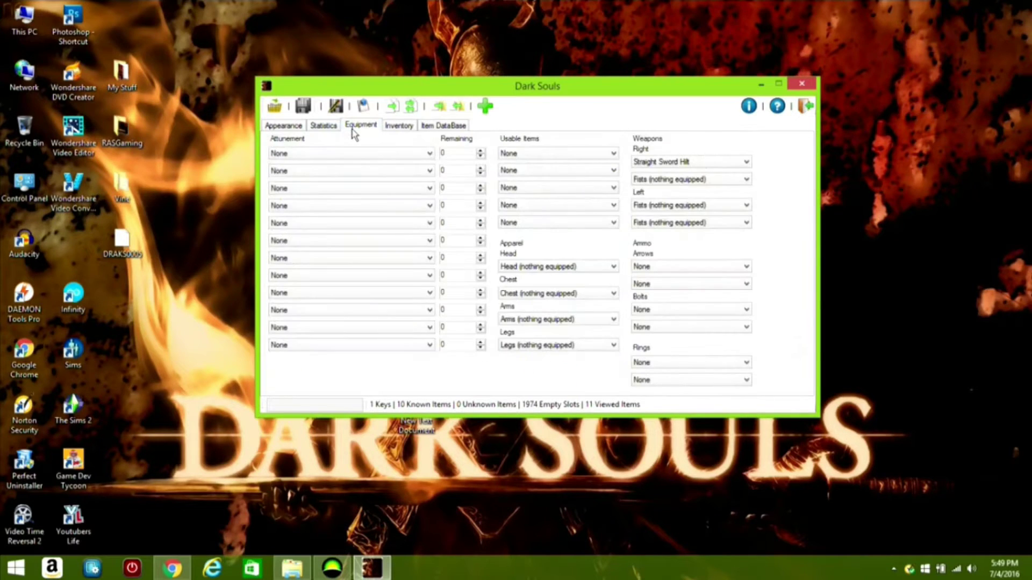
left_click(387, 154)
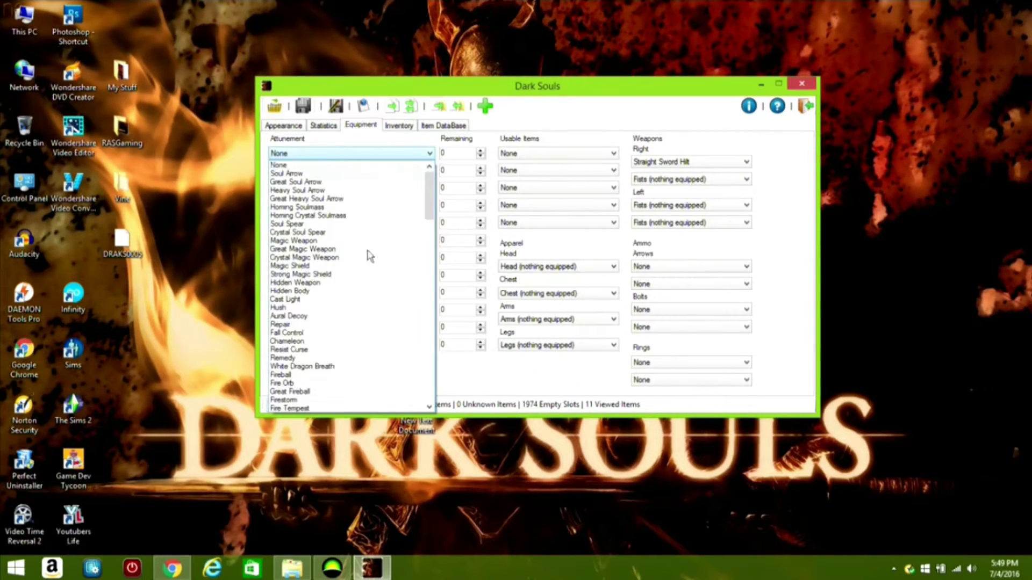
left_click_drag(428, 195, 376, 370)
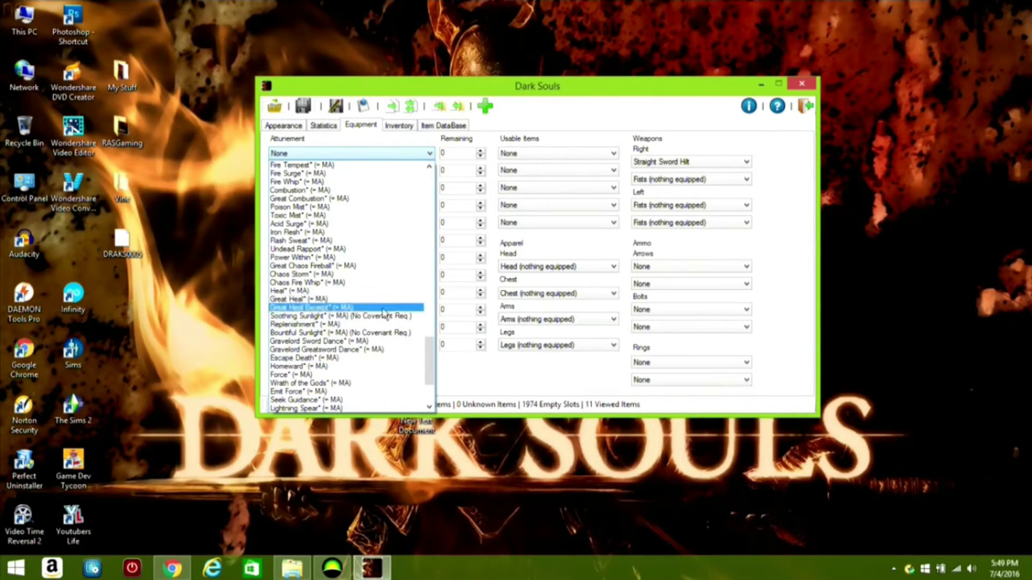
Step: Return to the item database and switch its section filter to Ammo
left_click(443, 125)
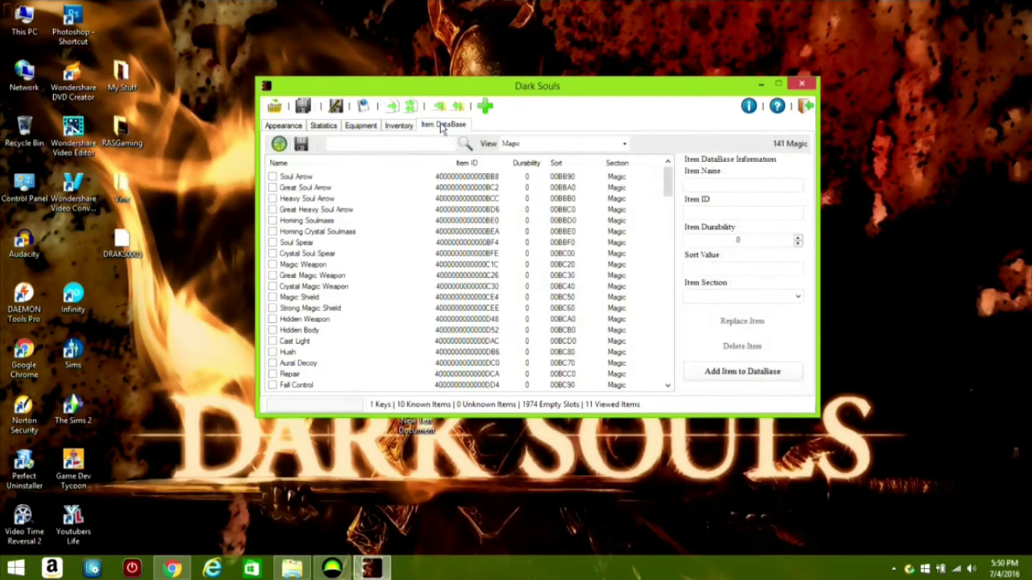
left_click(624, 143)
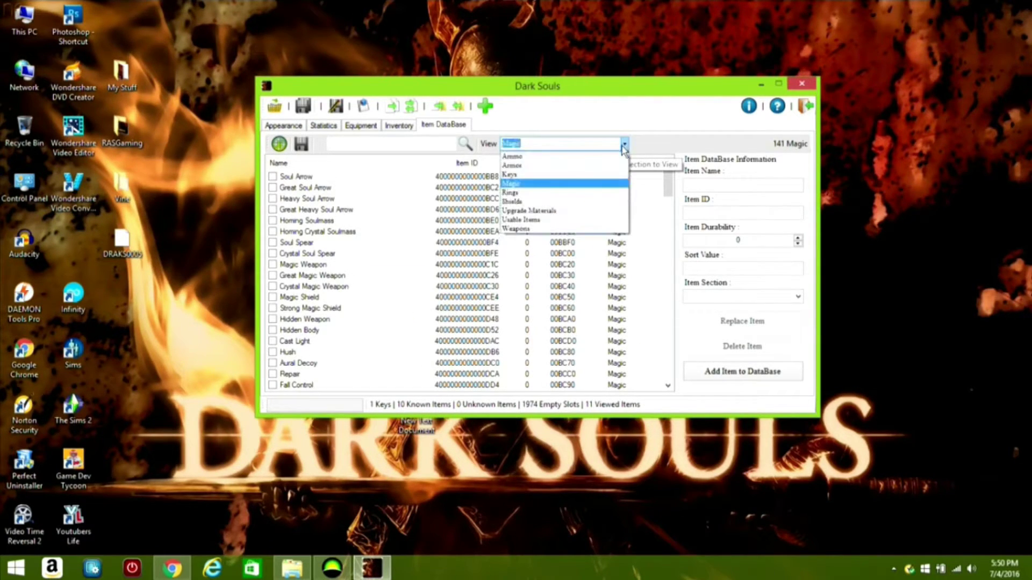
left_click(544, 158)
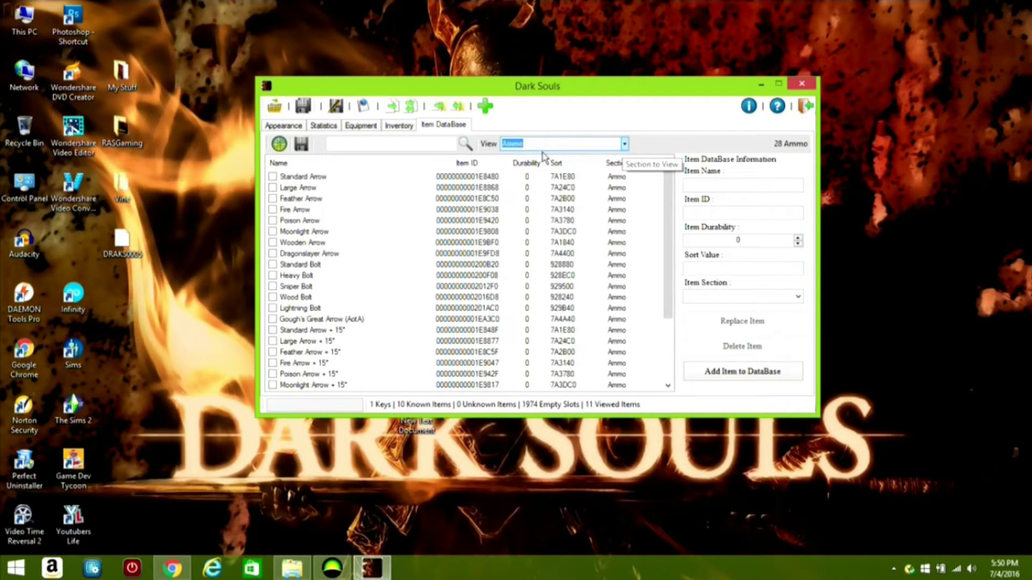
Step: Select every item in the Ammo section of the item database and add them all to the inventory
right_click(276, 179)
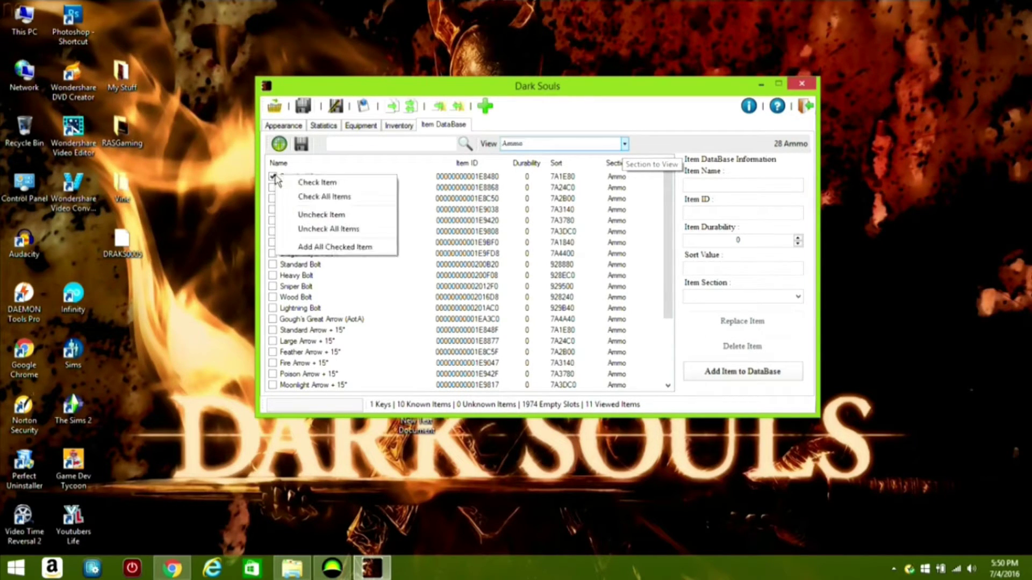
left_click(306, 197)
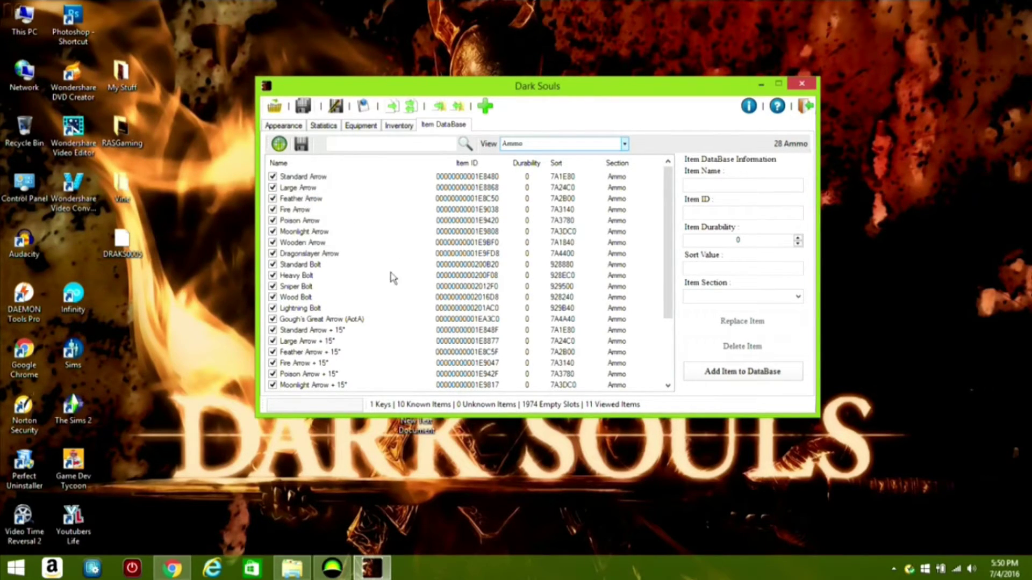
right_click(548, 279)
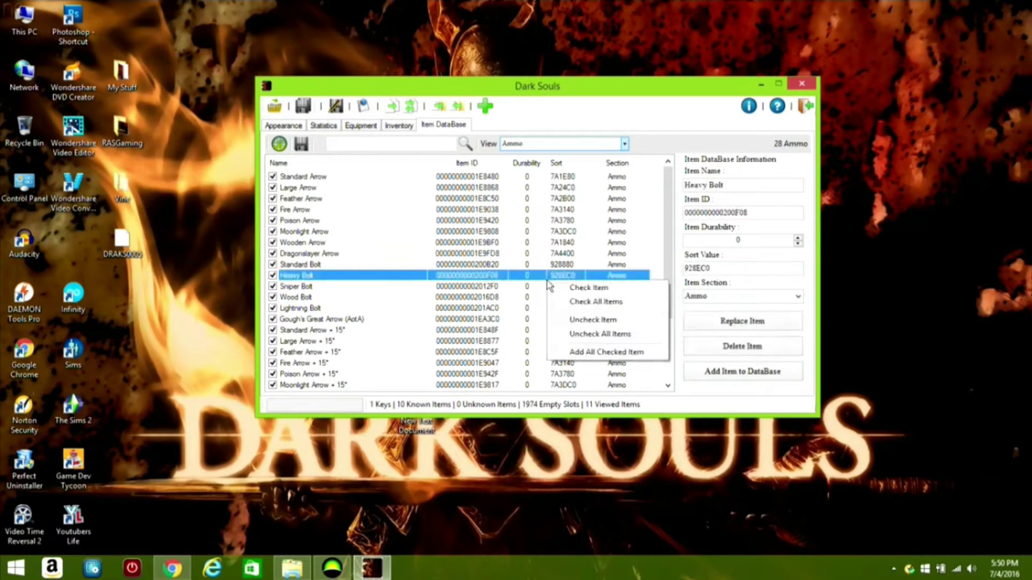
left_click(615, 353)
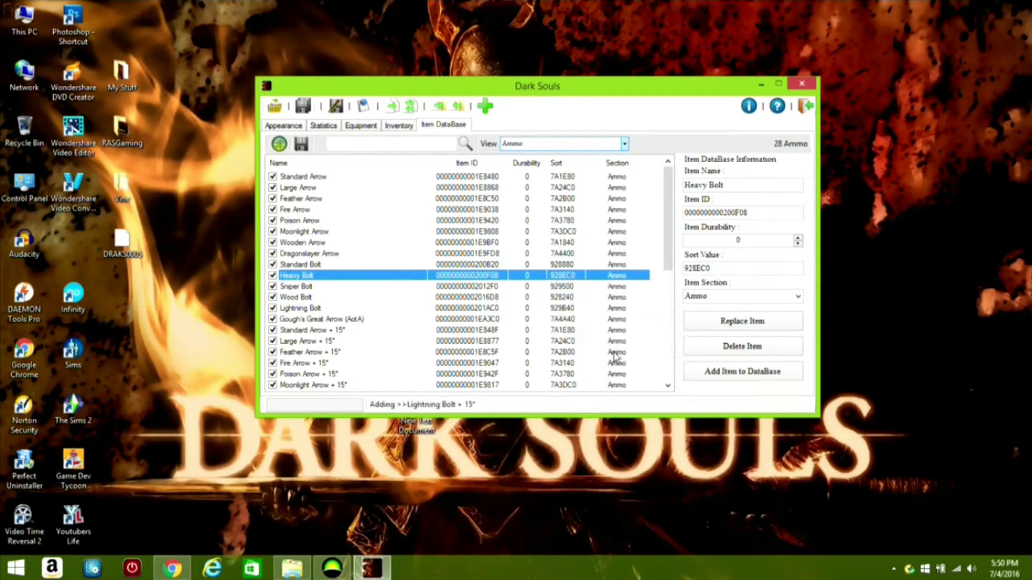
left_click(530, 323)
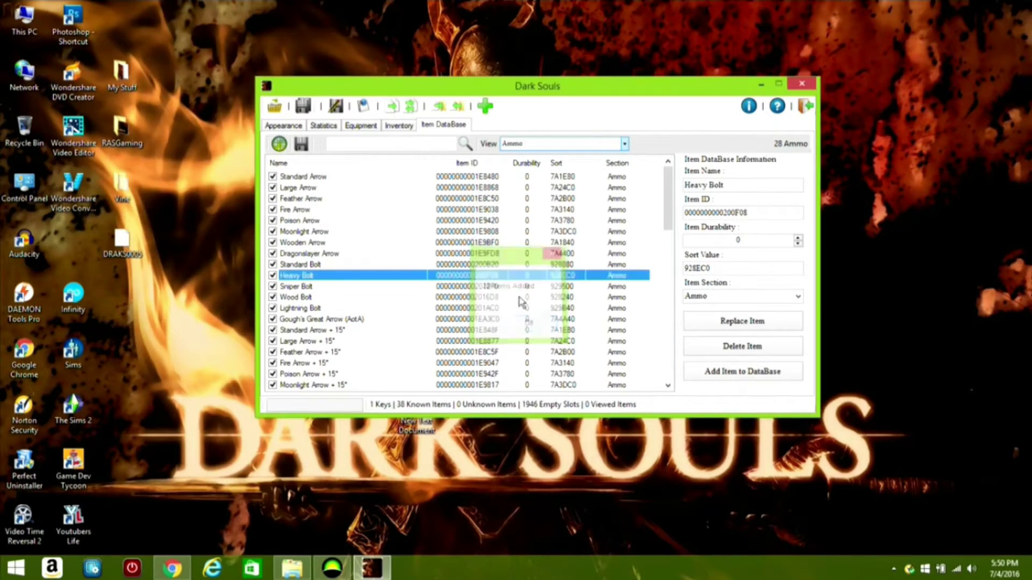
Step: Filter the inventory to Ammo and max the quantity of all listed arrows and bolts to 999
left_click(392, 127)
left_click(576, 146)
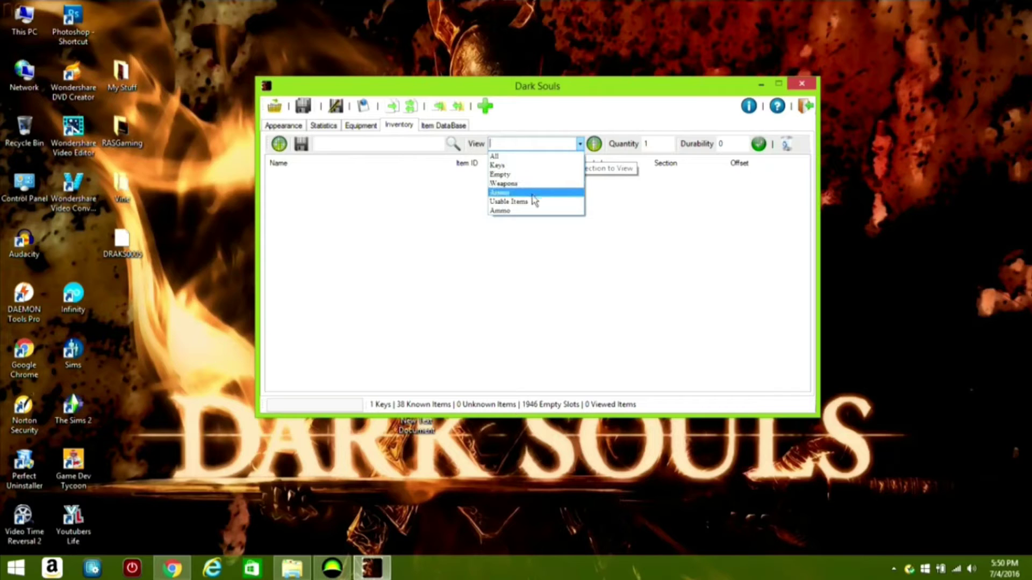
left_click(522, 209)
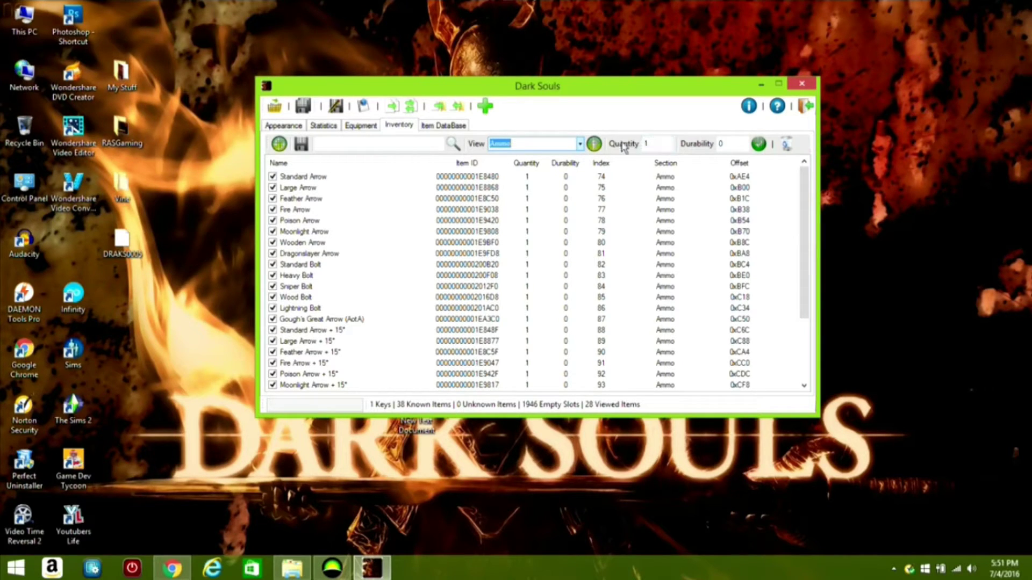
left_click(593, 144)
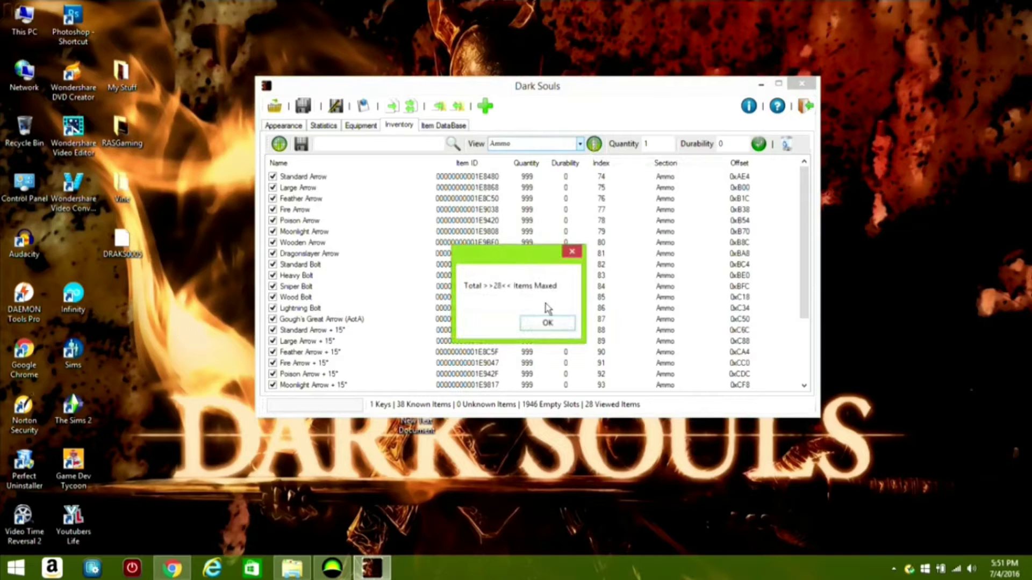
left_click(547, 323)
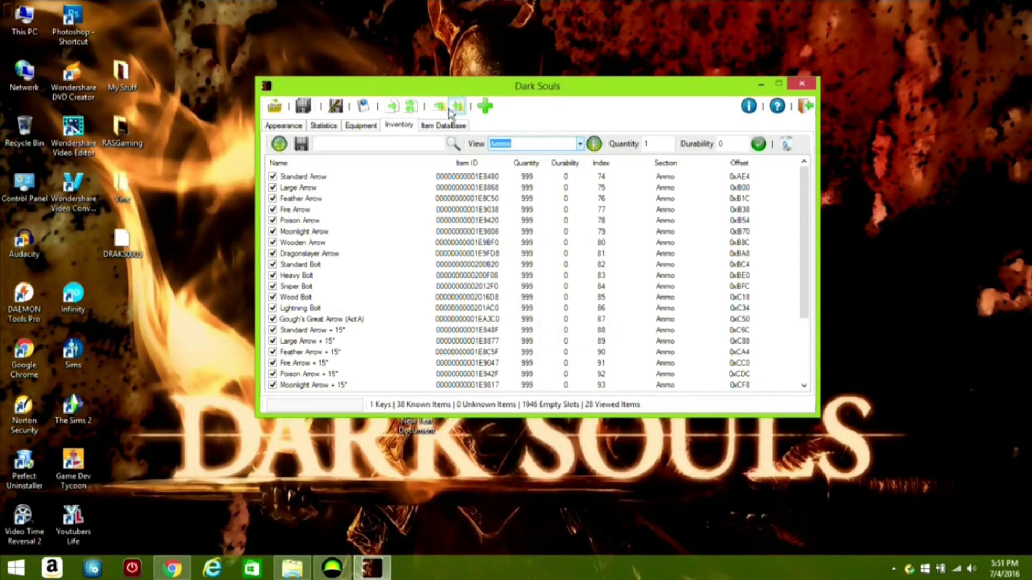
Step: Search the item database for "tracer"
left_click(440, 127)
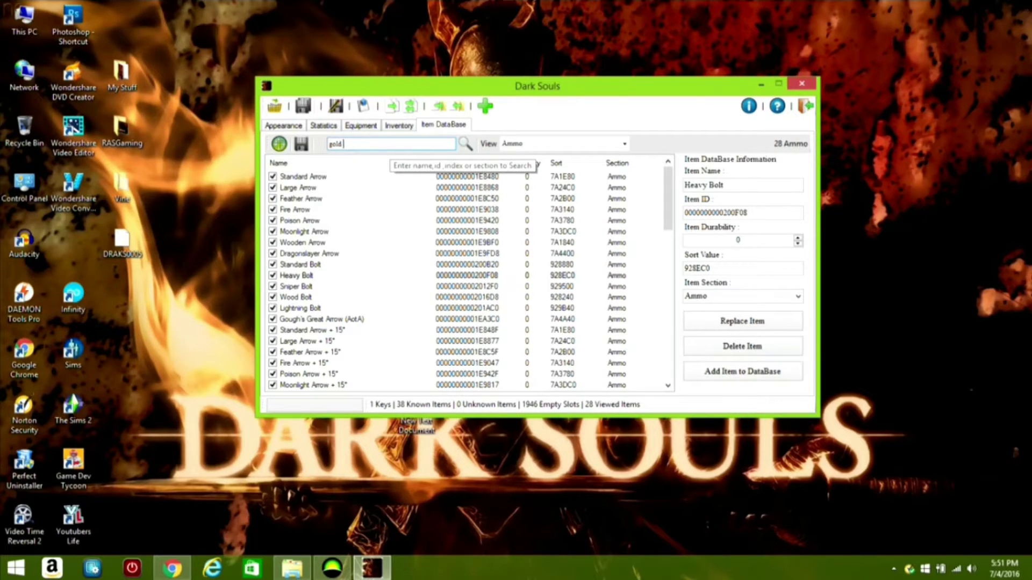
key("BackSpace")
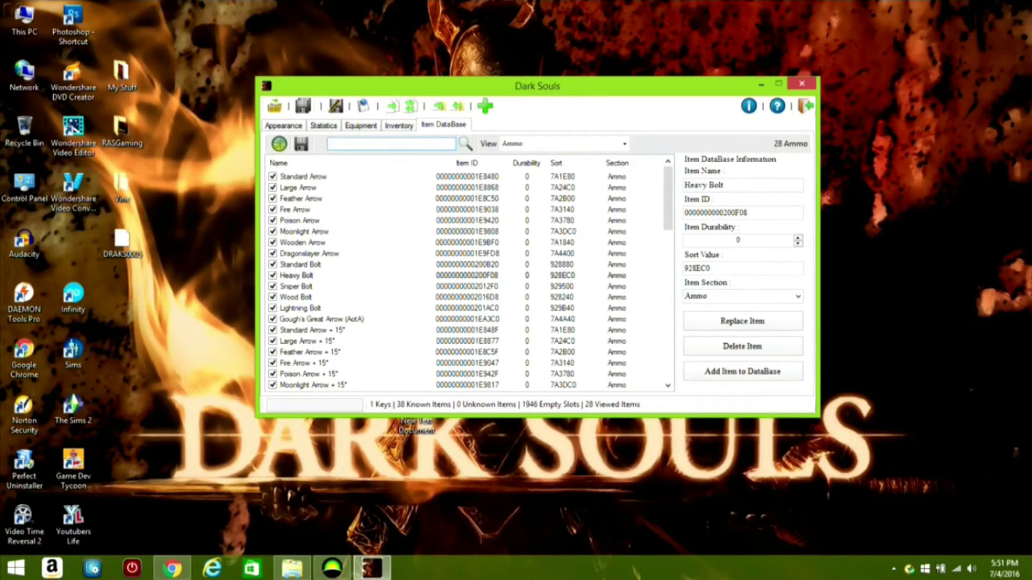
type("racer")
key("Return")
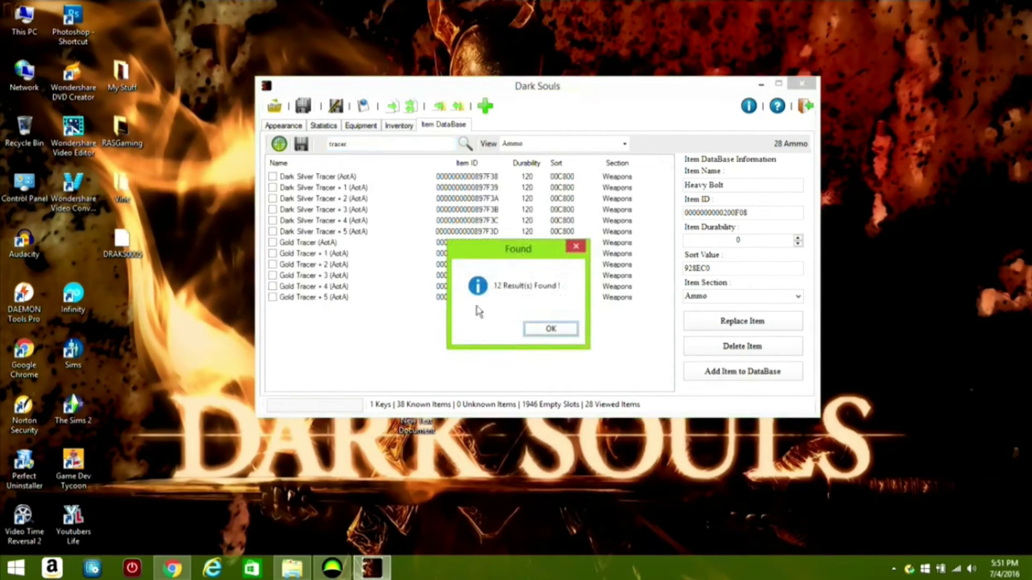
left_click(531, 329)
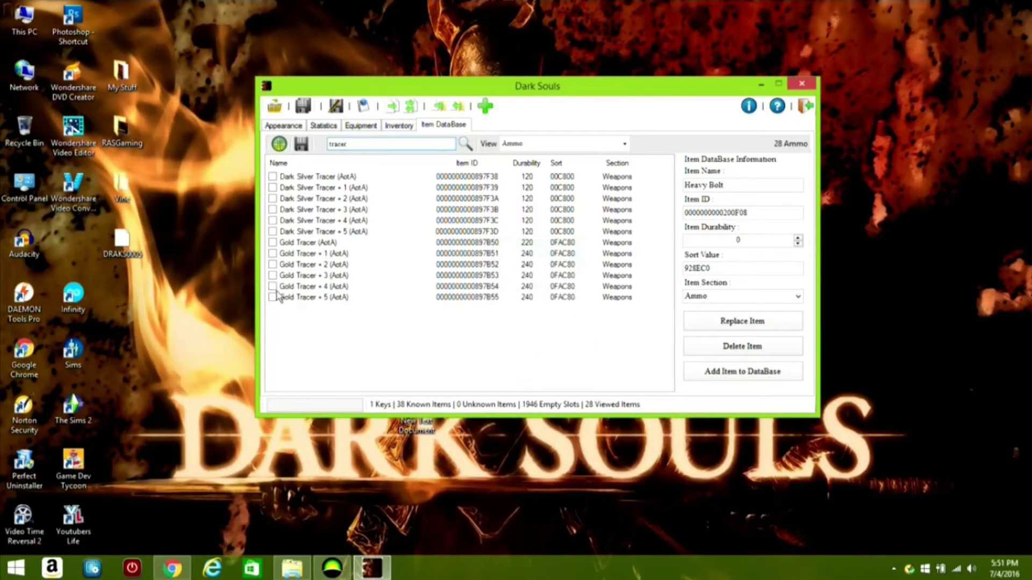
Step: Mark Dark Silver Tracer + 5 (AotA) and Gold Tracer + 5 (AotA) and add both weapons to the inventory
left_click(272, 232)
left_click(272, 297)
right_click(317, 272)
left_click(370, 340)
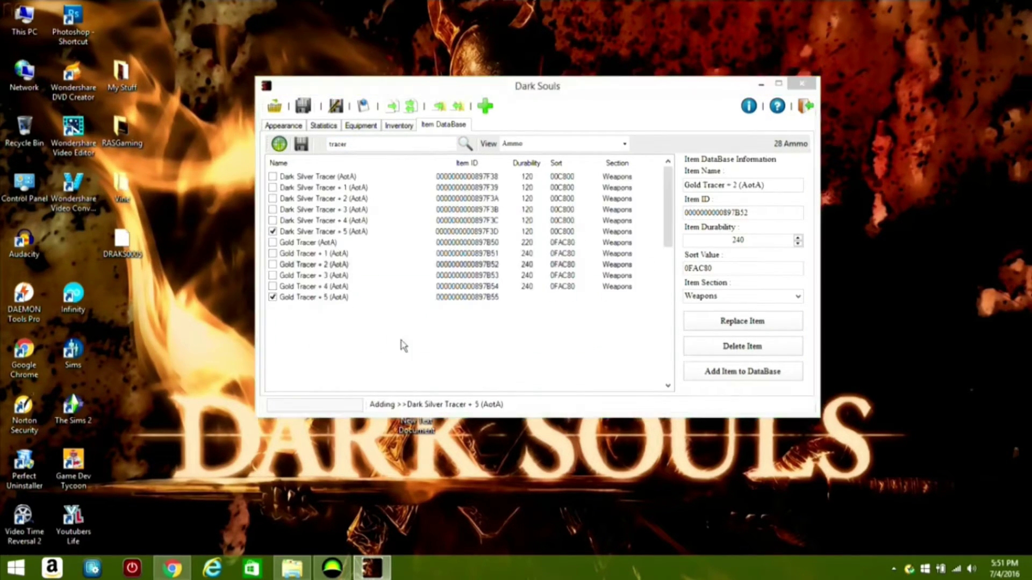
left_click(544, 329)
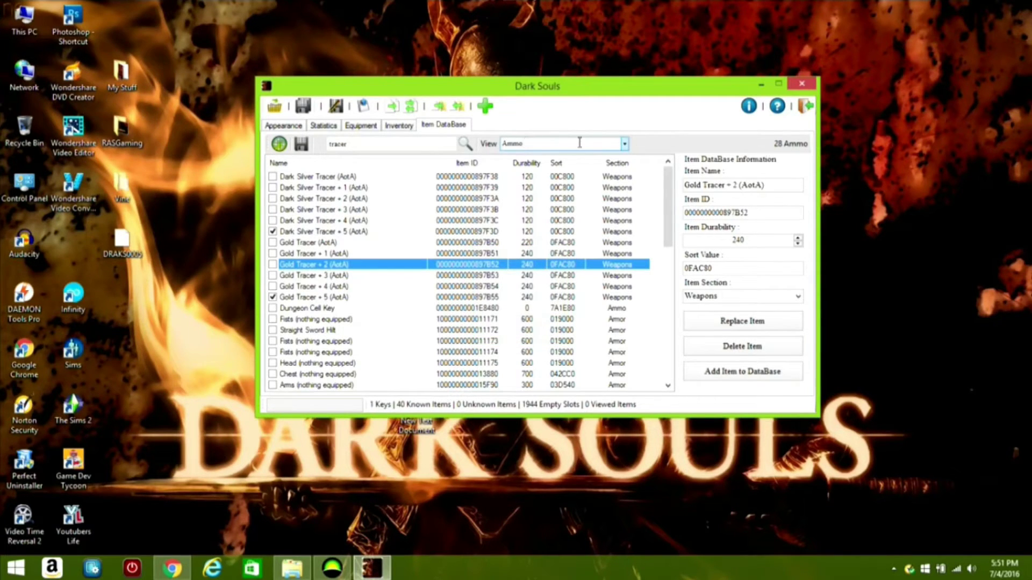
Step: Filter the item database to Upgrade Materials, select every item and add them all to the inventory
left_click(625, 144)
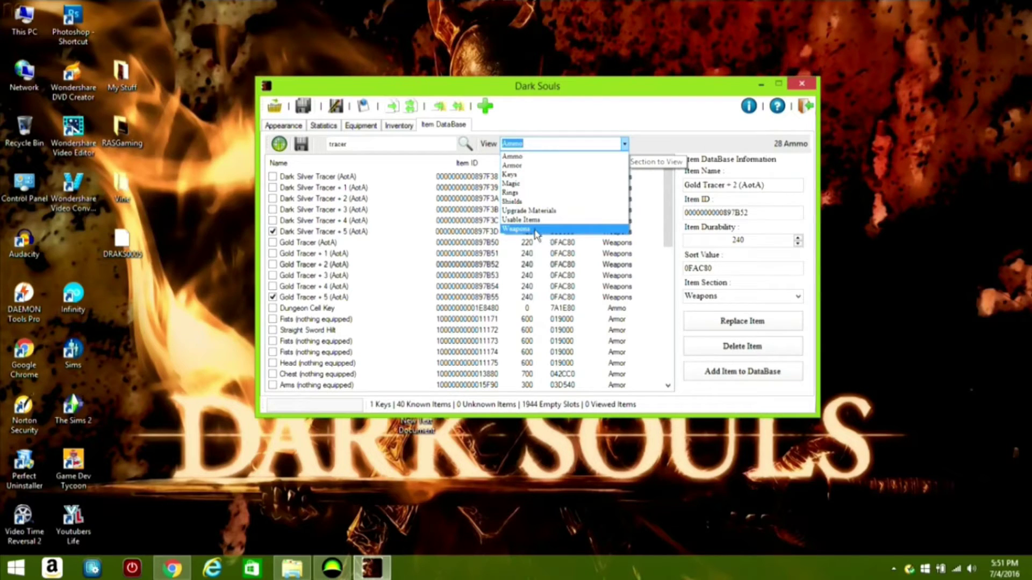
left_click(540, 211)
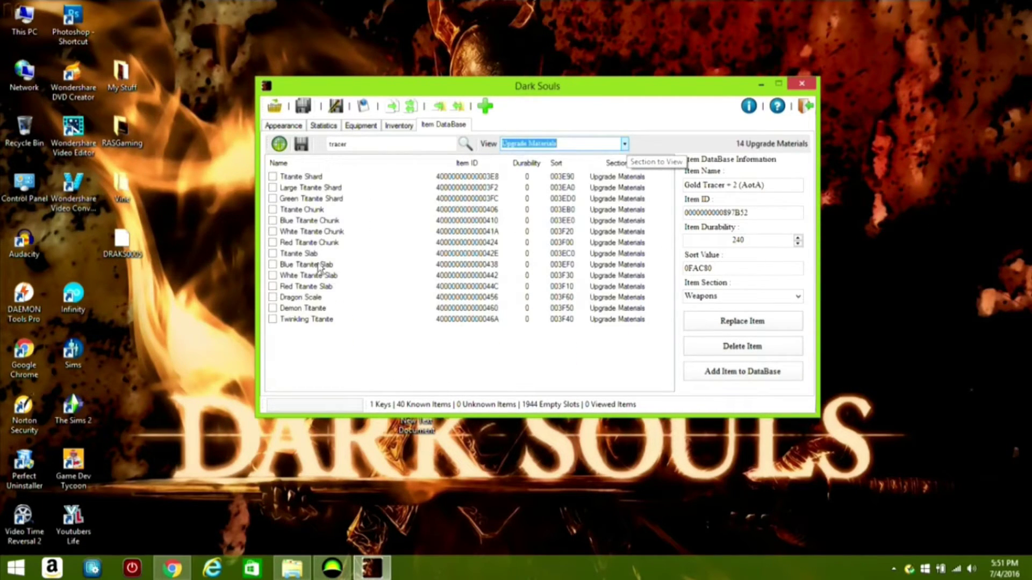
right_click(320, 244)
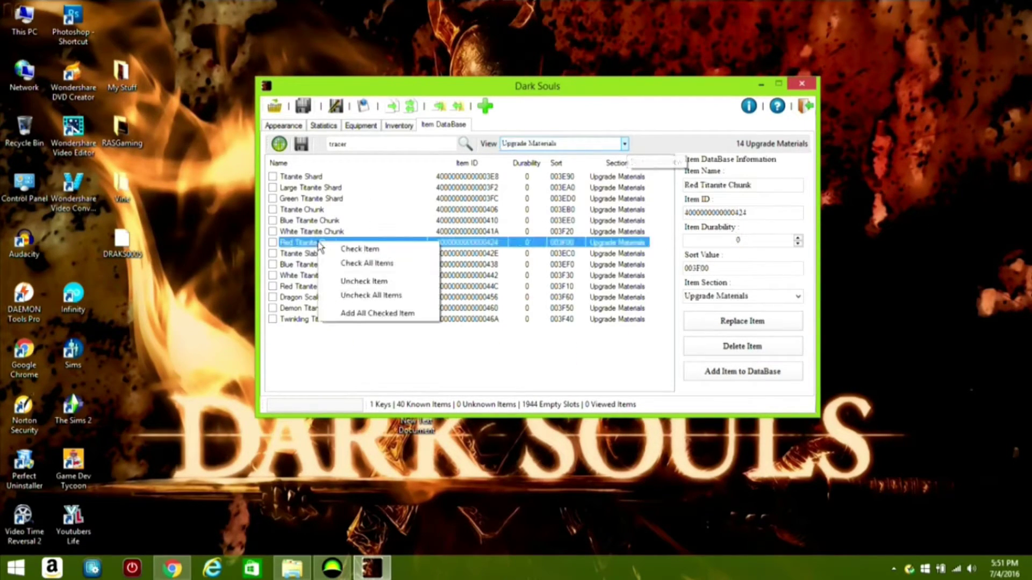
left_click(378, 268)
right_click(336, 266)
left_click(420, 341)
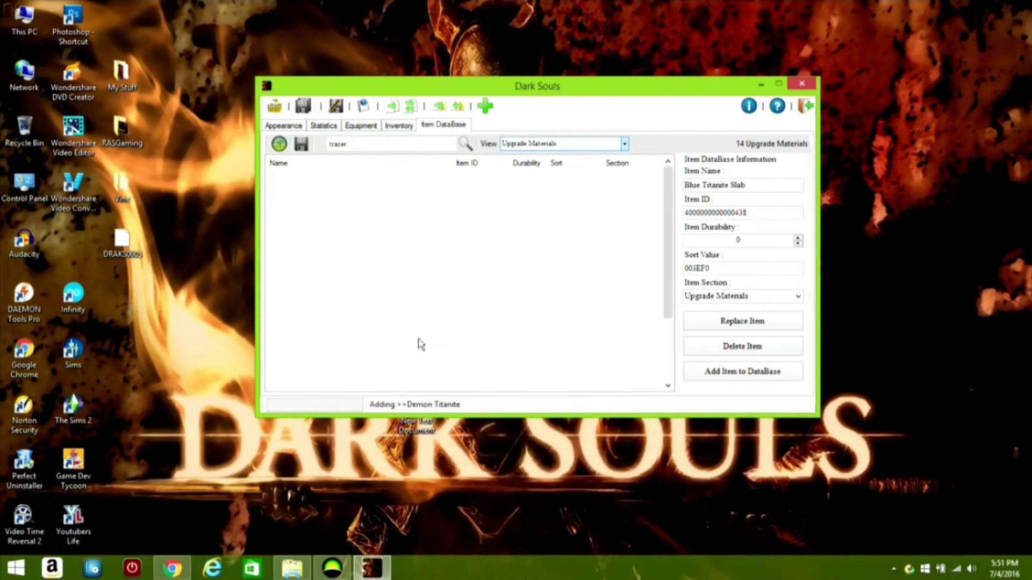
left_click(526, 324)
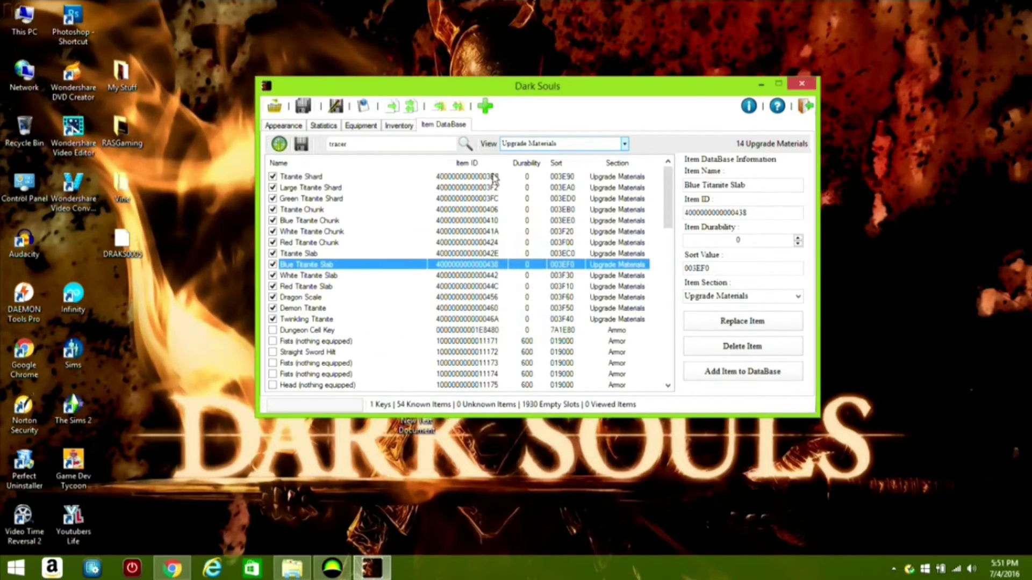
Step: Filter the inventory to Upgrade Materials and max the quantity of all listed materials to 99
left_click(412, 129)
left_click(580, 144)
left_click(534, 222)
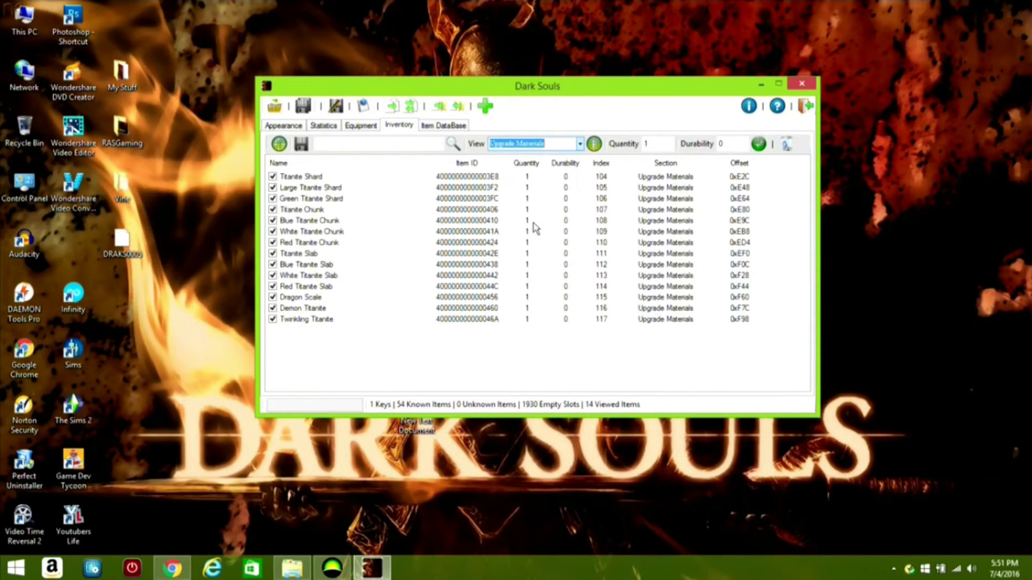
left_click(594, 144)
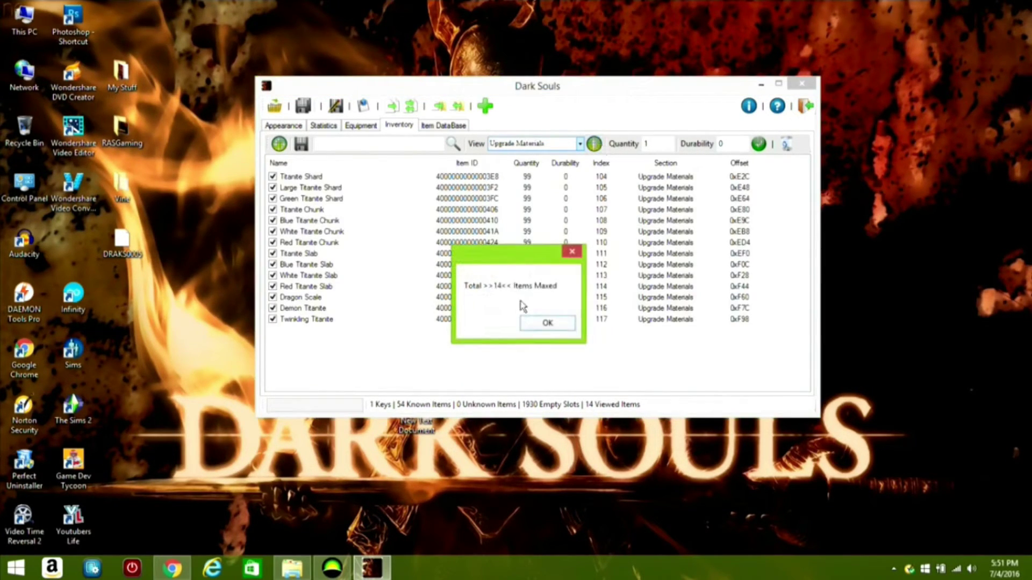
left_click(547, 322)
left_click(465, 127)
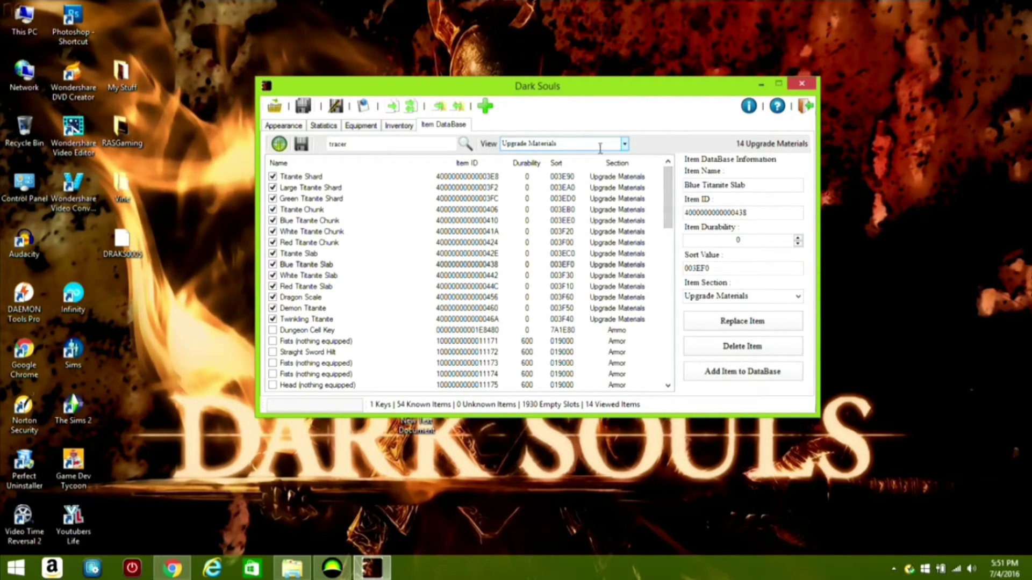
left_click(624, 144)
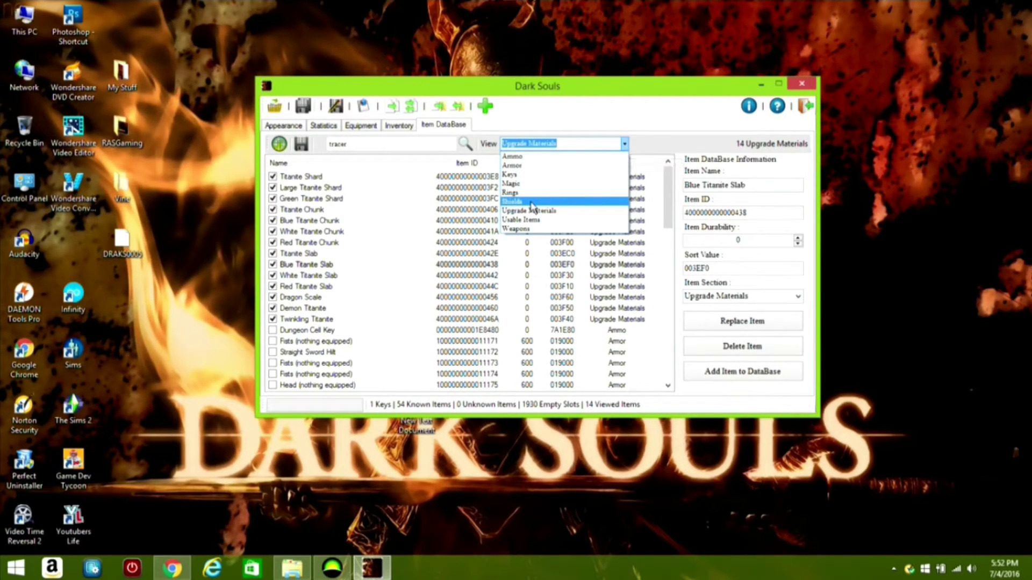
left_click(545, 128)
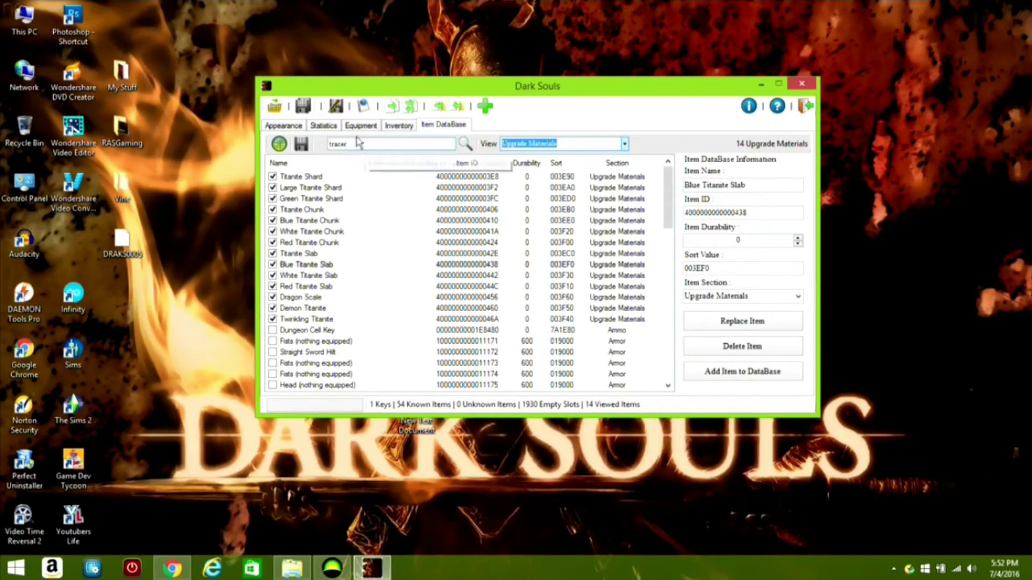
Step: Save the modified inventory, save all changes to the Dark Souls save file, and close the editor
left_click(399, 126)
left_click(301, 144)
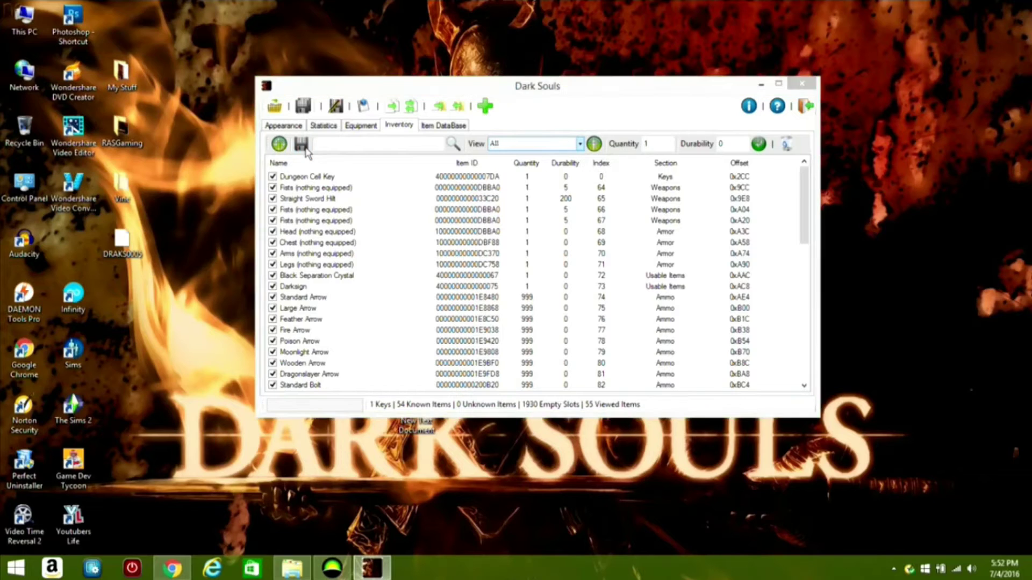
left_click(623, 333)
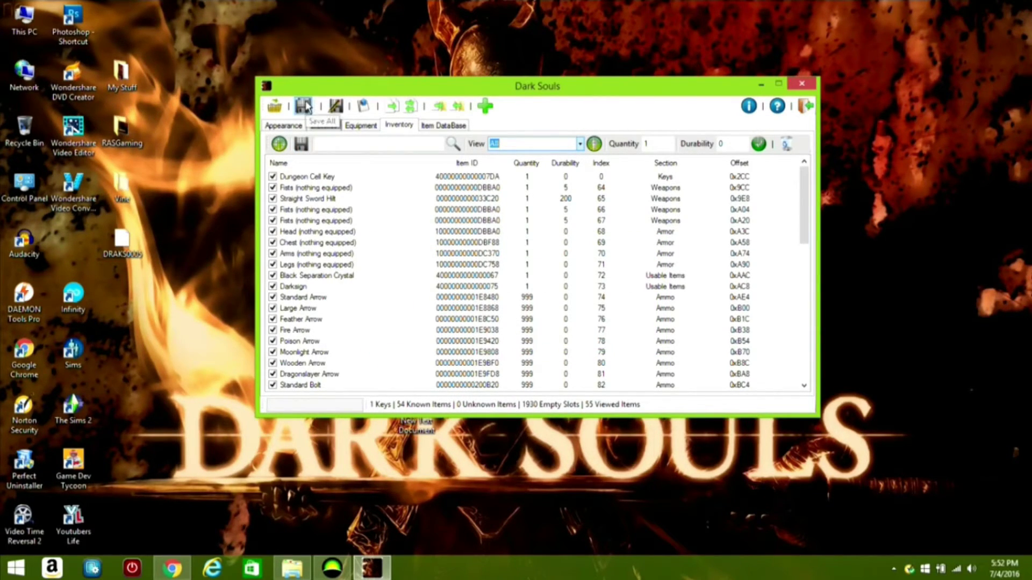
left_click(304, 106)
left_click(590, 332)
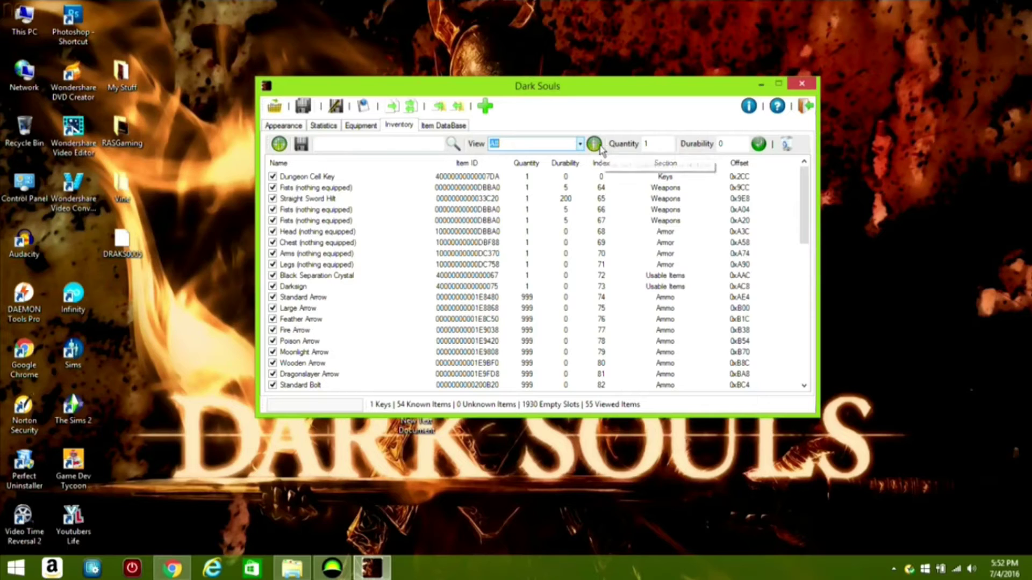
left_click(802, 84)
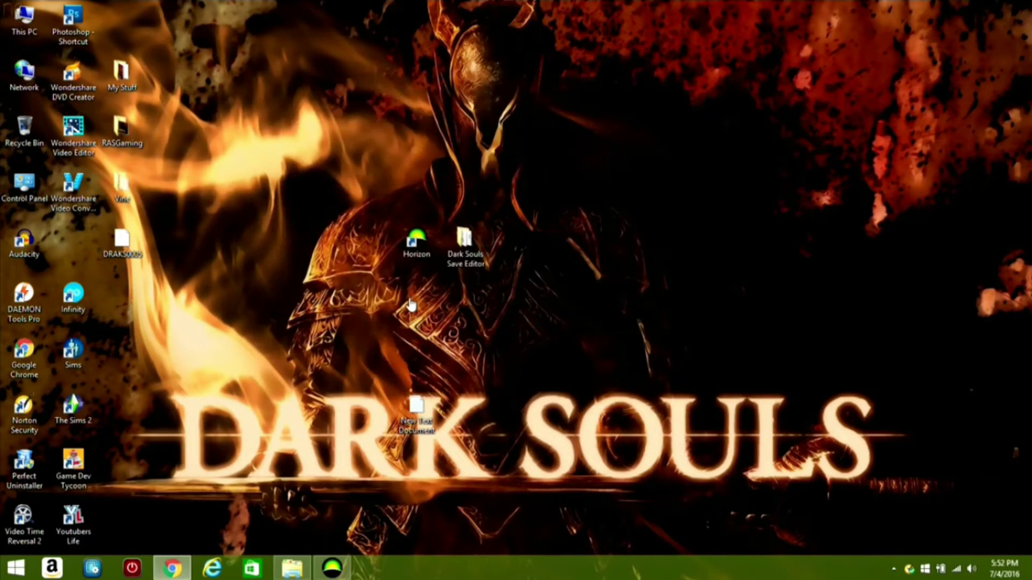
Step: Switch to Horizon and transfer the desktop file DRAKS0005 to the USB storage device, overwriting the existing Dark Souls save
left_click(332, 568)
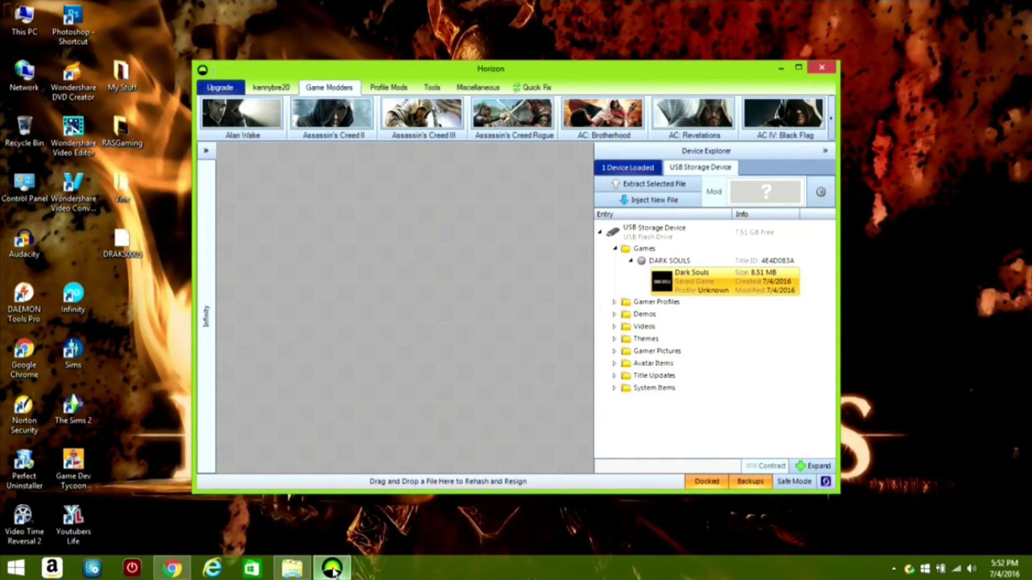
left_click(120, 263)
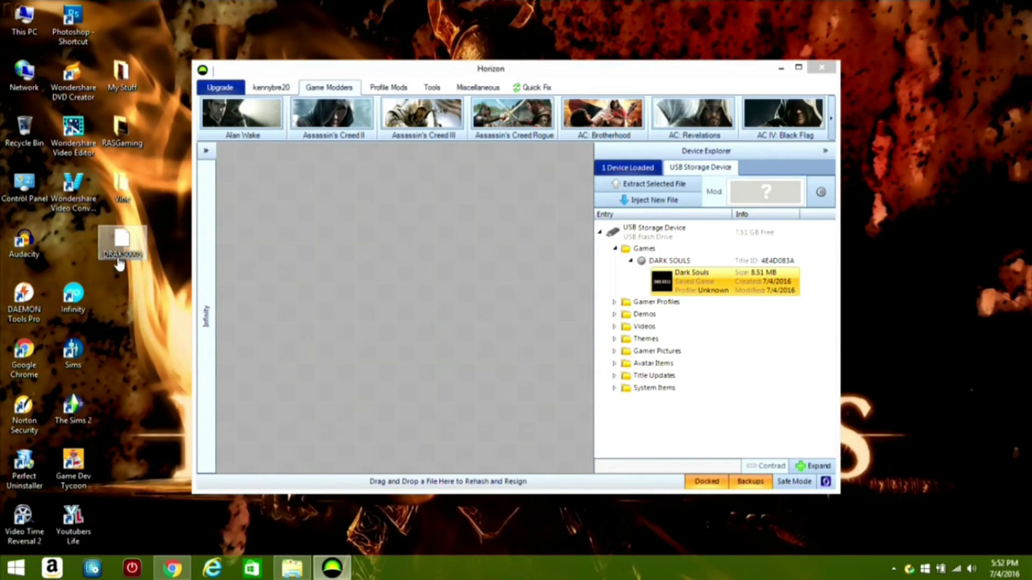
left_click_drag(119, 262, 691, 287)
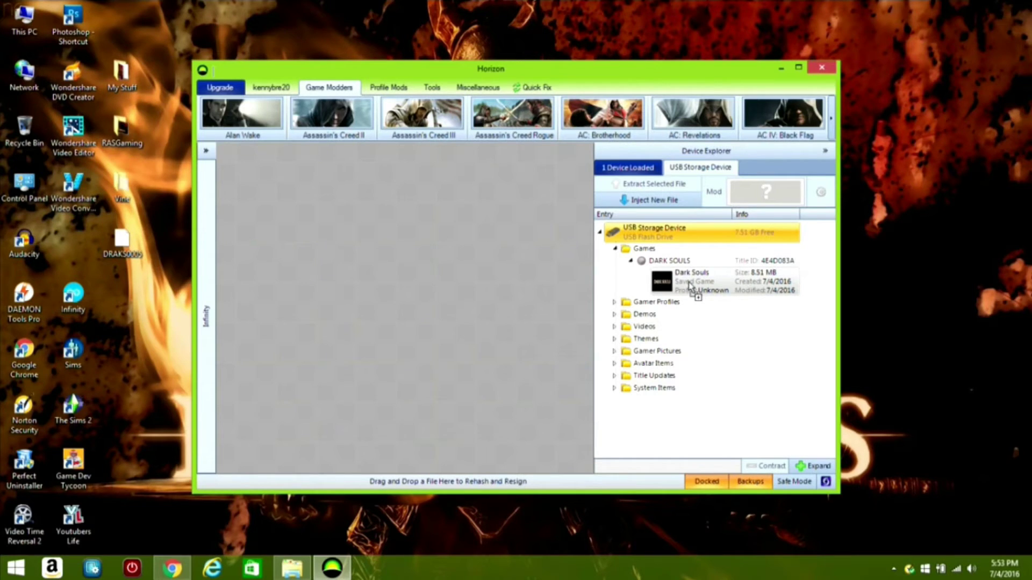
left_click_drag(691, 288, 690, 287)
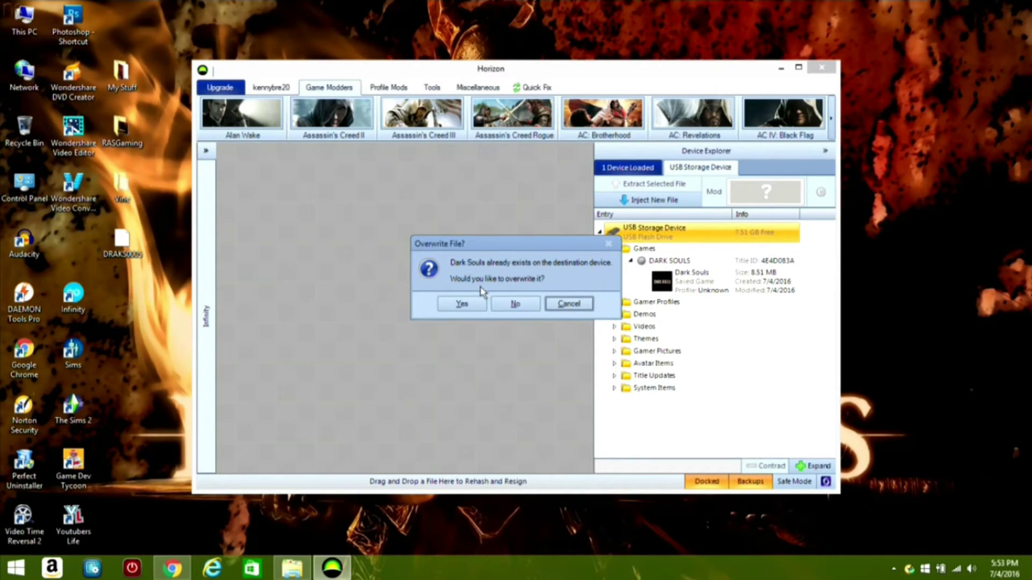
left_click(473, 303)
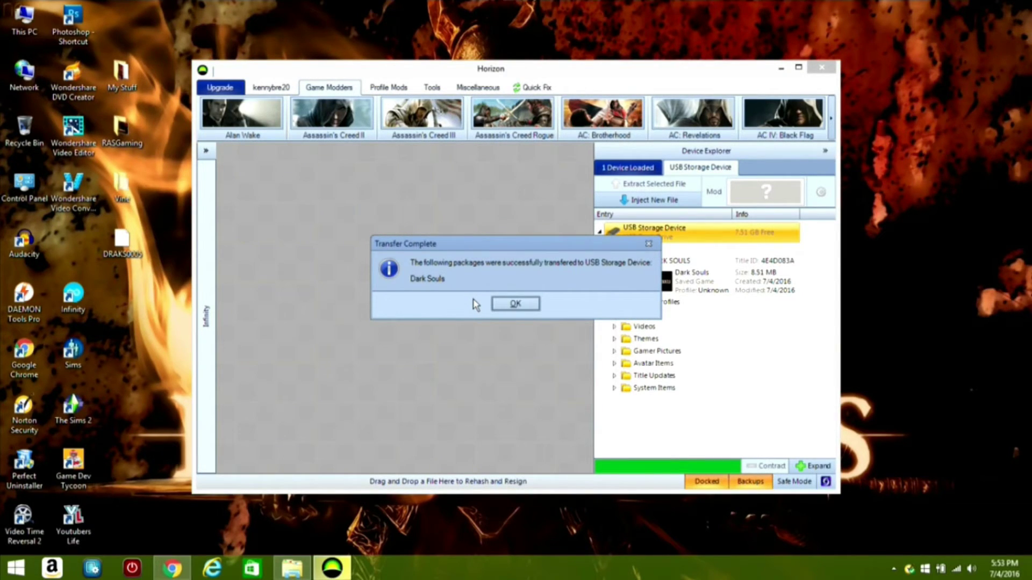
left_click(516, 303)
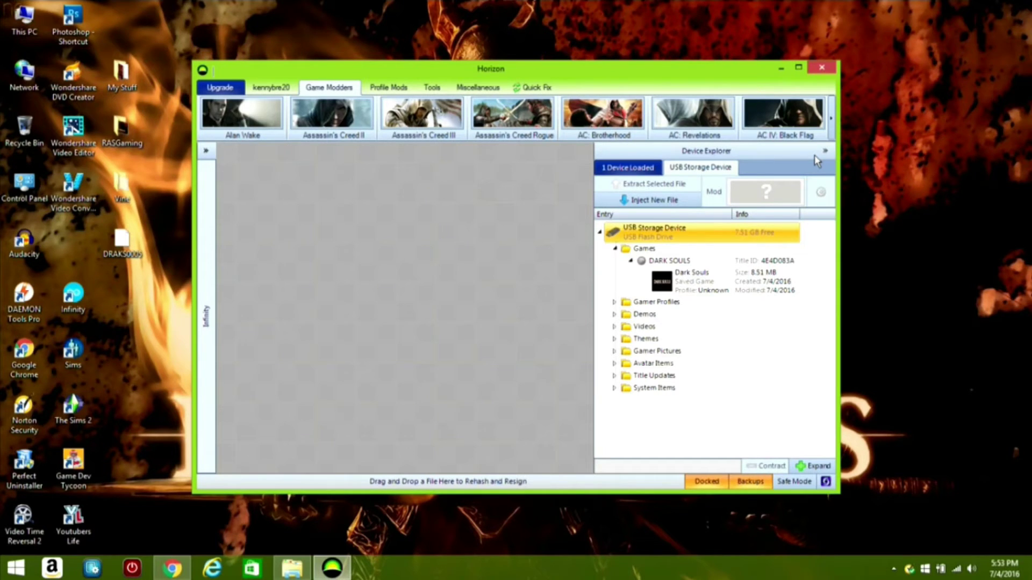
Step: Close Horizon, switch to the Xbox 360 dashboard and open the games stored on the USB Storage Device in the system's storage settings
left_click(820, 66)
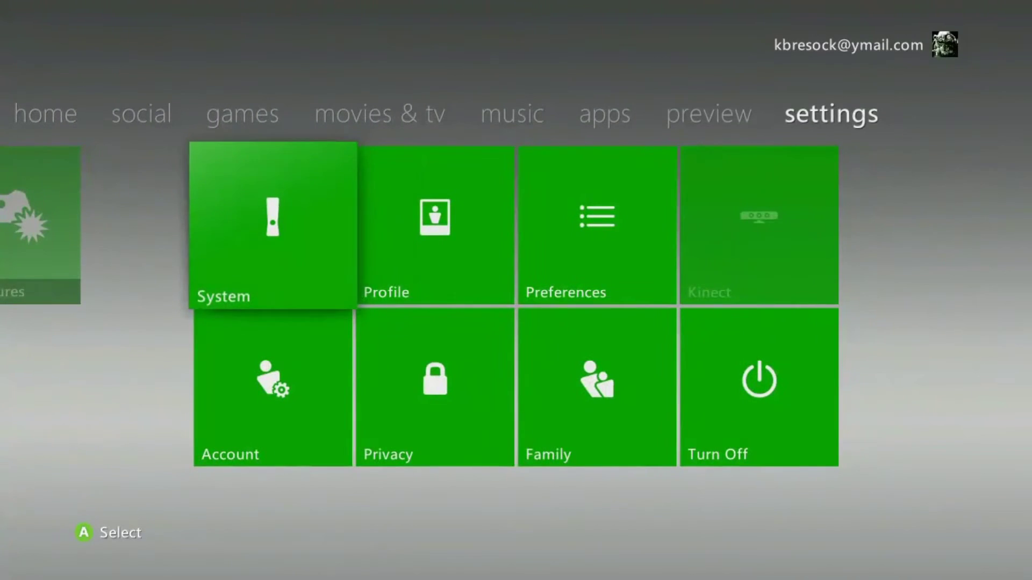
key("Down")
key("Down")
key("Return")
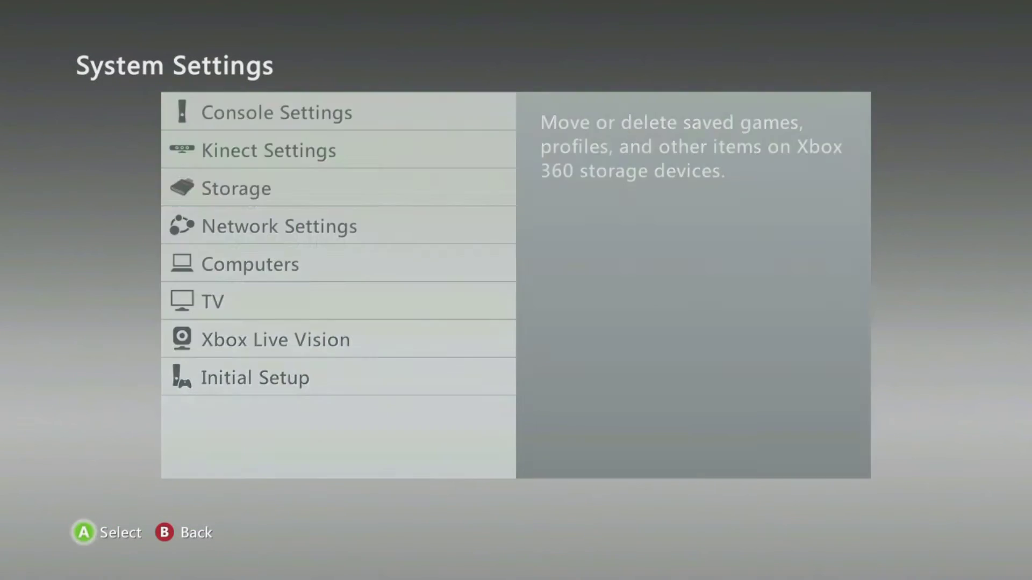
key("Down")
key("Down")
key("Down")
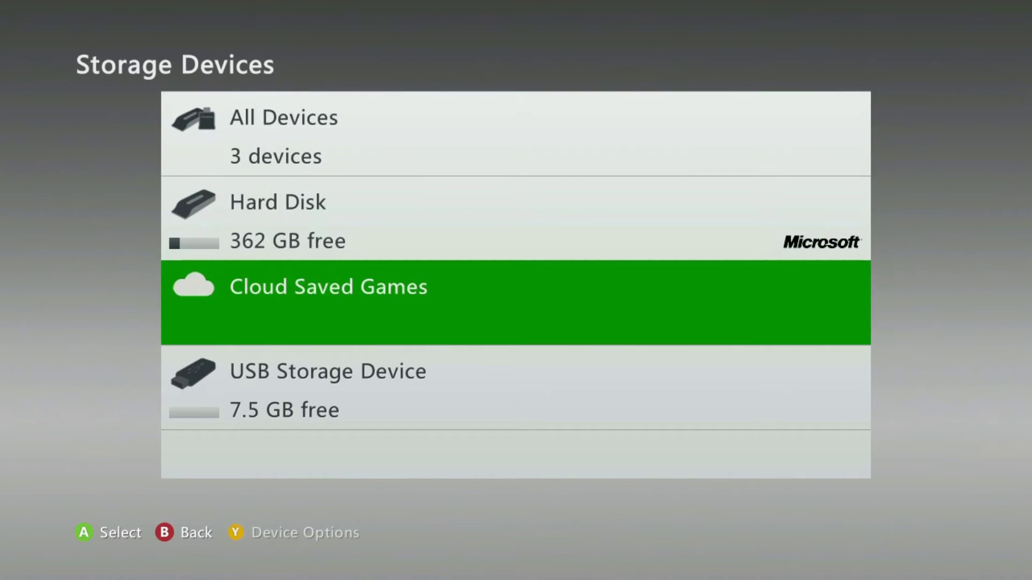
key("Return")
key("Return")
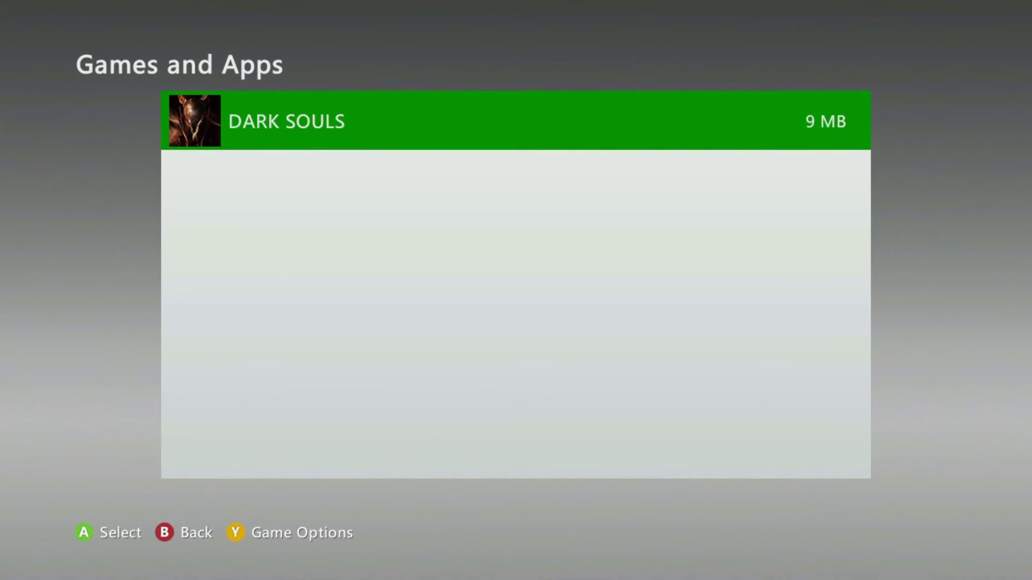
Step: Move all DARK SOULS items from the USB Storage Device to the Hard Disk and return to the dashboard settings
key("Return")
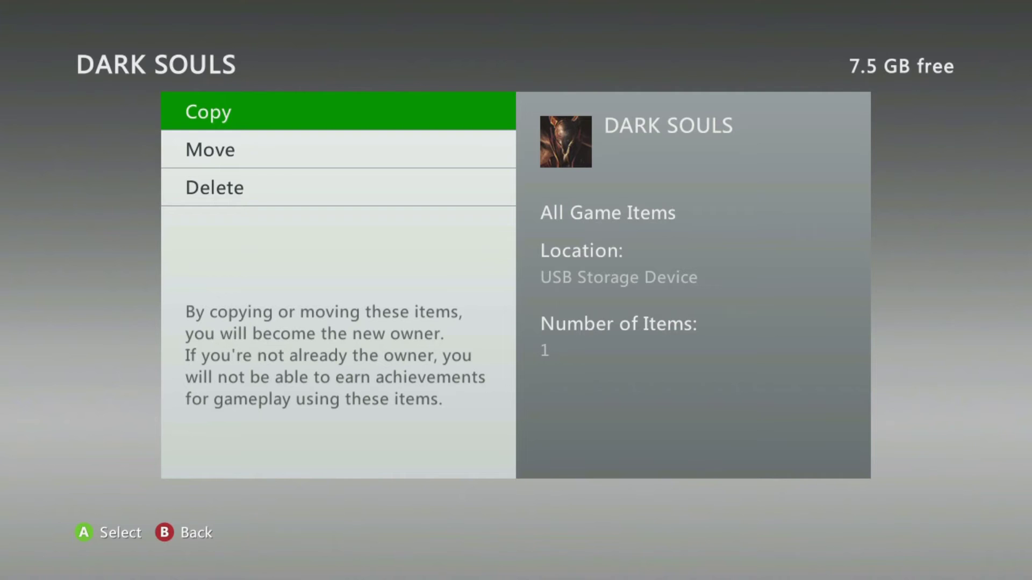
key("Down")
key("Return")
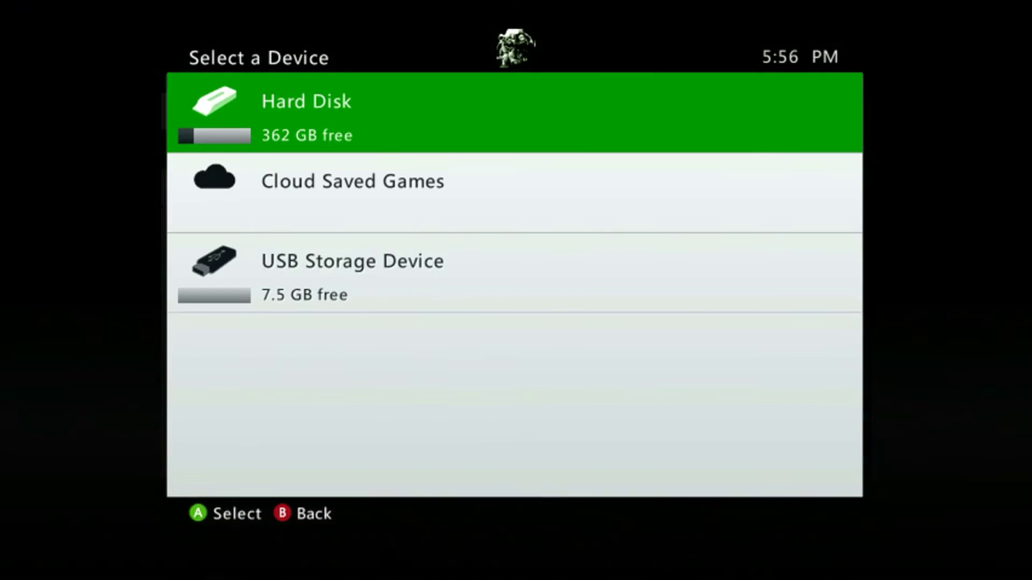
key("Return")
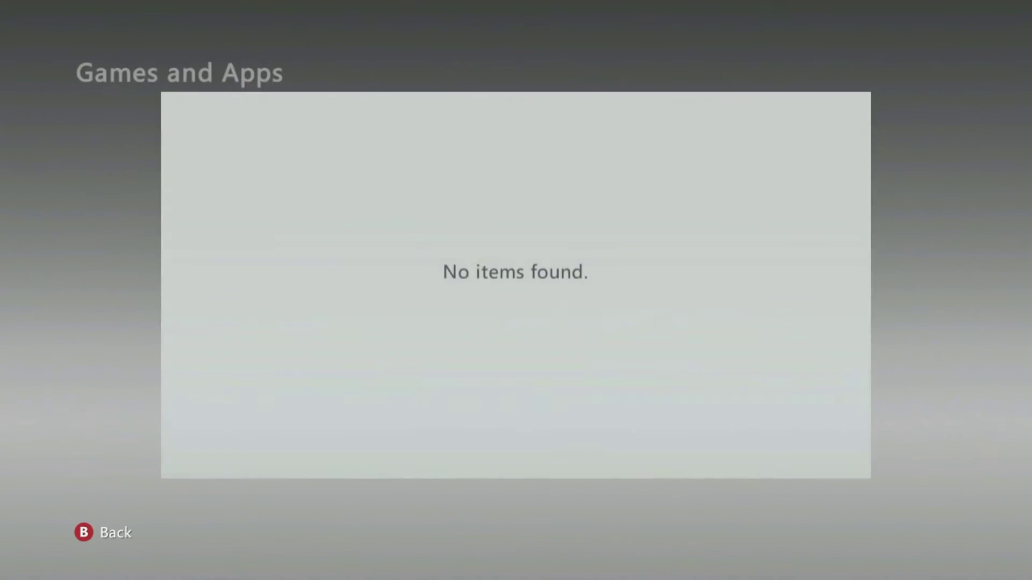
key("Escape")
key("Escape")
key("Escape")
key("Escape")
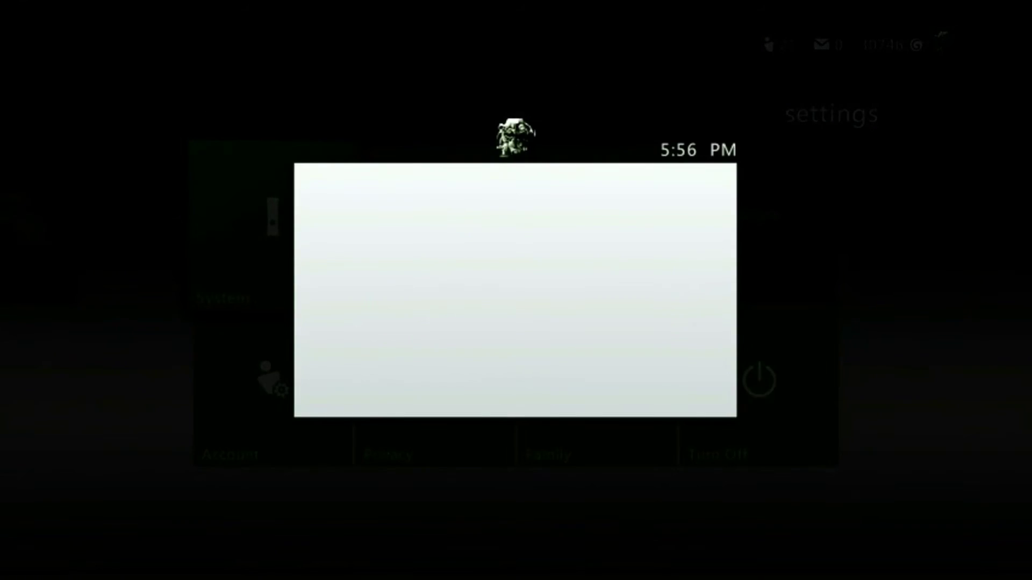
Step: Launch DARK SOULS from the Xbox Guide's recent games and choose the Hard Disk as its storage device
key("Left")
key("Down")
key("Down")
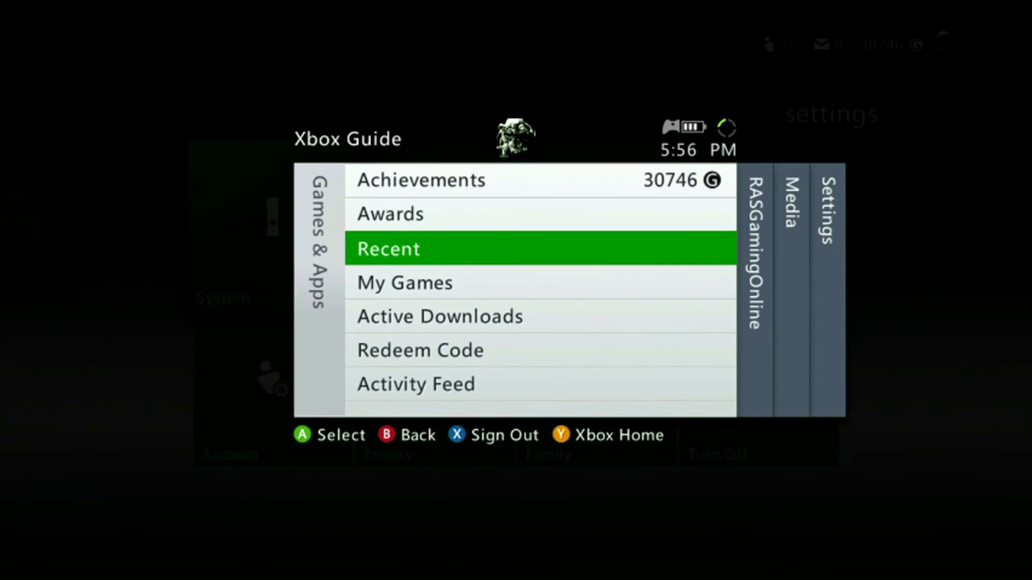
key("Return")
key("Down")
key("Up")
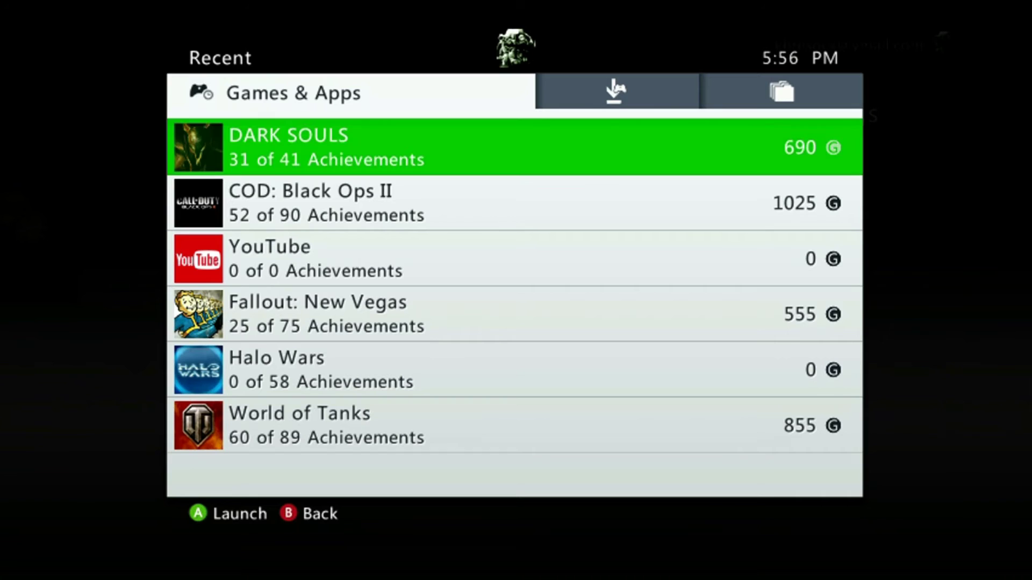
key("Return")
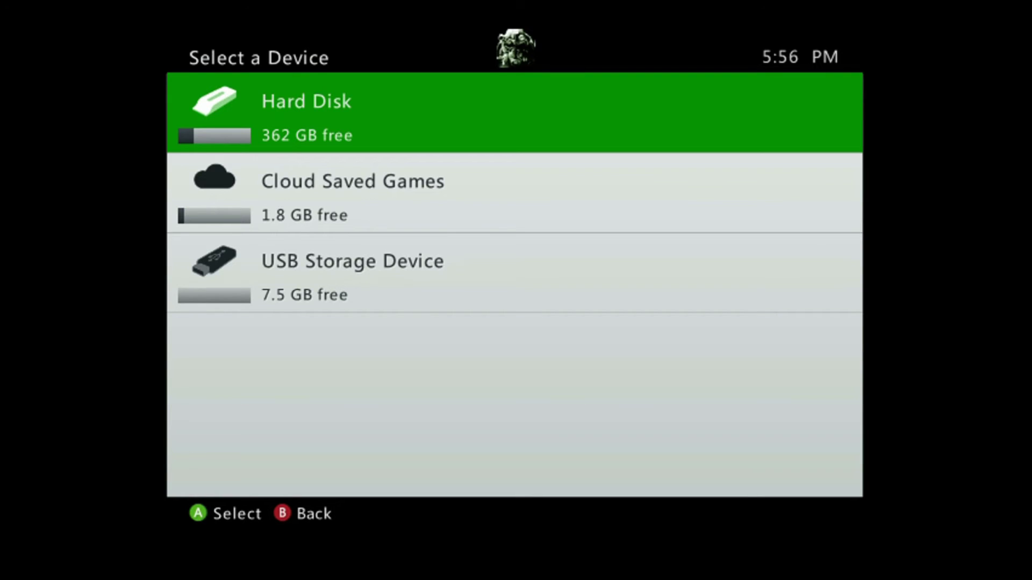
key("Return")
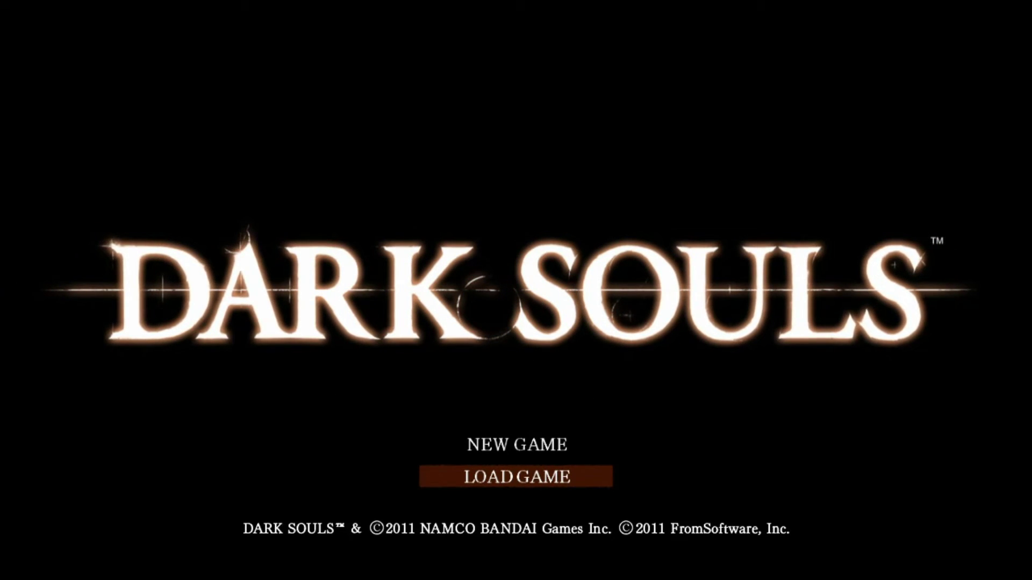
Step: Load the DERP save from the data list and move the character around the cell doorway
key("Return")
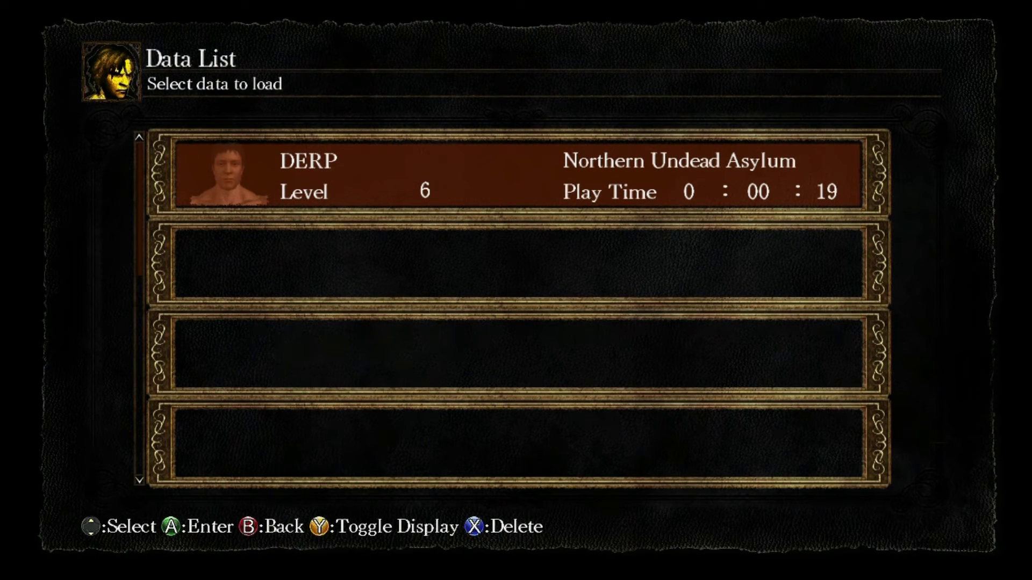
key("Return")
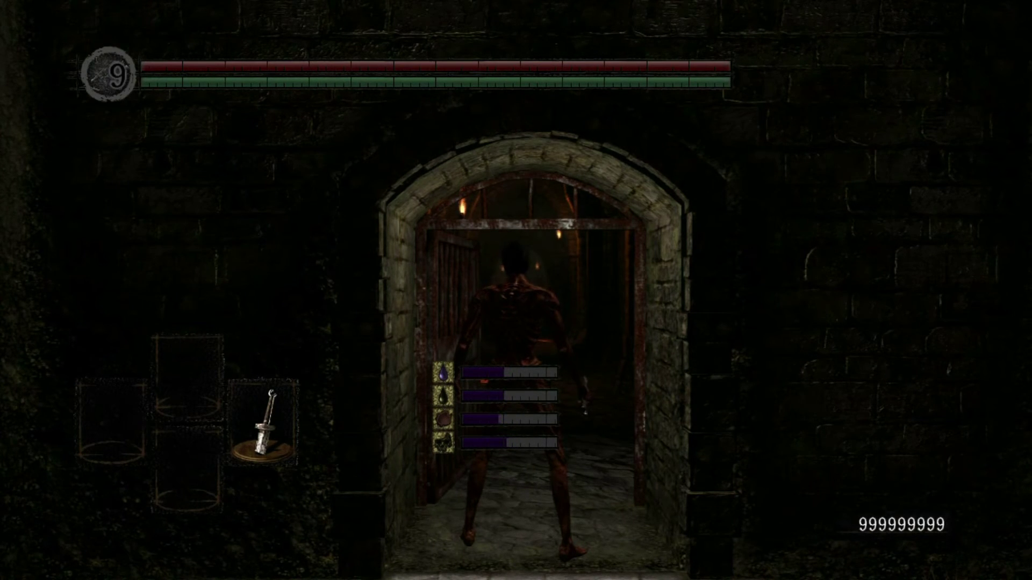
key("w")
key("a")
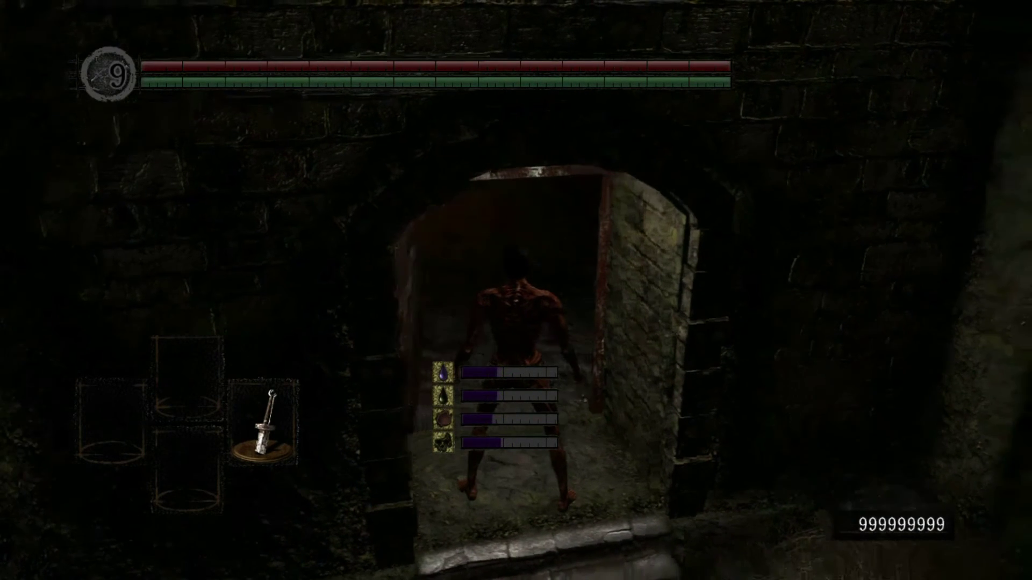
key("s")
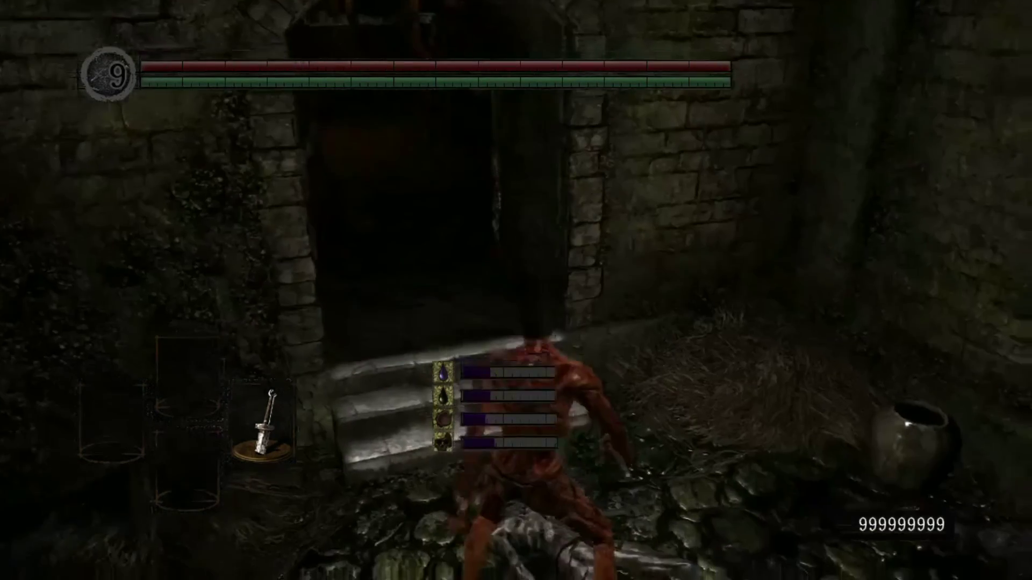
Step: Open the character's inventory and look through the item categories up to the weapons
key("Escape")
key("Return")
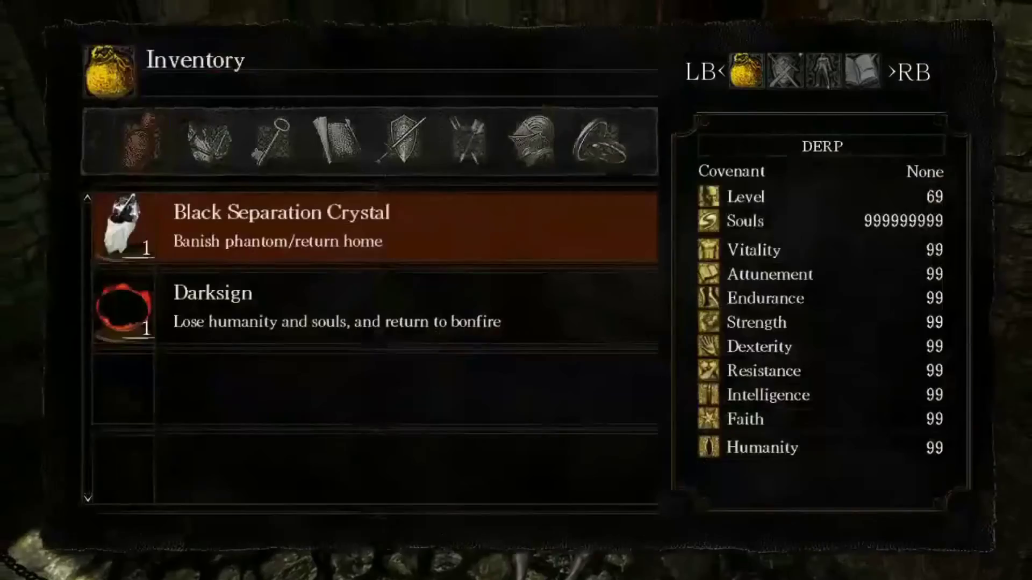
key("Right")
key("Down")
key("Down")
key("Down")
key("Down")
key("Right")
key("Right")
key("Right")
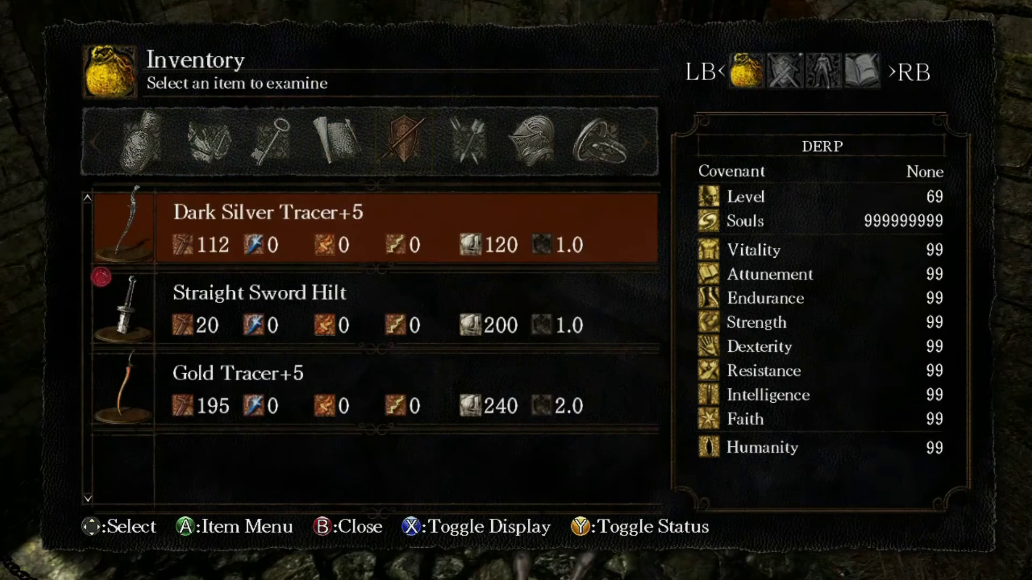
Step: Examine the weapons, ammunition and neighbouring inventory categories to check the added items
key("Down")
key("Down")
key("Right")
key("Right")
key("Right")
key("Left")
key("Left")
key("Down")
key("Down")
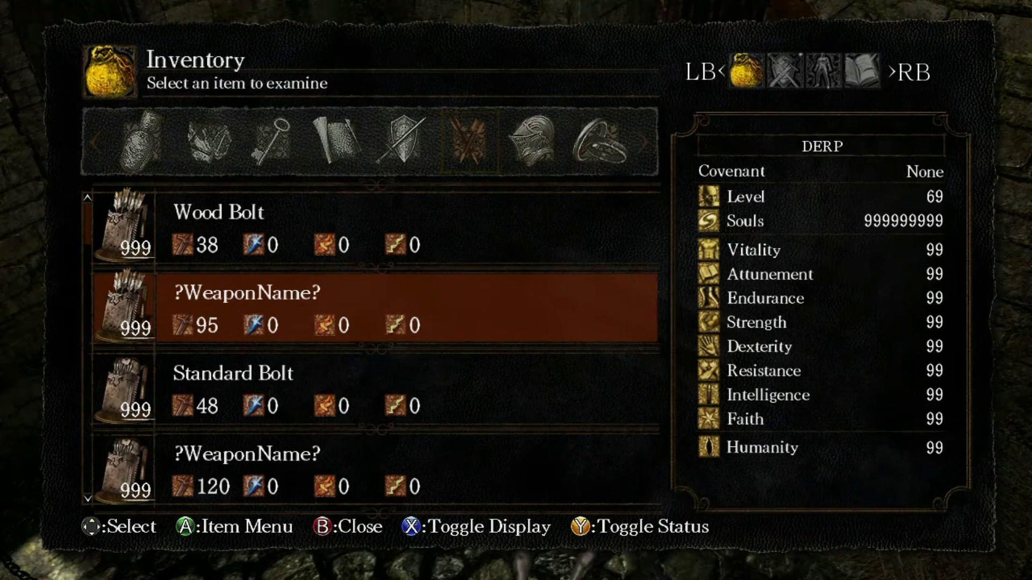
key("Right")
key("Left")
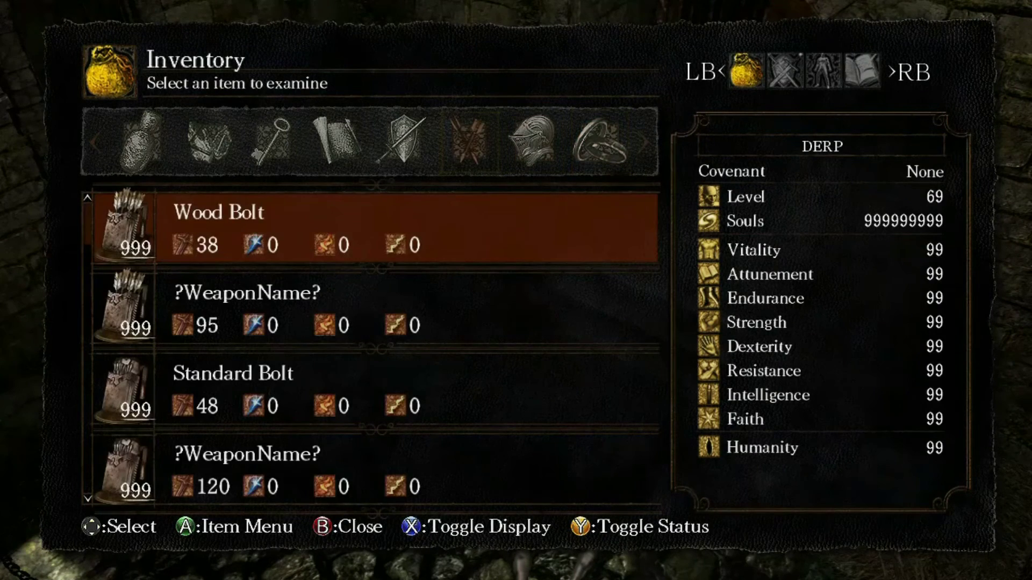
Step: Equip the Gold Tracer+5 in the first right-hand weapon slot and return to the game
key("Page_Down")
key("Down")
key("Down")
key("Return")
key("Escape")
key("Up")
key("Up")
key("Return")
key("Down")
key("Return")
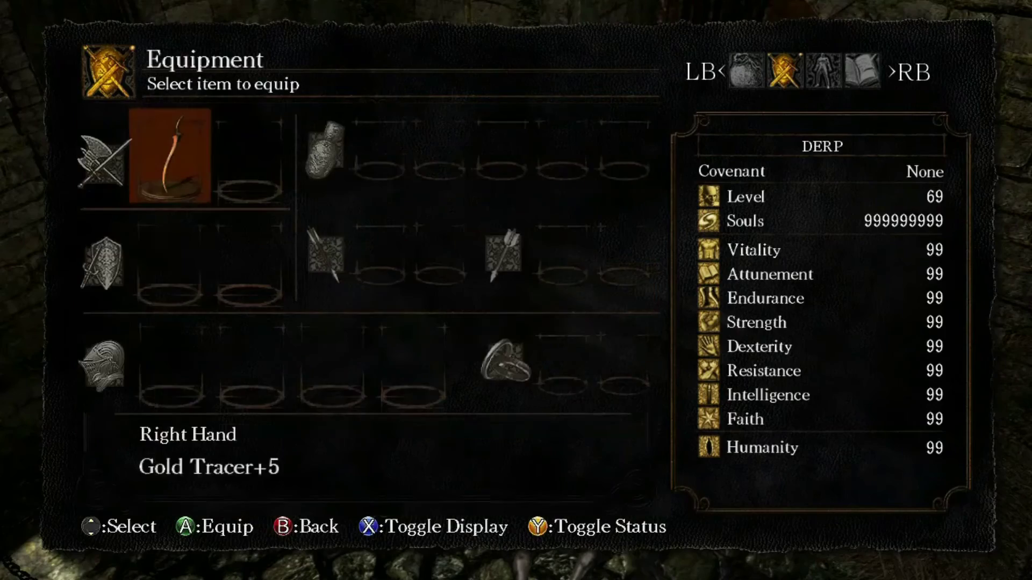
key("Escape")
key("Escape")
Step: Run through the cell doorway and try out repeated Gold Tracer+5 attacks in the corridor
key("w")
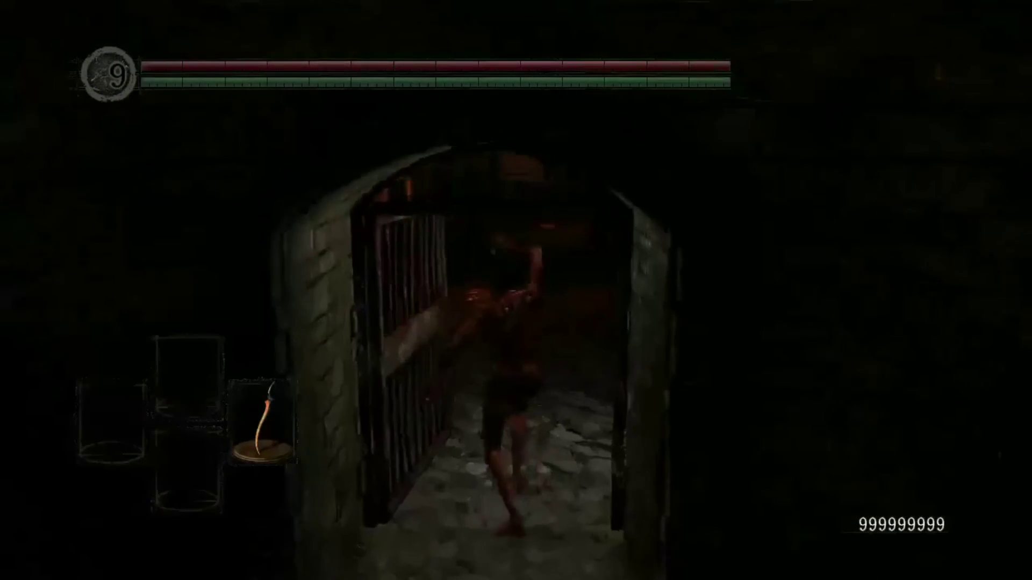
key("w")
key("h")
key("h")
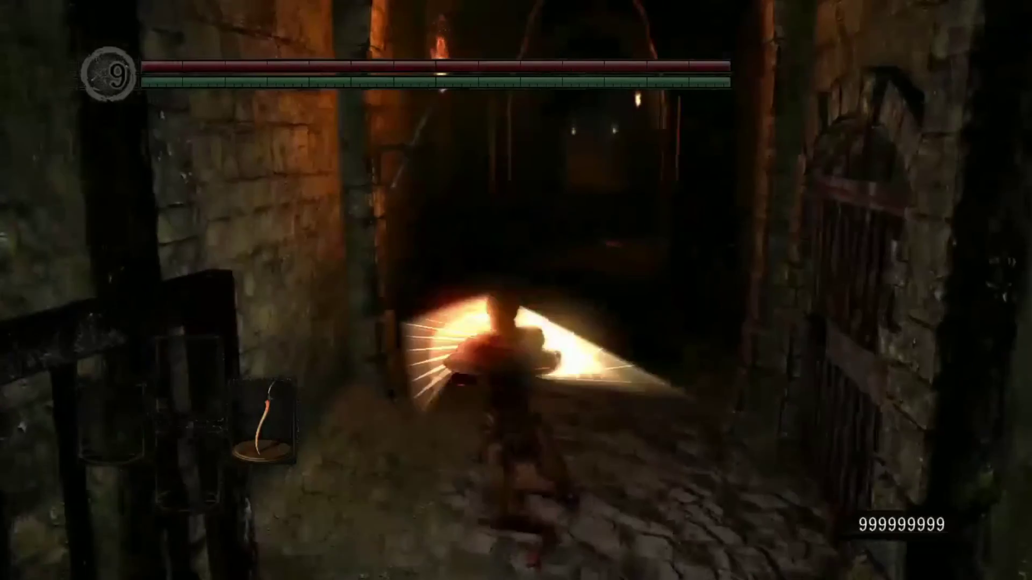
key("h")
key("h")
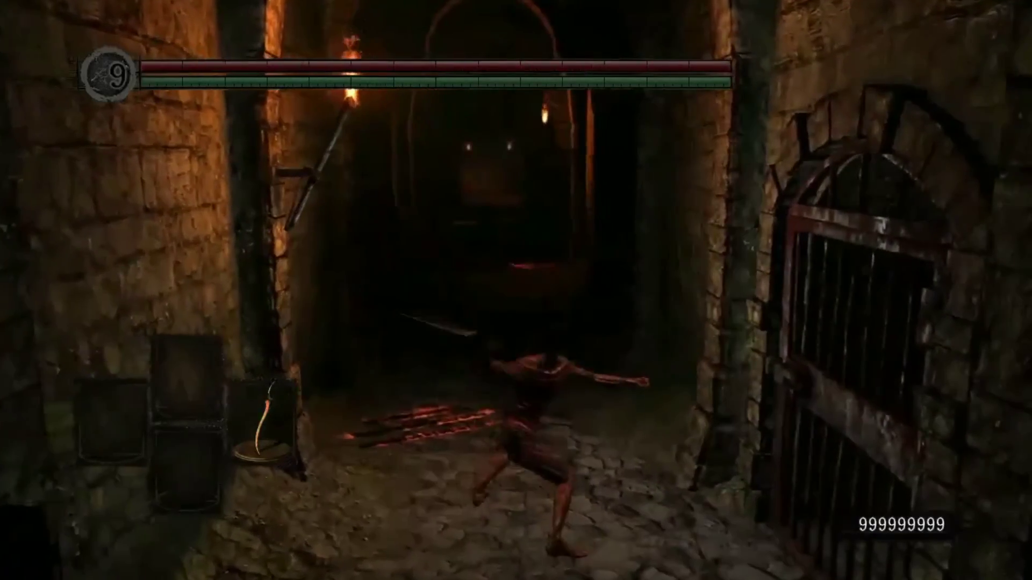
key("h")
key("h")
key("w")
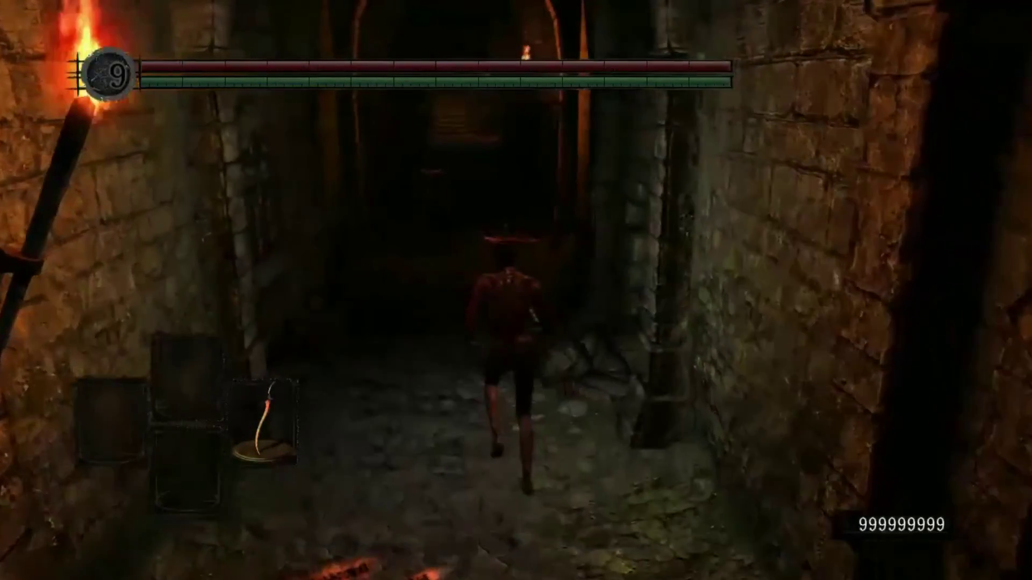
Step: Run along the corridor towards the stairs and attack the hollows on the way with the Gold Tracer+5
key("w")
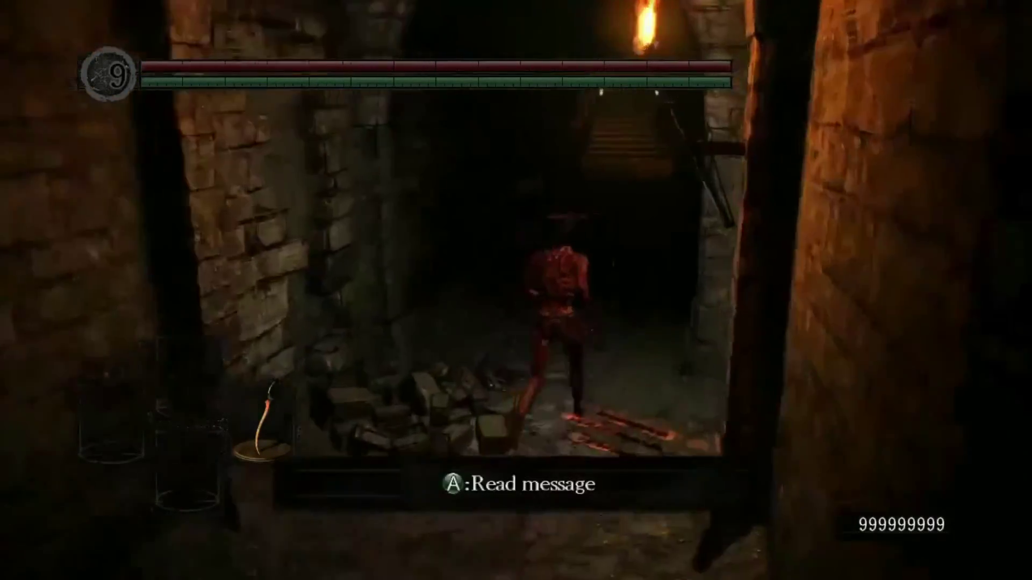
key("w")
key("h")
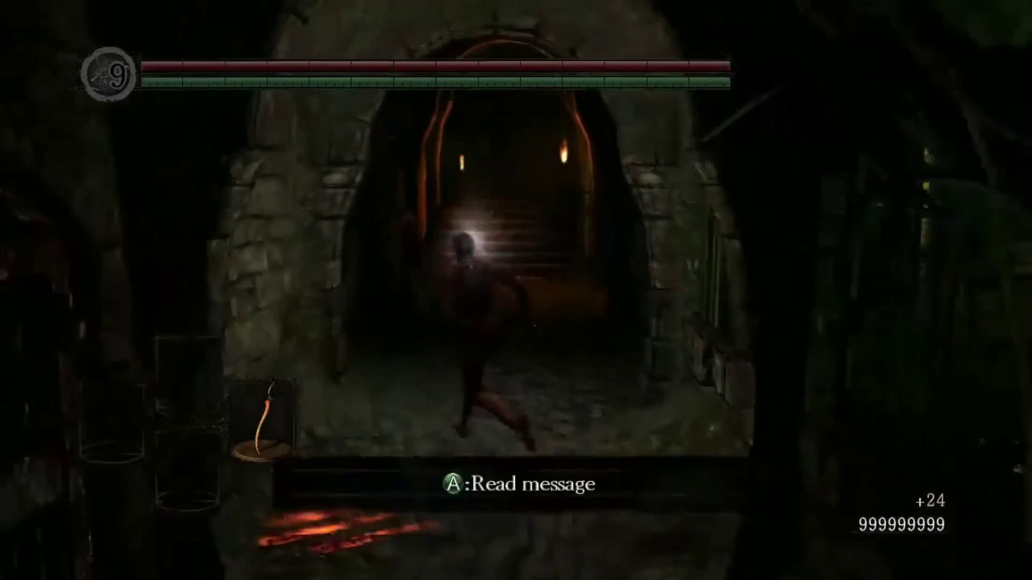
key("w")
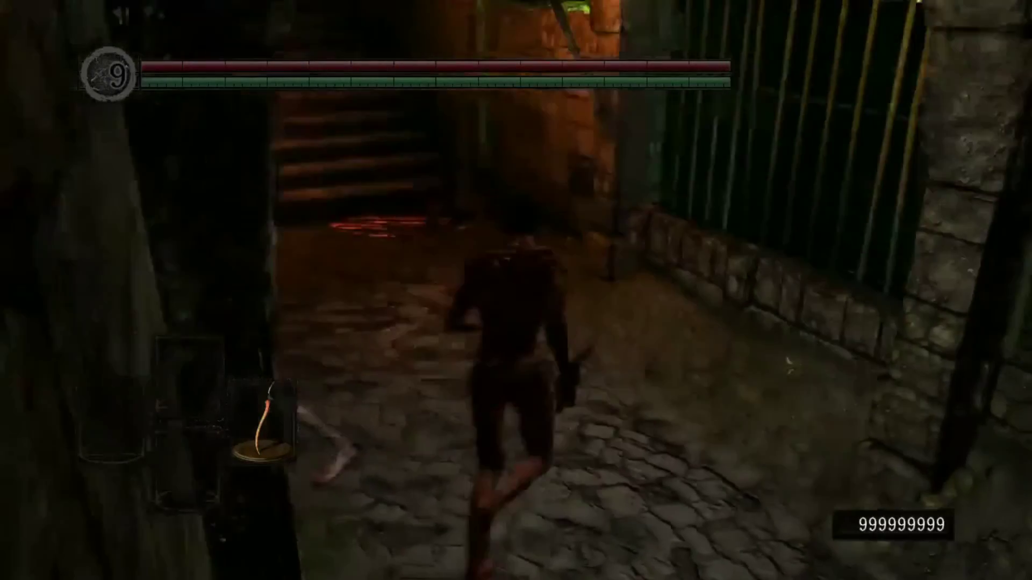
key("w")
key("h")
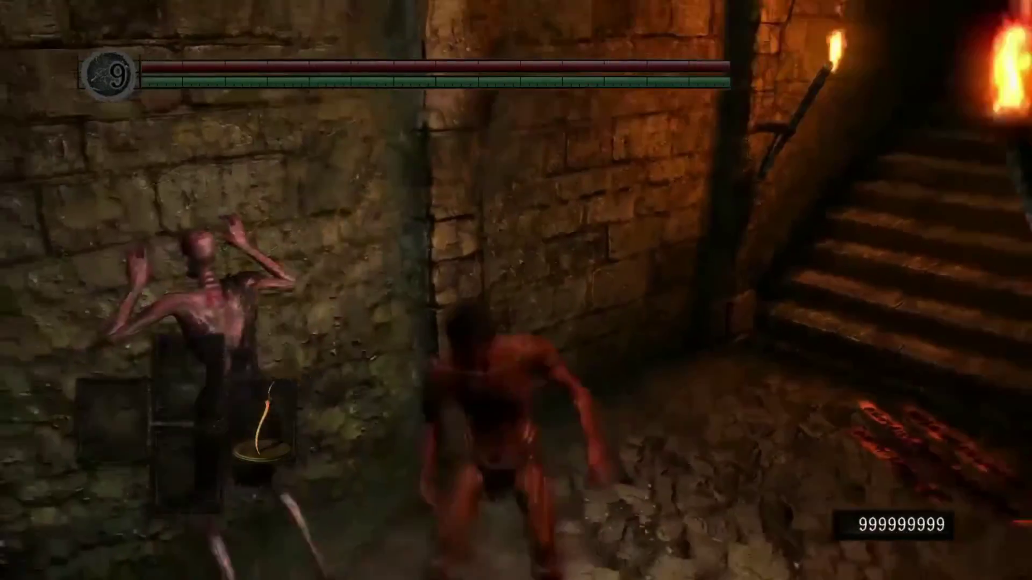
key("h")
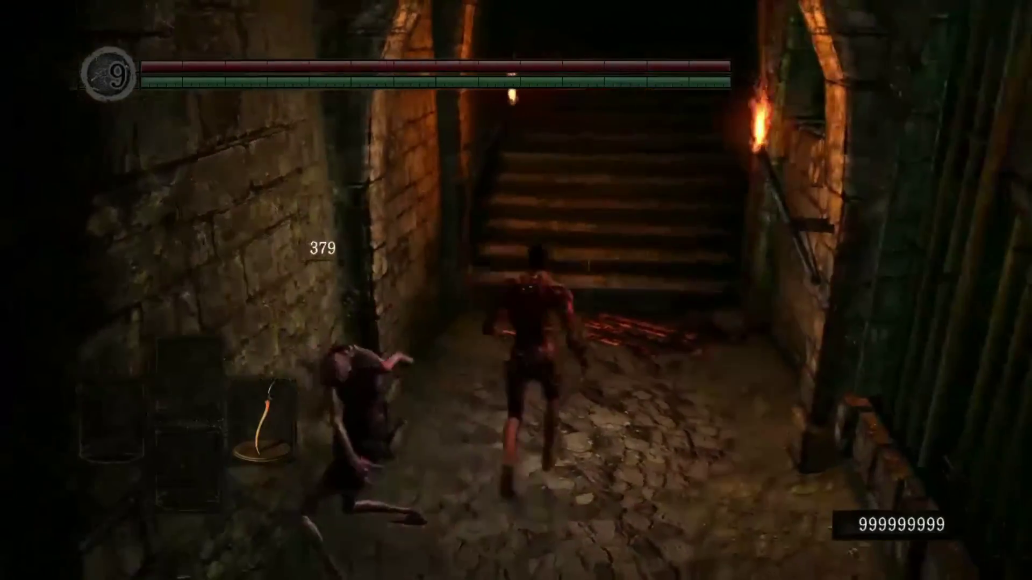
Step: Run from the stairs back along the corridor to the open door of the starting cell
key("w")
key("w")
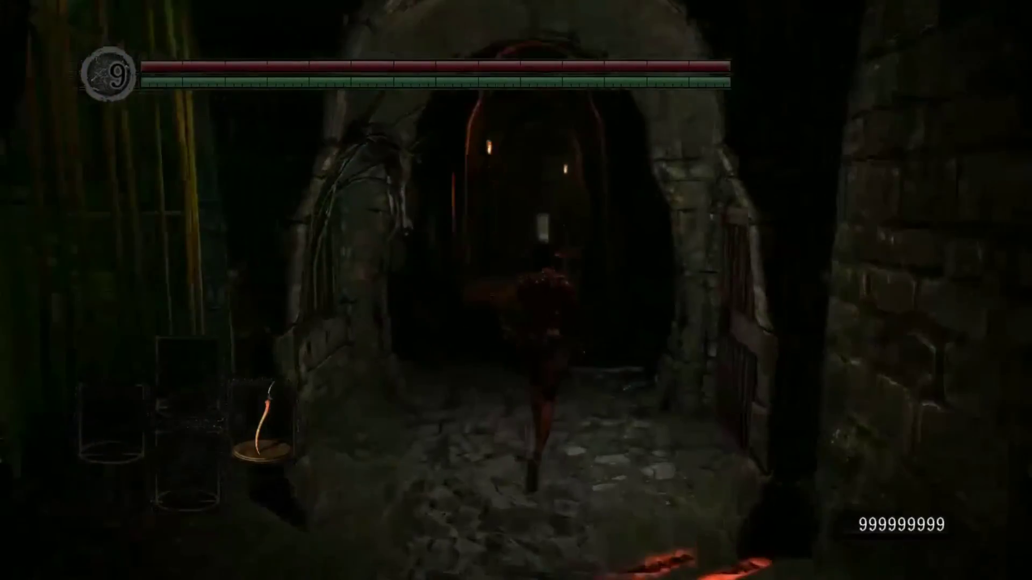
key("w")
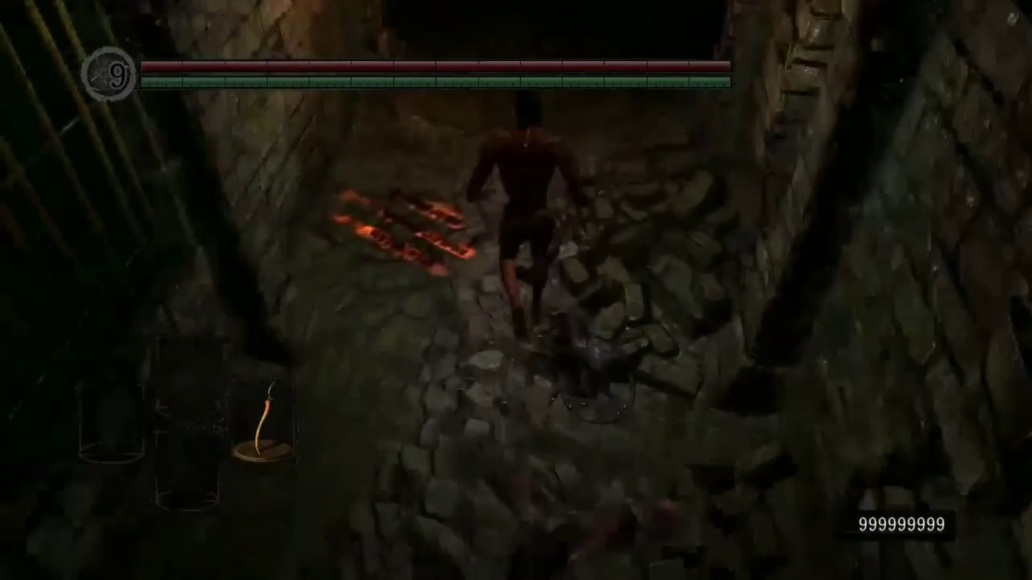
key("w")
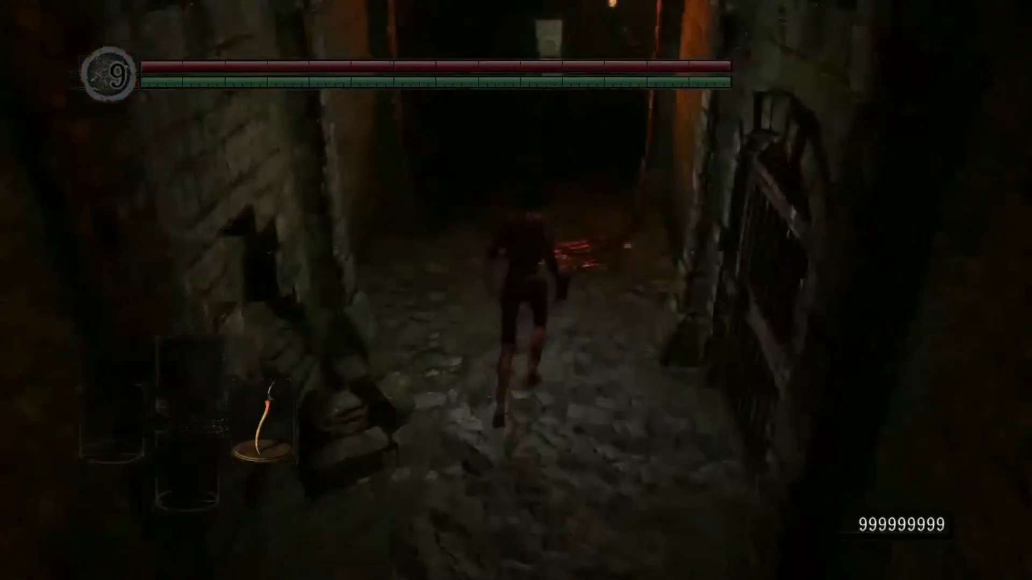
key("w")
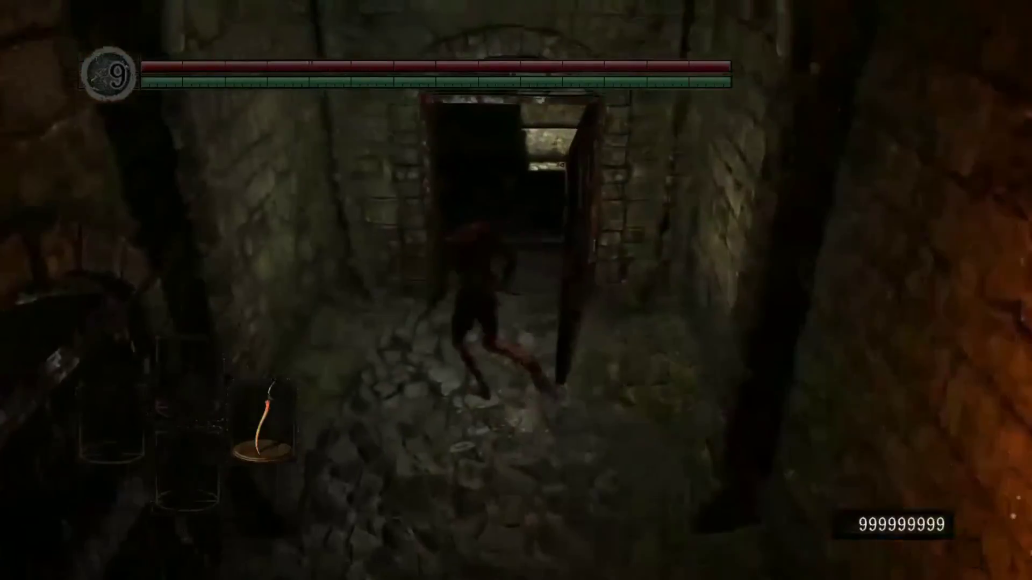
key("w")
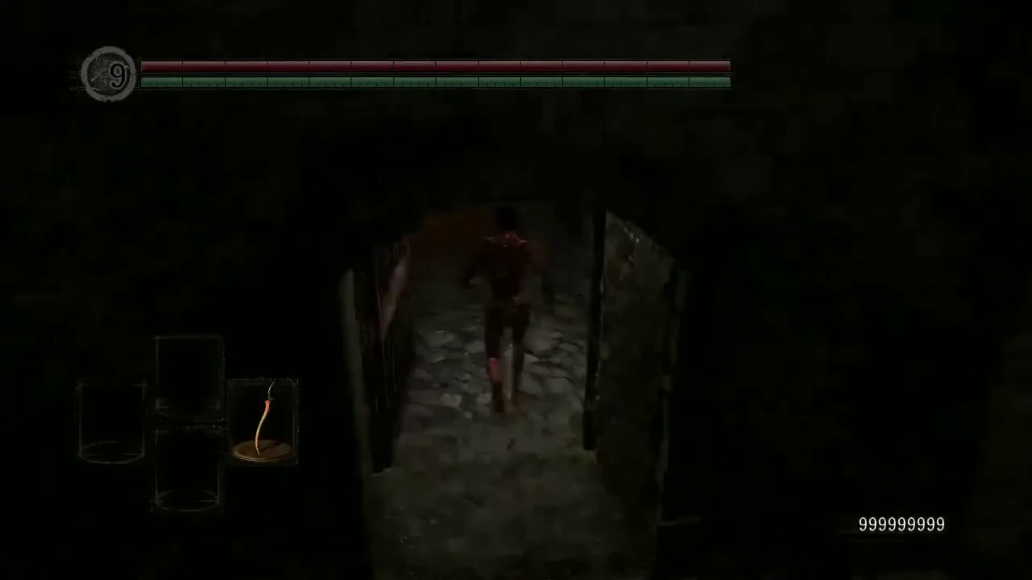
Step: Run from the cell doorway along the torchlit corridor, past the floor messages, and onto the wide stone staircase
key("w")
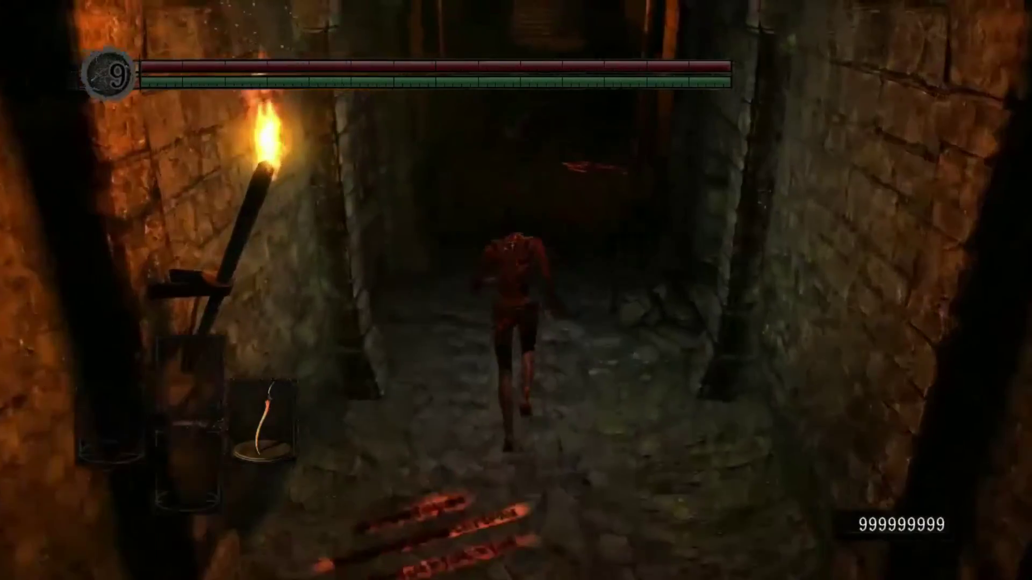
key("w")
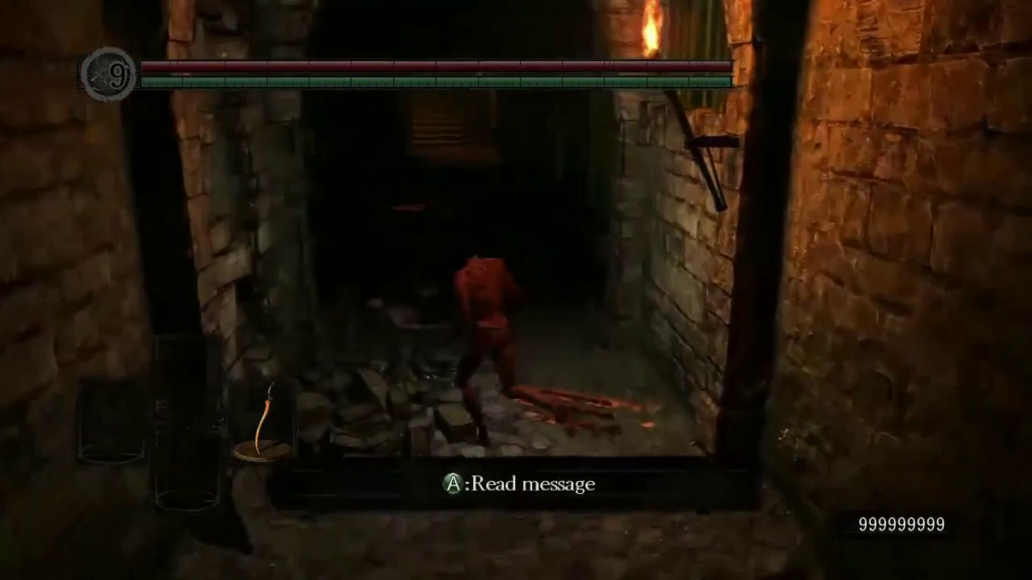
key("w")
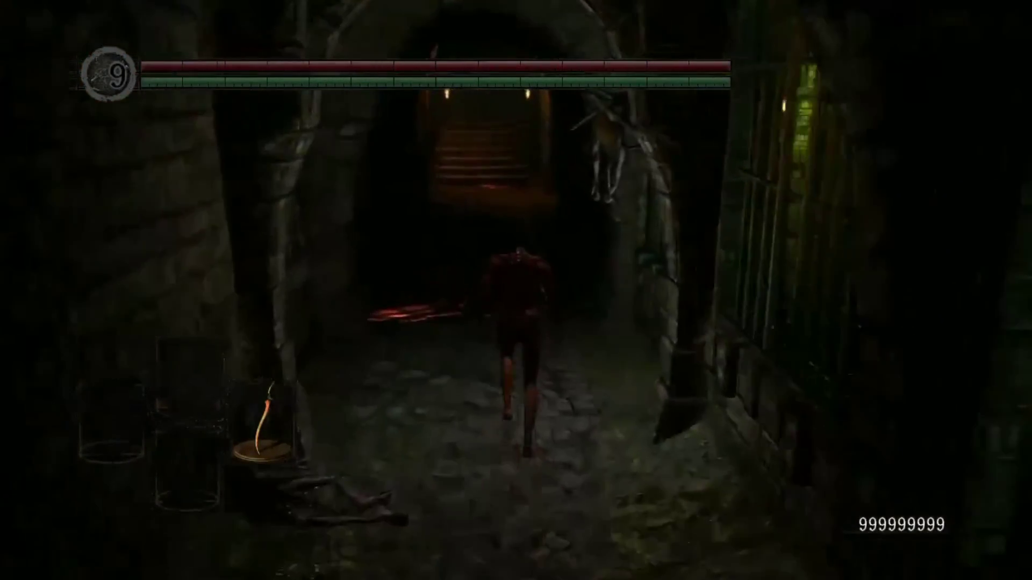
key("w")
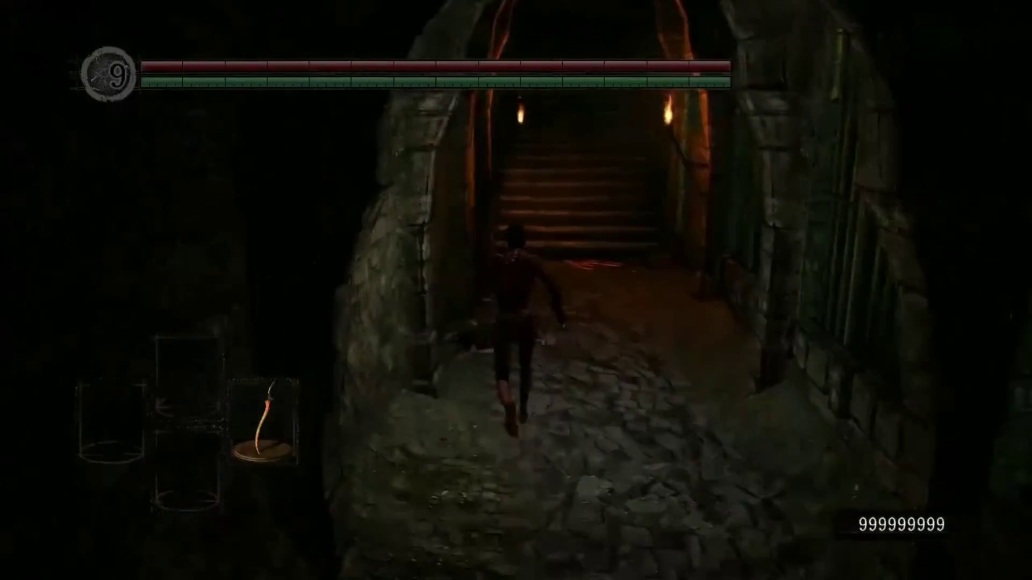
key("w")
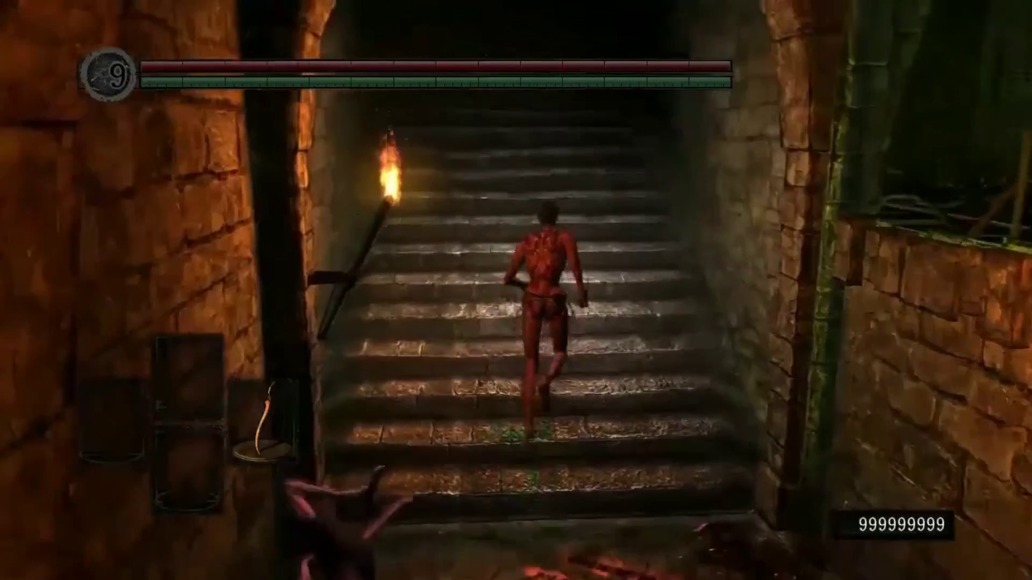
Step: Climb the rest of the staircase and follow the dark upper passage to the open doorway at its end
key("w")
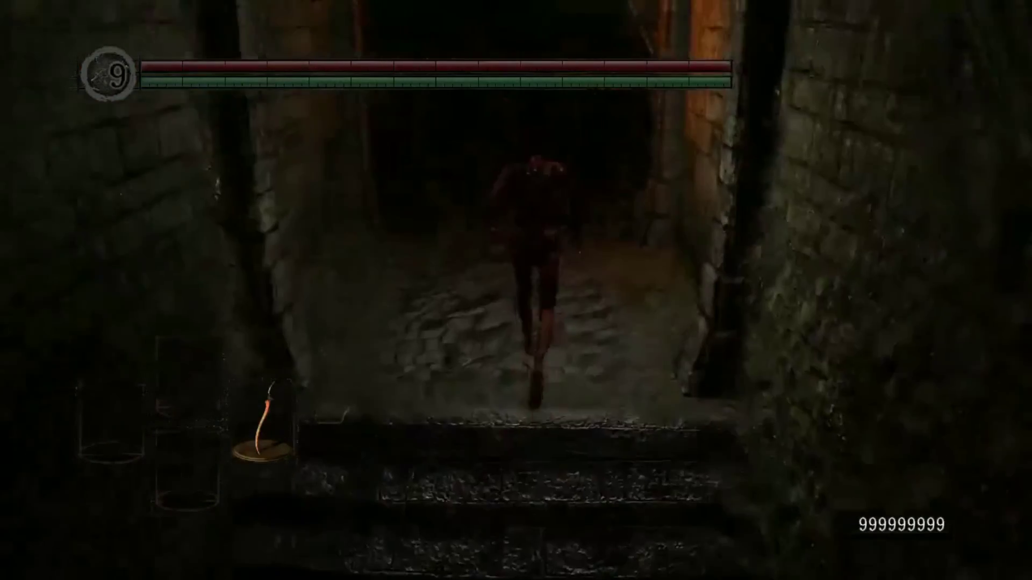
key("w")
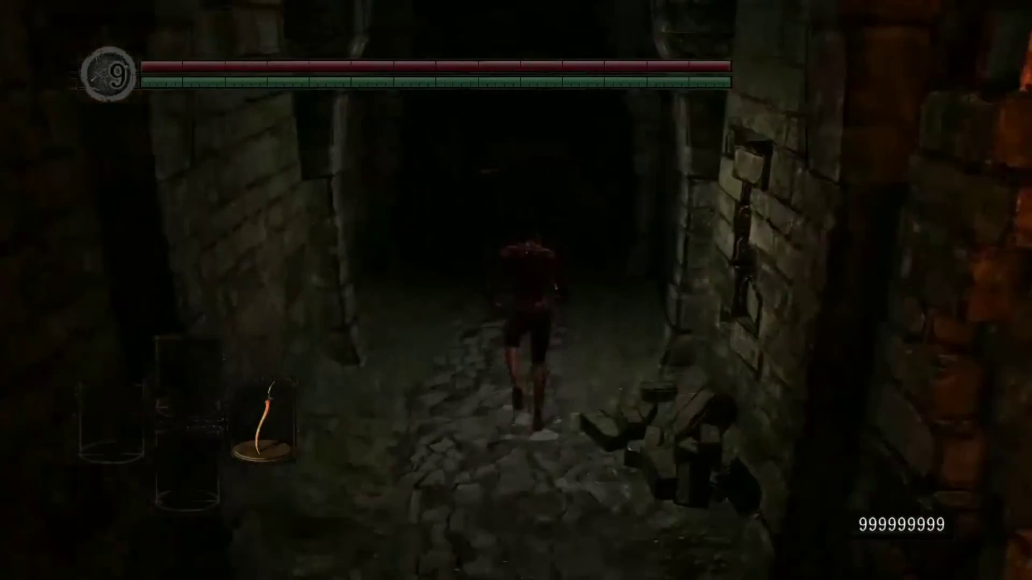
key("w")
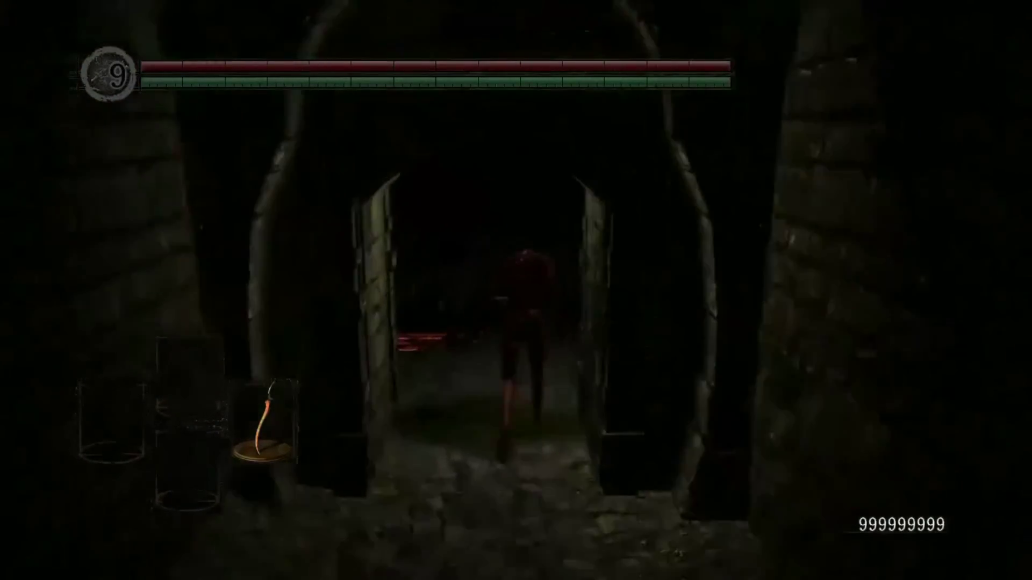